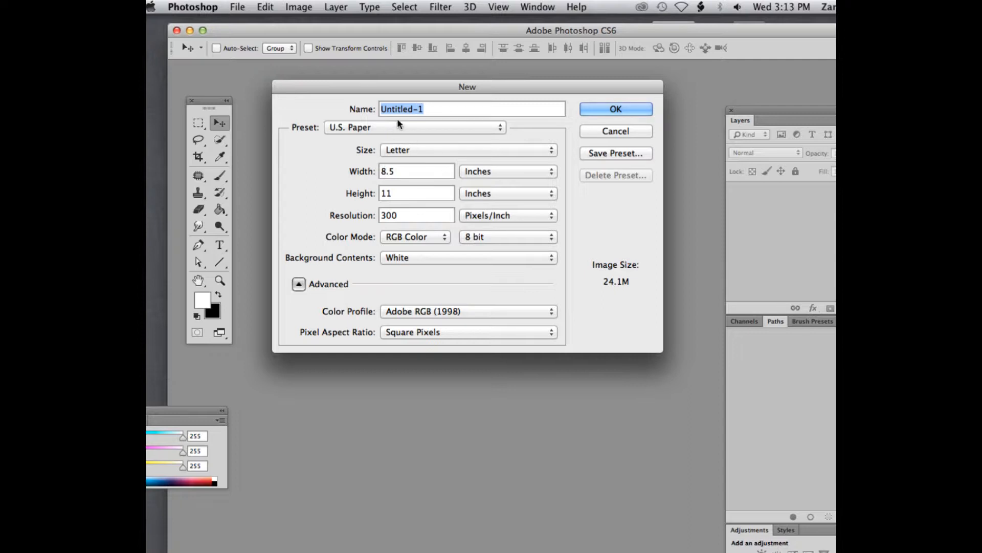
Step: Name the new document Lab6b and choose the Letter size of the U.S. Paper preset
{"action": "type", "text": "Lab6"}
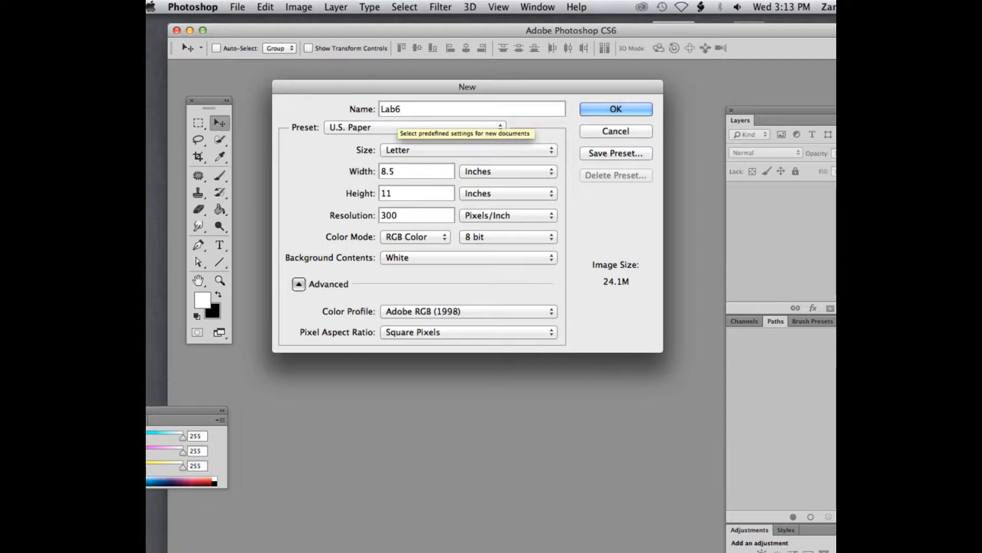
{"action": "type", "text": "b"}
{"action": "key", "text": "alt"}
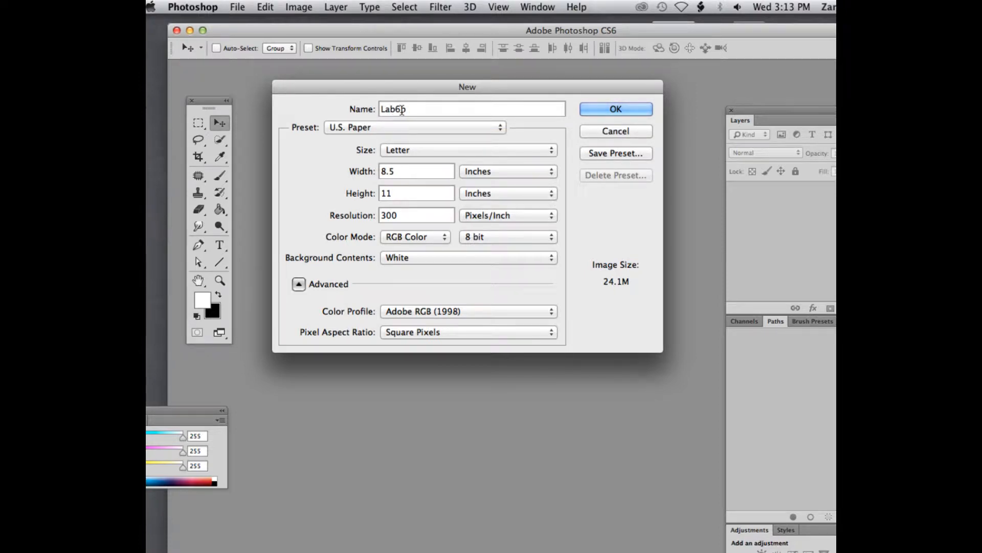
{"action": "key", "text": "alt"}
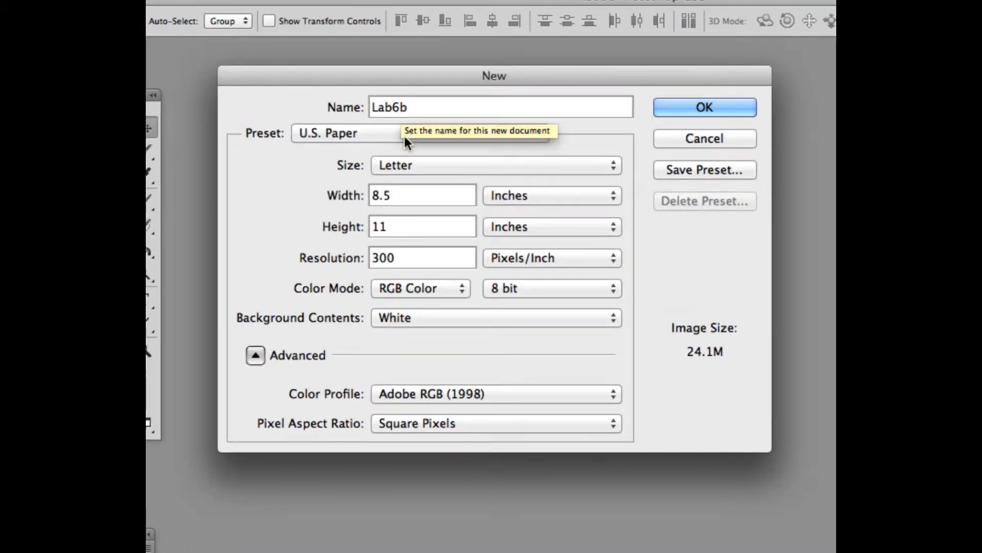
{"action": "left_click", "coordinate": [393, 161]}
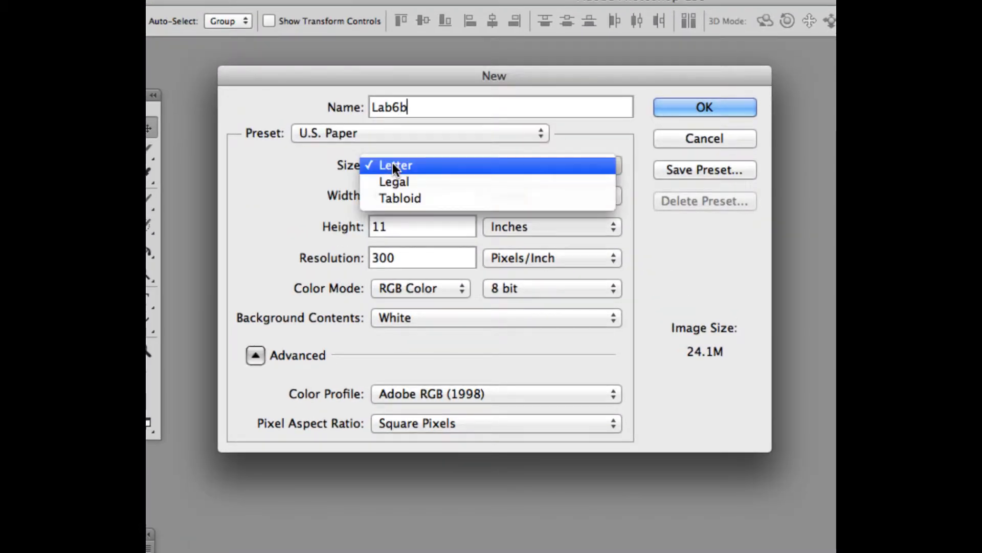
{"action": "left_click", "coordinate": [393, 164]}
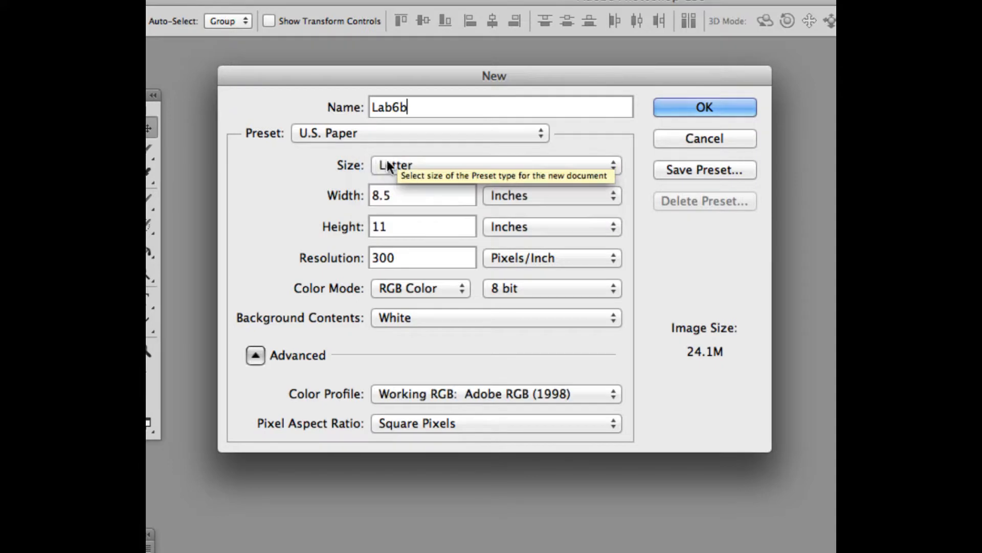
Step: Switch the new document's dimensions to pixels and set both width and height to 300
{"action": "left_click", "coordinate": [586, 194]}
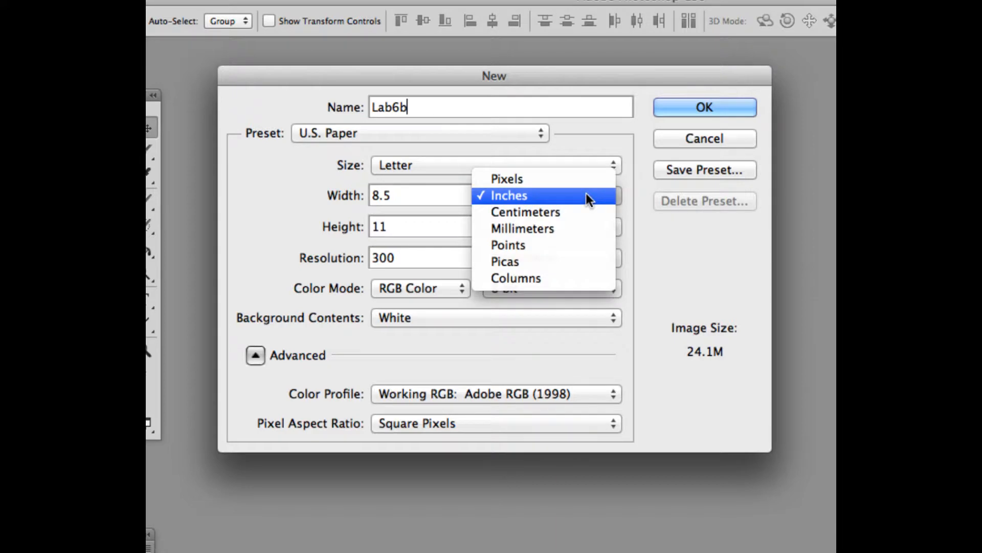
{"action": "left_click", "coordinate": [523, 179]}
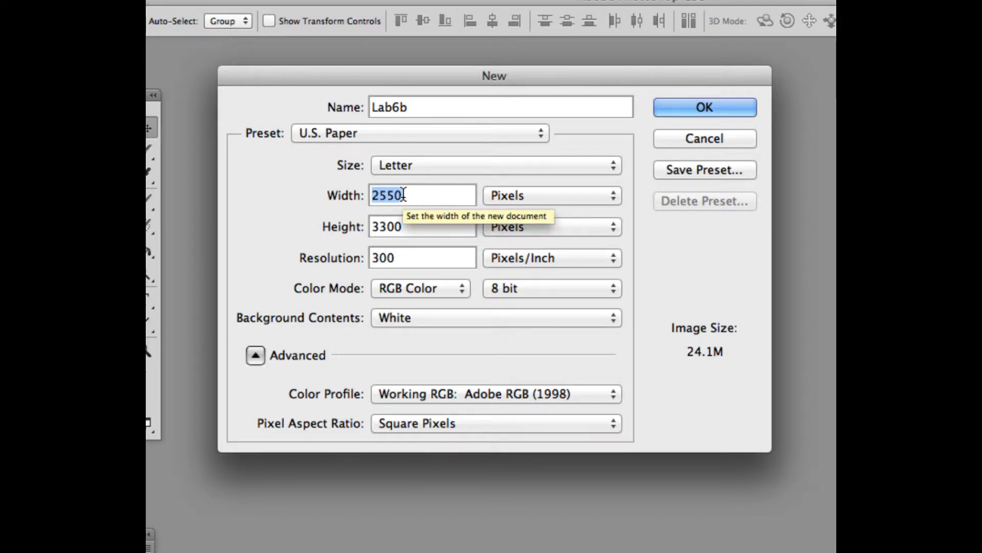
{"action": "type", "text": "300"}
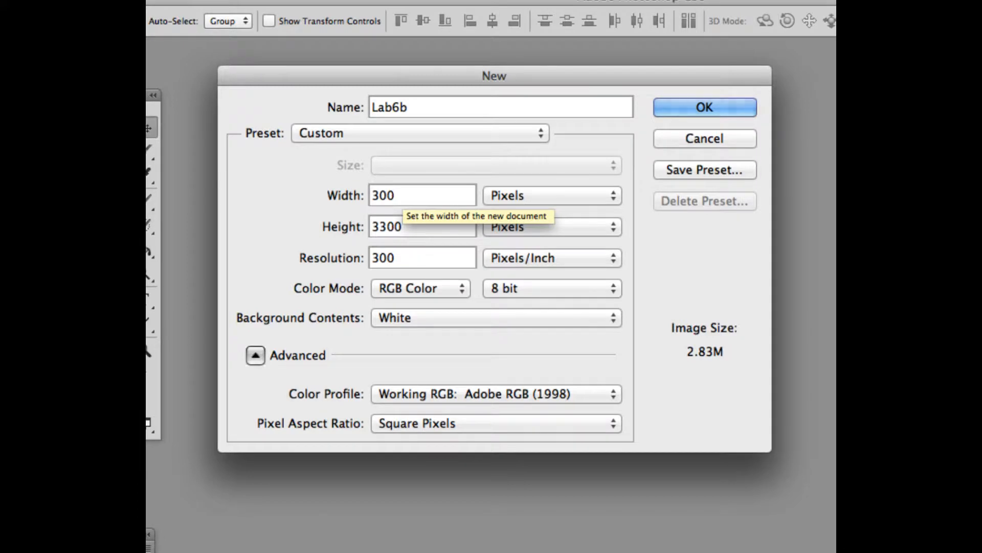
{"action": "key", "text": "Tab"}
{"action": "type", "text": "300"}
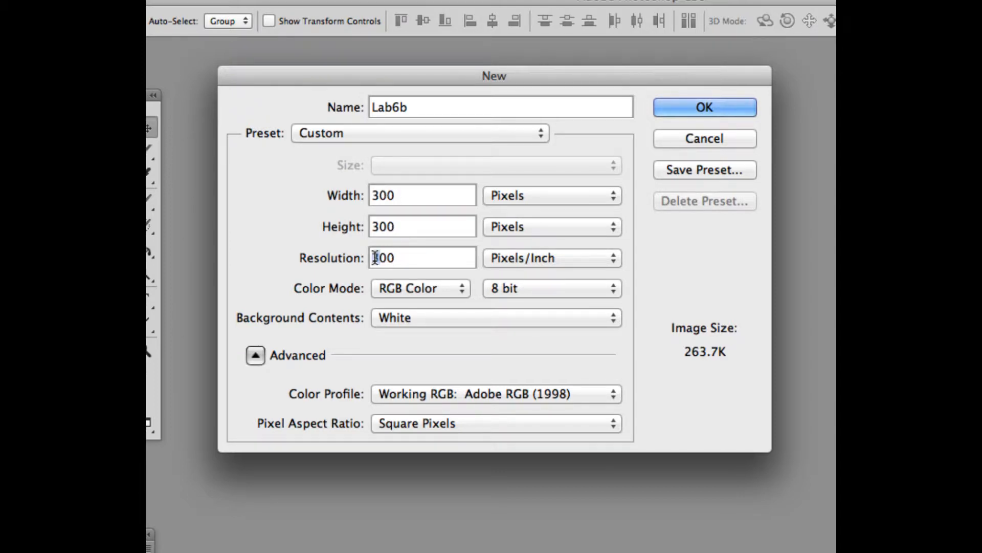
Step: Set the resolution to 200 pixels/inch and create the document
{"action": "left_click_drag", "start_coordinate": [372, 257], "coordinate": [388, 258]}
{"action": "type", "text": "2"}
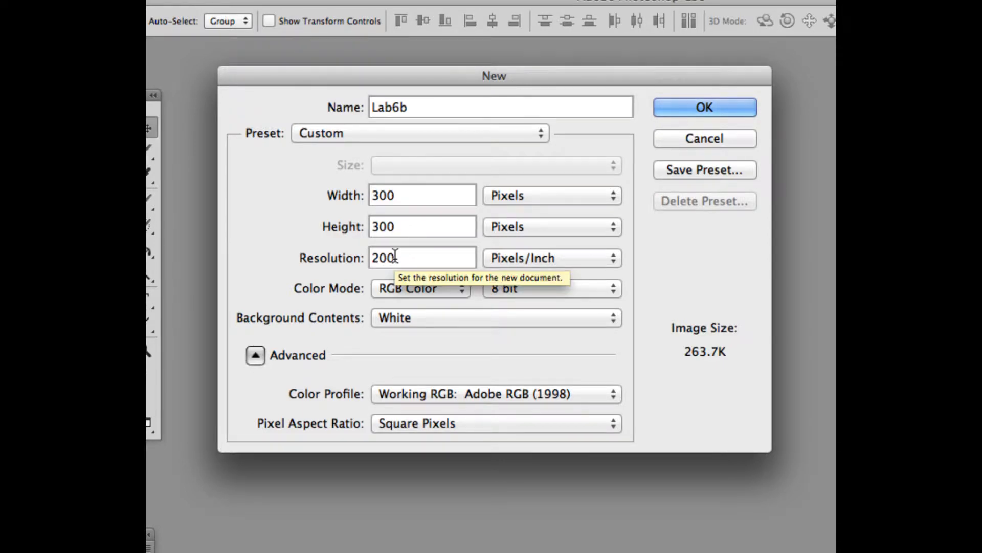
{"action": "left_click", "coordinate": [715, 102]}
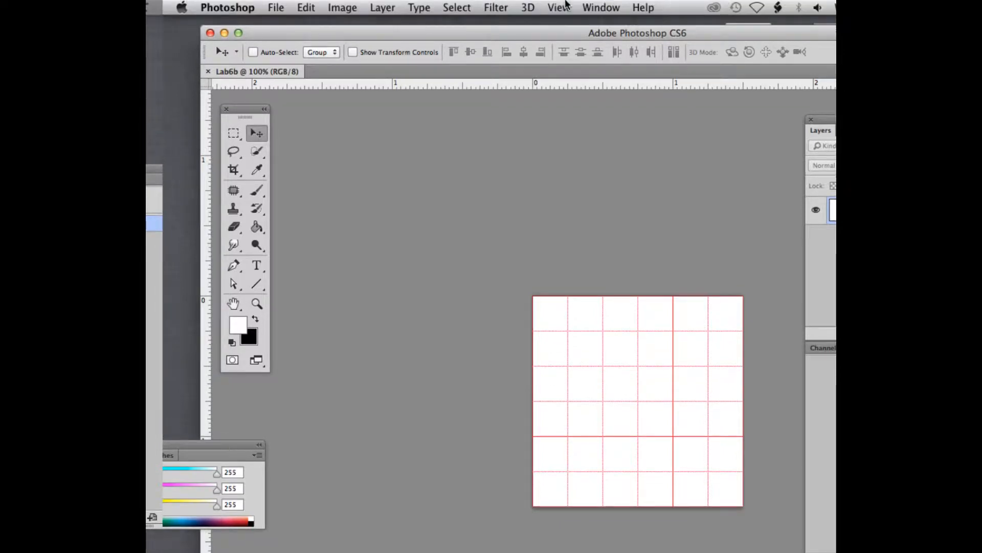
Step: Turn off the display of extras on the canvas and reposition the application window
{"action": "left_click", "coordinate": [594, 6]}
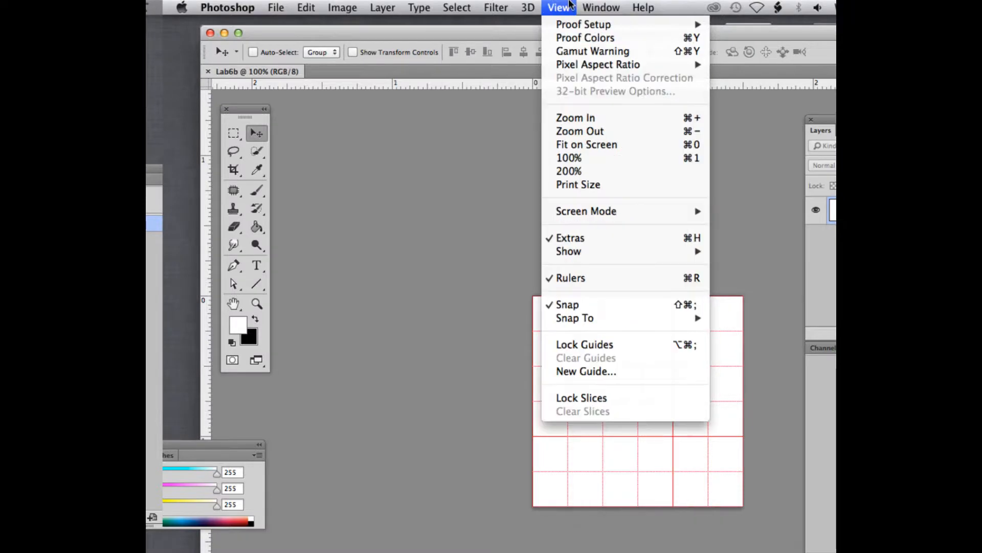
{"action": "mouse_move", "coordinate": [573, 5]}
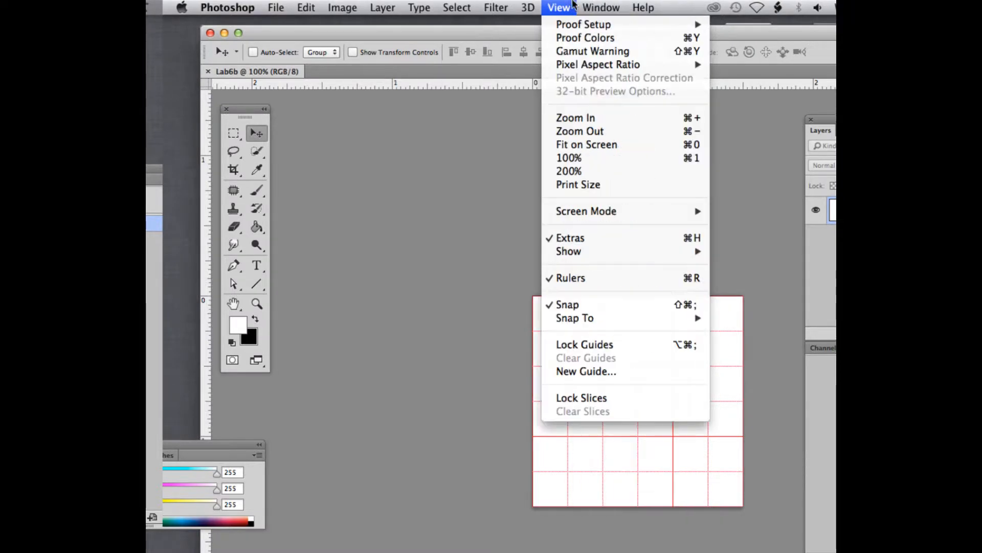
{"action": "left_click", "coordinate": [563, 237]}
{"action": "left_click_drag", "start_coordinate": [554, 32], "coordinate": [478, 48]}
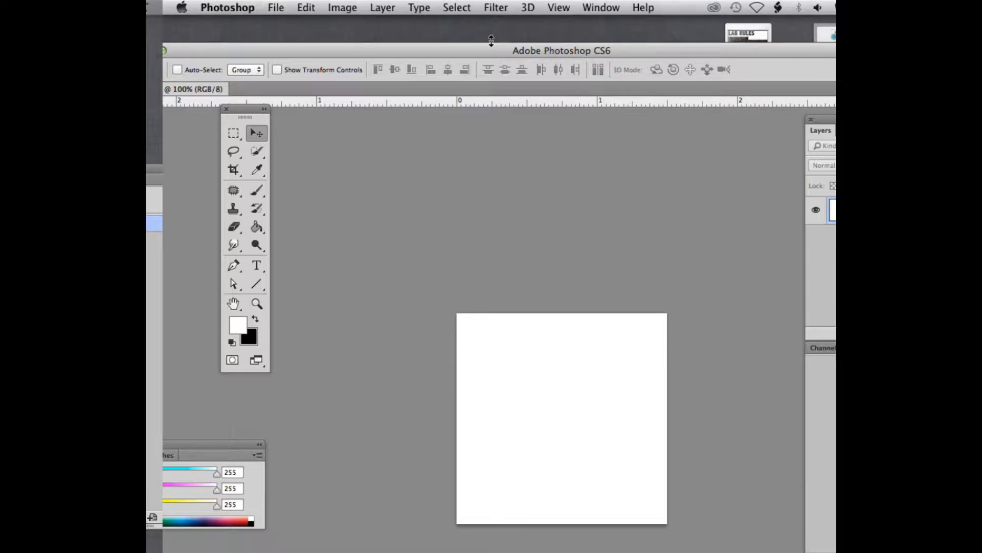
Step: Show the grid over the canvas
{"action": "left_click", "coordinate": [559, 6]}
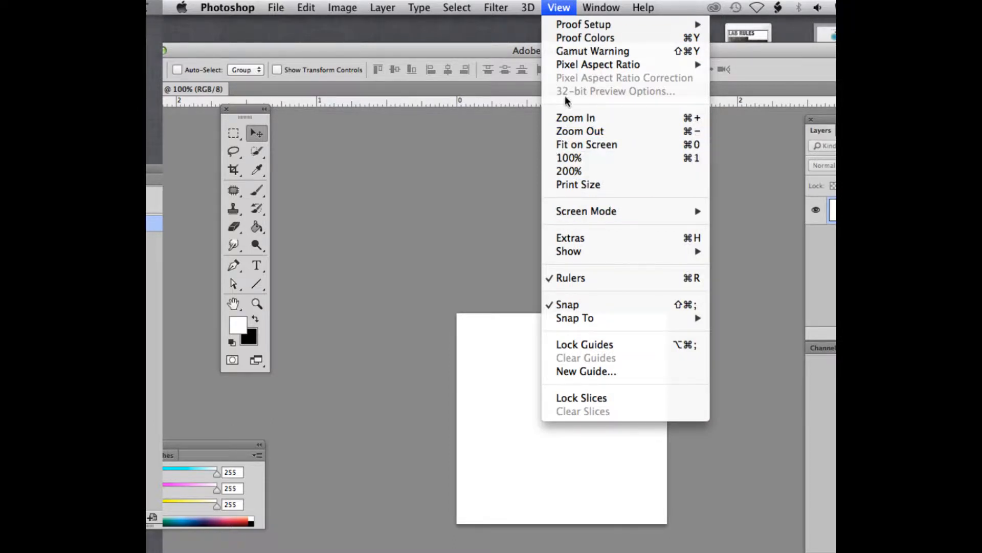
{"action": "mouse_move", "coordinate": [587, 250]}
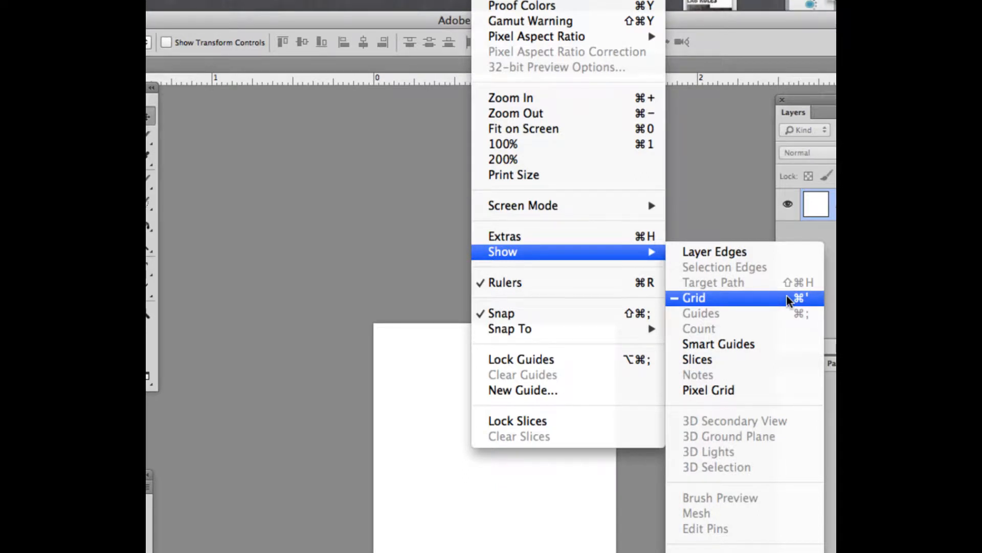
{"action": "left_click", "coordinate": [786, 297]}
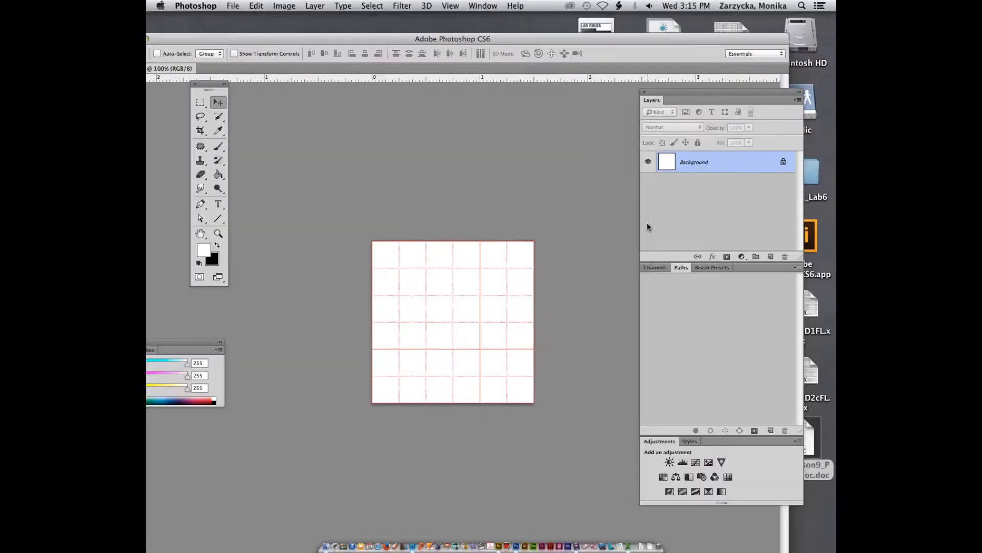
Step: Open the Guides, Grid & Slices preferences and set the gridline spacing unit to pixels
{"action": "left_click", "coordinate": [192, 4]}
{"action": "mouse_move", "coordinate": [199, 42]}
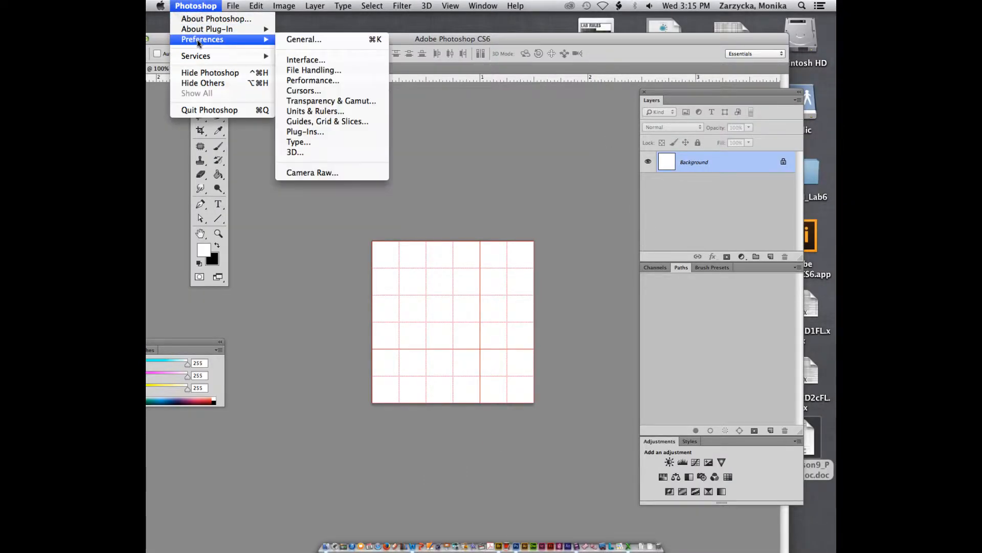
{"action": "left_click", "coordinate": [329, 123]}
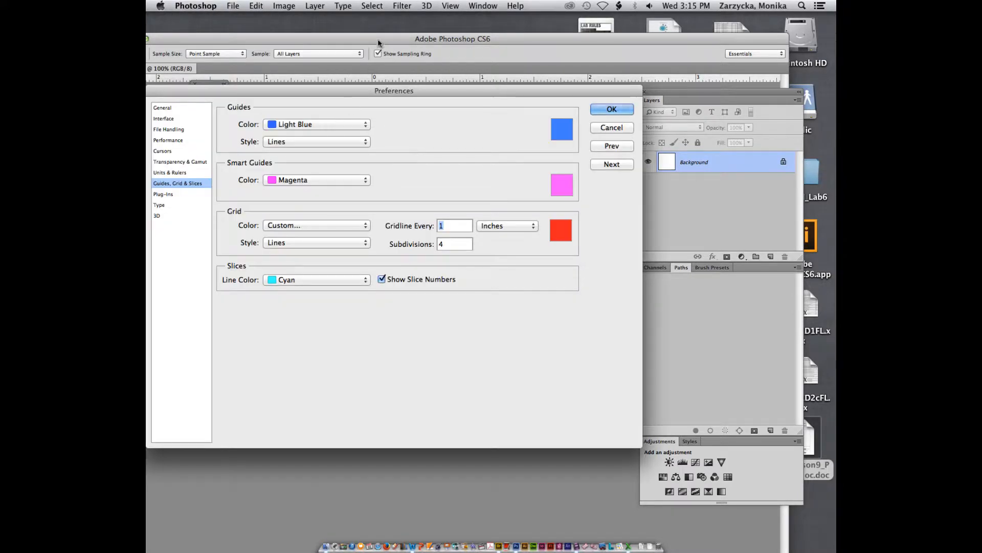
{"action": "left_click_drag", "start_coordinate": [386, 91], "coordinate": [357, 52]}
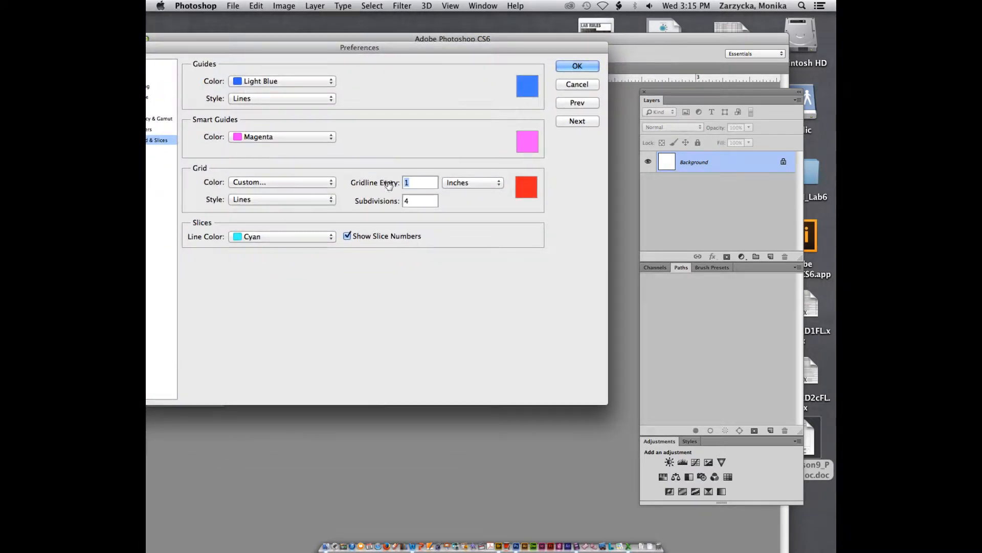
{"action": "key", "text": "alt"}
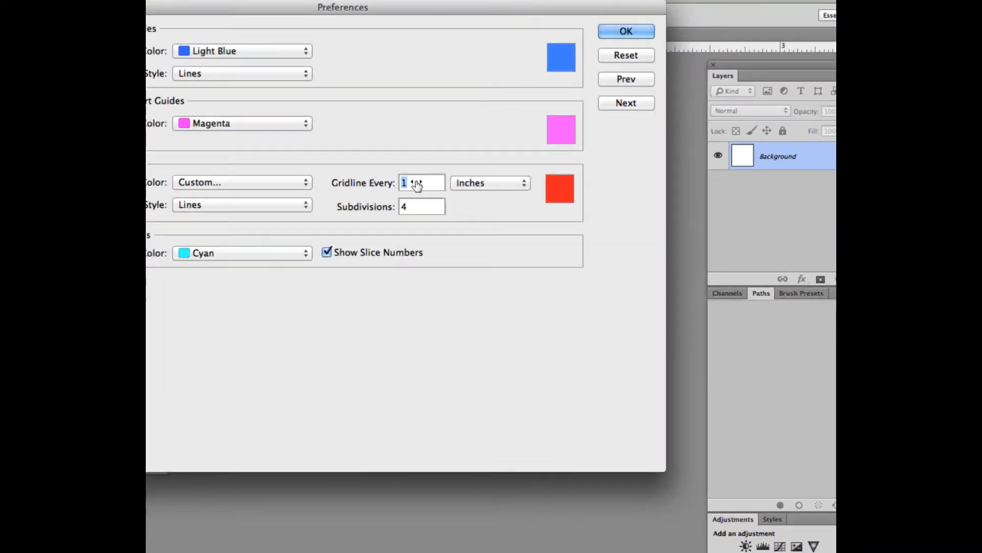
{"action": "left_click", "coordinate": [424, 183]}
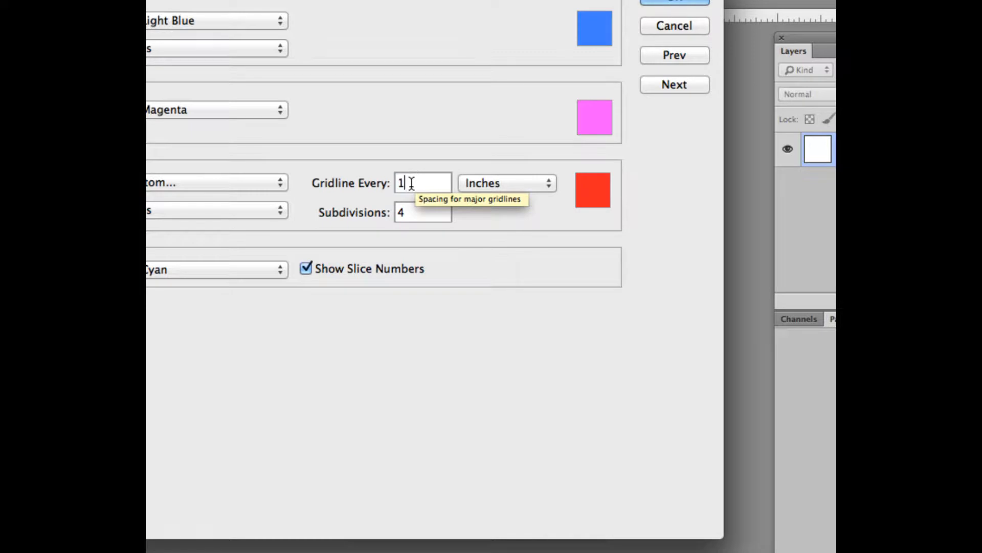
{"action": "left_click", "coordinate": [499, 182]}
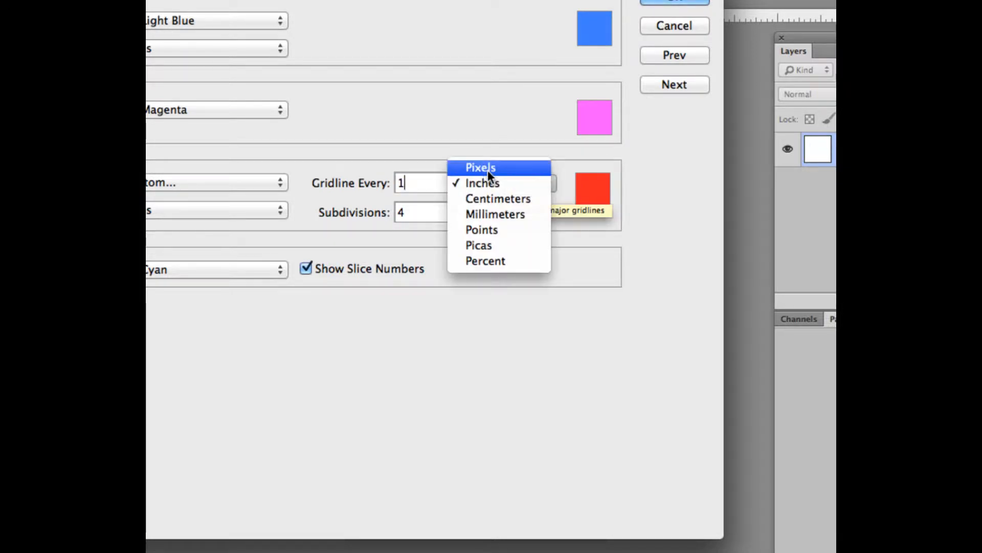
{"action": "left_click", "coordinate": [486, 169]}
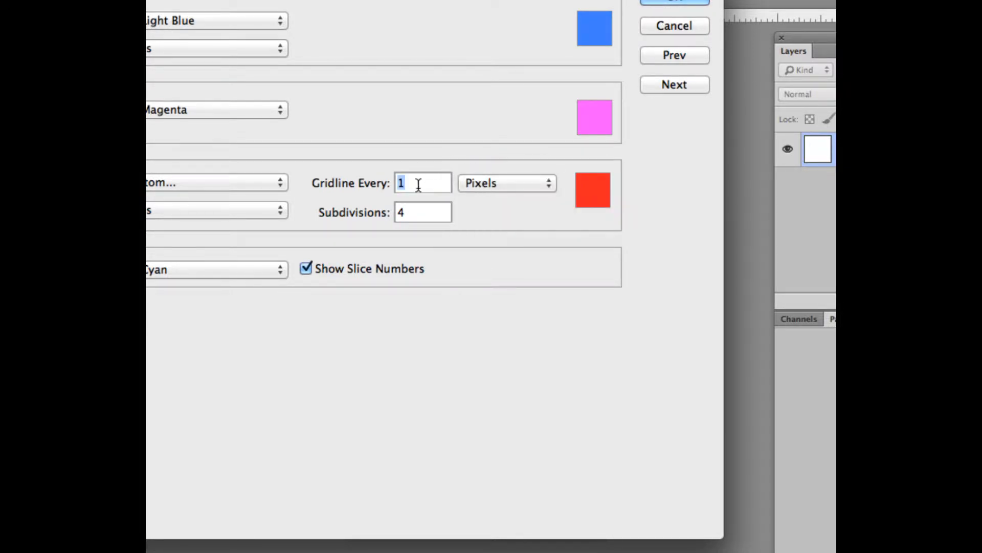
Step: Set the gridline spacing to 20 pixels, uncovering the canvas to check the grid
{"action": "left_click_drag", "start_coordinate": [391, 30], "coordinate": [12, 2]}
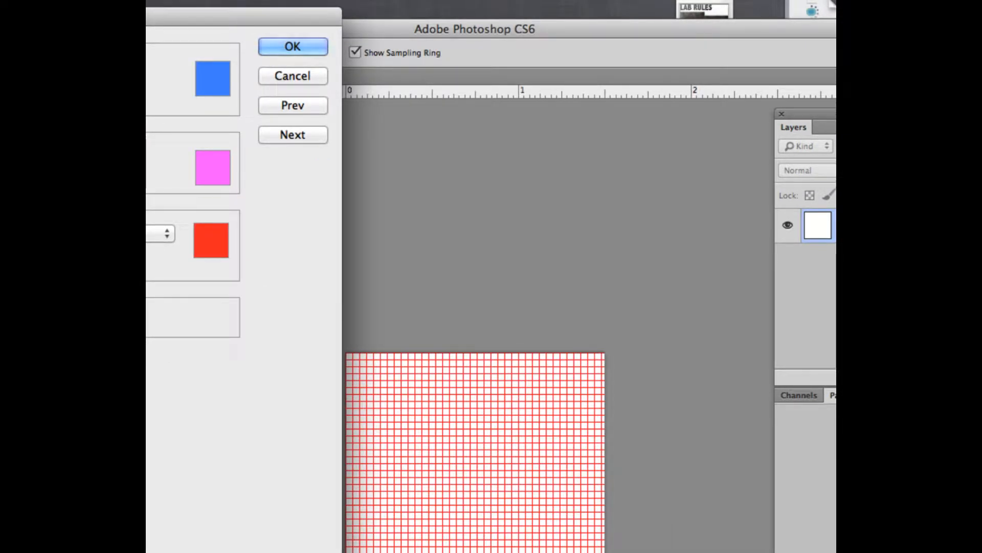
{"action": "left_click_drag", "start_coordinate": [245, 15], "coordinate": [369, 24]}
{"action": "left_click_drag", "start_coordinate": [135, 27], "coordinate": [298, 26]}
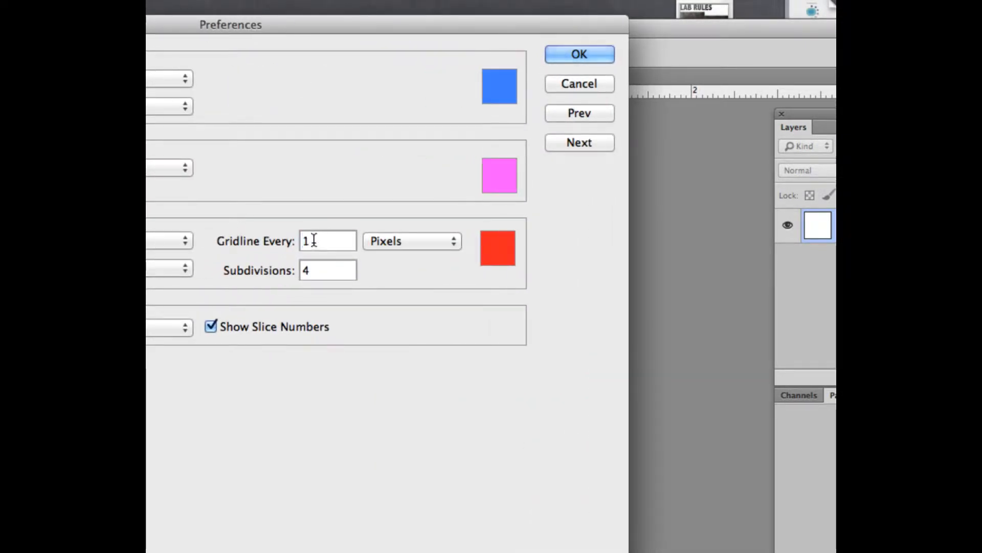
{"action": "type", "text": "20"}
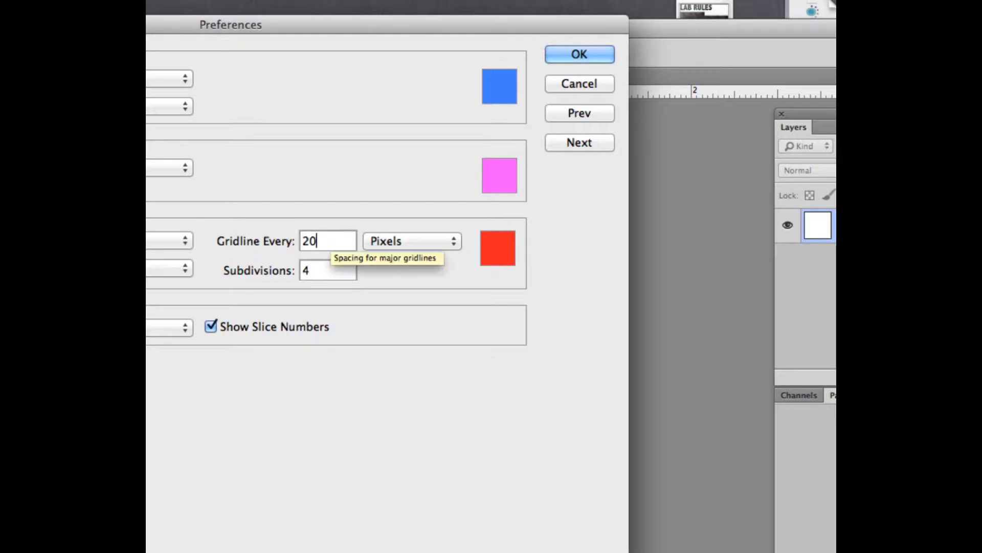
{"action": "left_click_drag", "start_coordinate": [429, 26], "coordinate": [69, 31]}
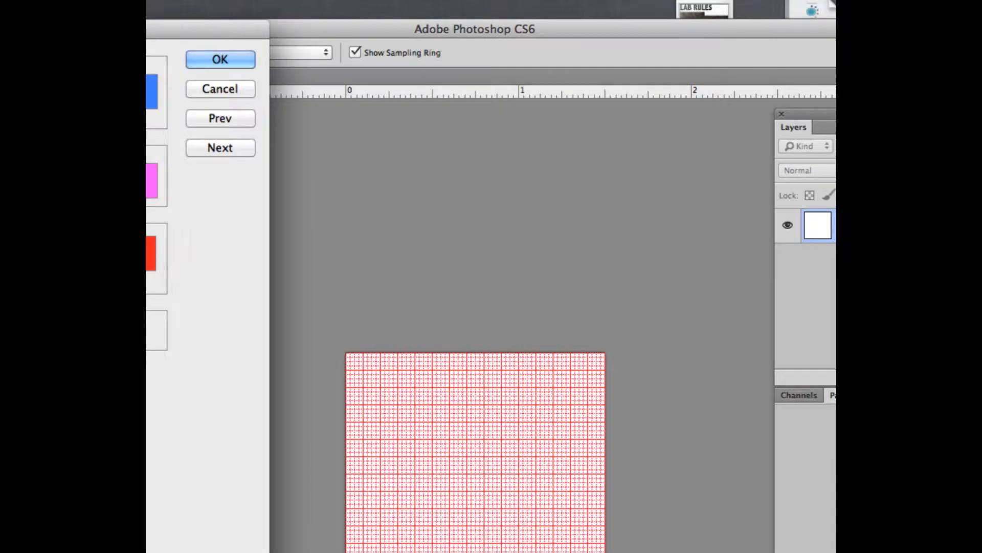
{"action": "left_click_drag", "start_coordinate": [206, 16], "coordinate": [685, 53]}
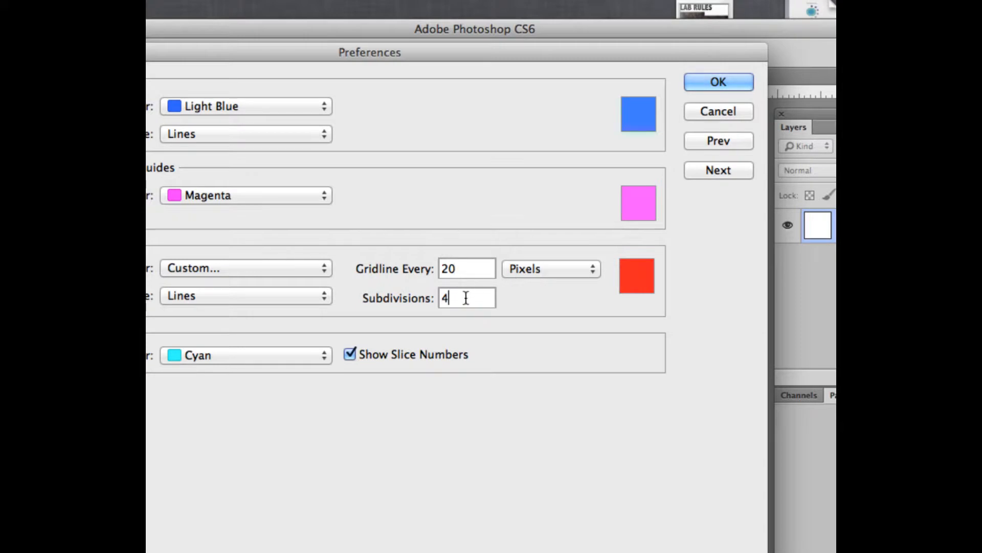
Step: Set the grid subdivisions to 10 and check the resulting grid on the canvas
{"action": "mouse_move", "coordinate": [532, 57]}
{"action": "left_mouse_down"}
{"action": "mouse_move", "coordinate": [49, 49]}
{"action": "mouse_move", "coordinate": [525, 64]}
{"action": "left_mouse_up"}
{"action": "left_click_drag", "start_coordinate": [445, 304], "coordinate": [430, 304]}
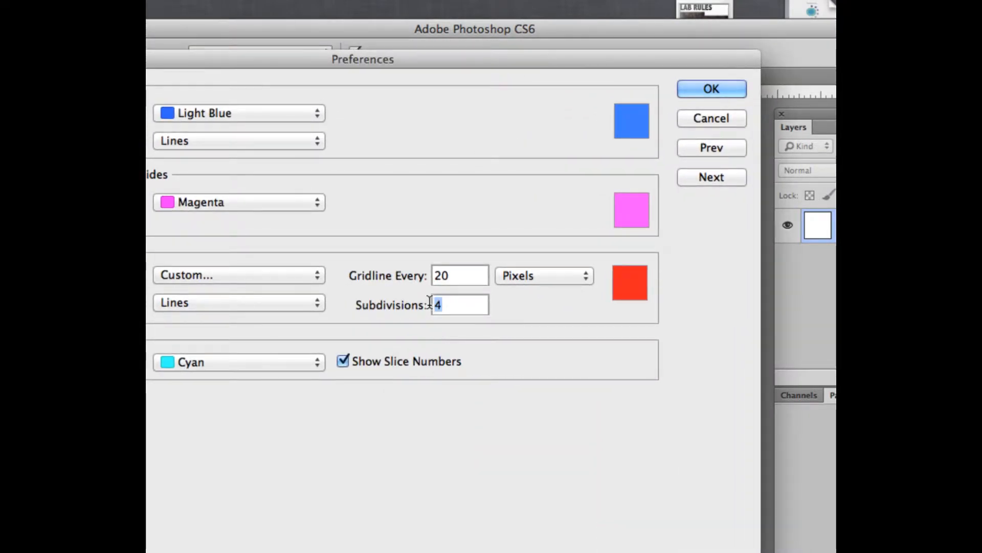
{"action": "type", "text": "10"}
{"action": "left_click_drag", "start_coordinate": [592, 57], "coordinate": [180, 67]}
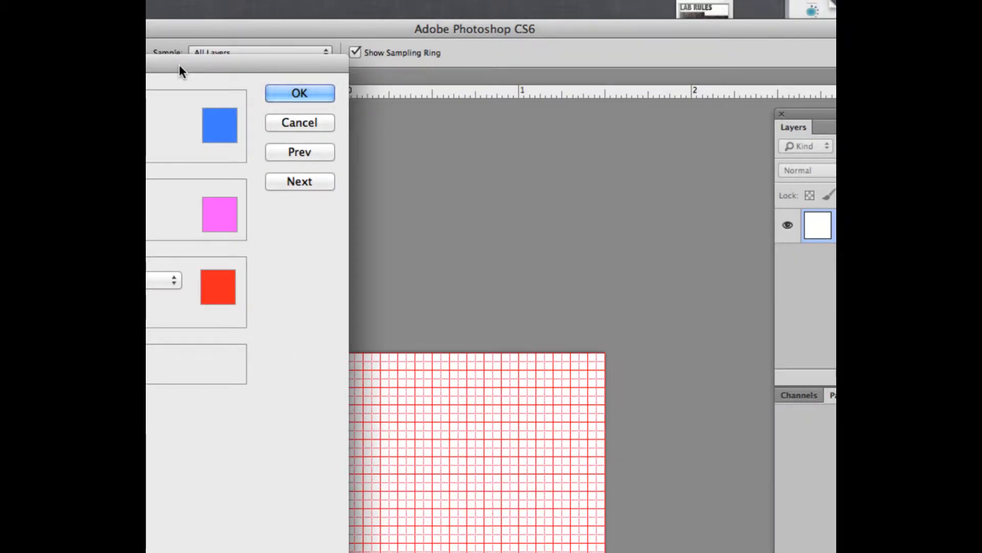
{"action": "left_click_drag", "start_coordinate": [180, 64], "coordinate": [514, 59]}
Step: Set the grid to a gridline every 50 pixels with 5 subdivisions
{"action": "left_click_drag", "start_coordinate": [370, 275], "coordinate": [335, 275]}
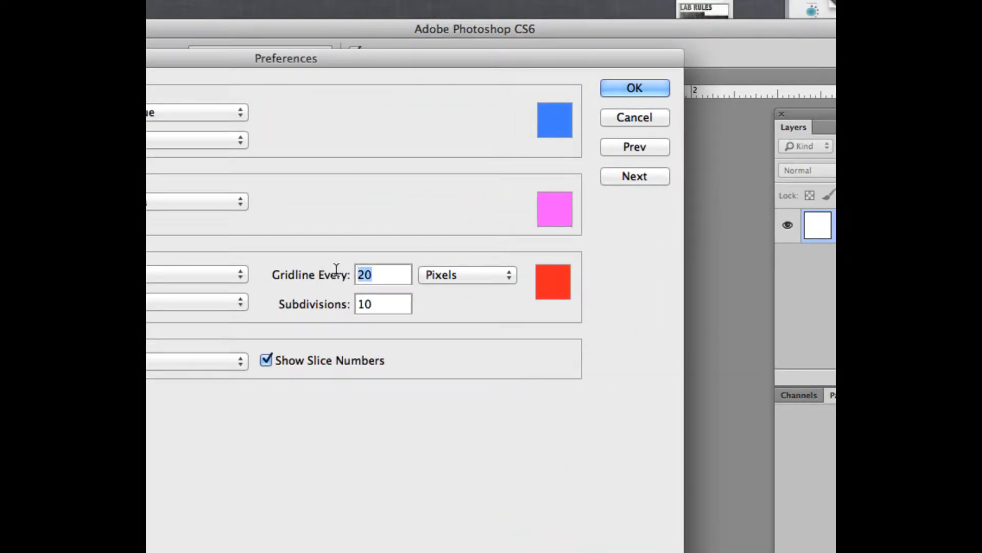
{"action": "type", "text": "50"}
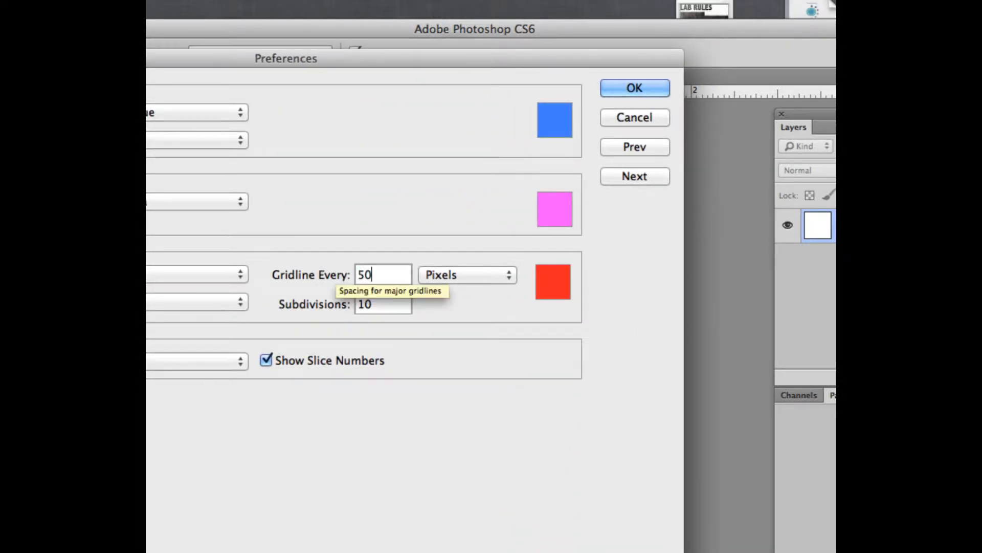
{"action": "left_click_drag", "start_coordinate": [574, 58], "coordinate": [592, 81]}
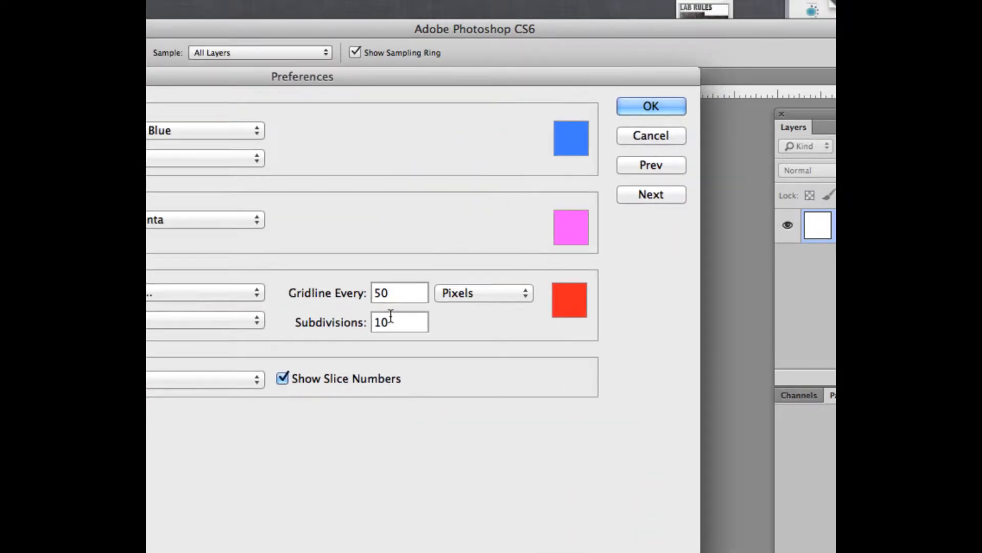
{"action": "left_click_drag", "start_coordinate": [390, 322], "coordinate": [358, 318]}
{"action": "type", "text": "5"}
{"action": "left_click_drag", "start_coordinate": [465, 76], "coordinate": [570, 105]}
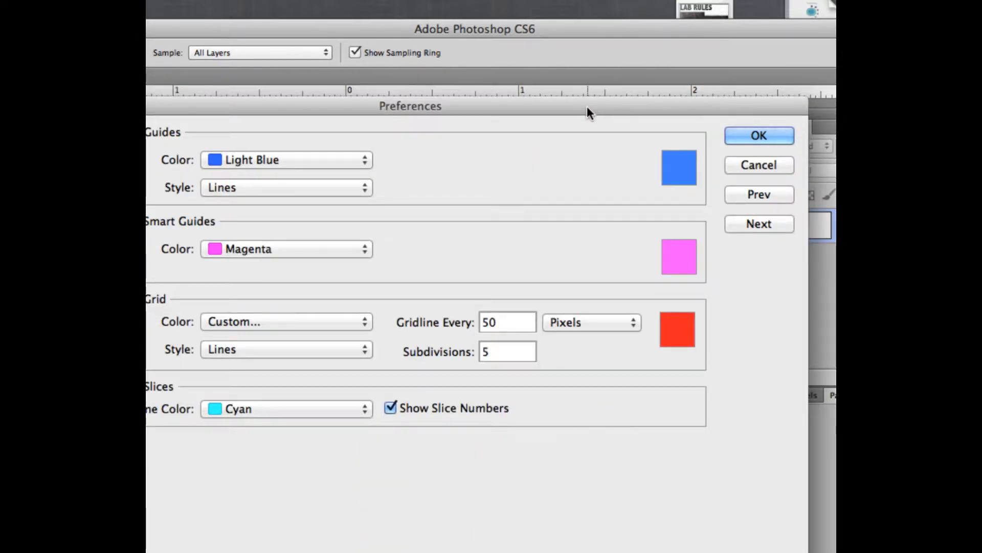
Step: Apply the grid preferences, switch to the Move tool and enlarge the Lab6b view to 300%
{"action": "left_click", "coordinate": [746, 132]}
{"action": "key", "text": "v"}
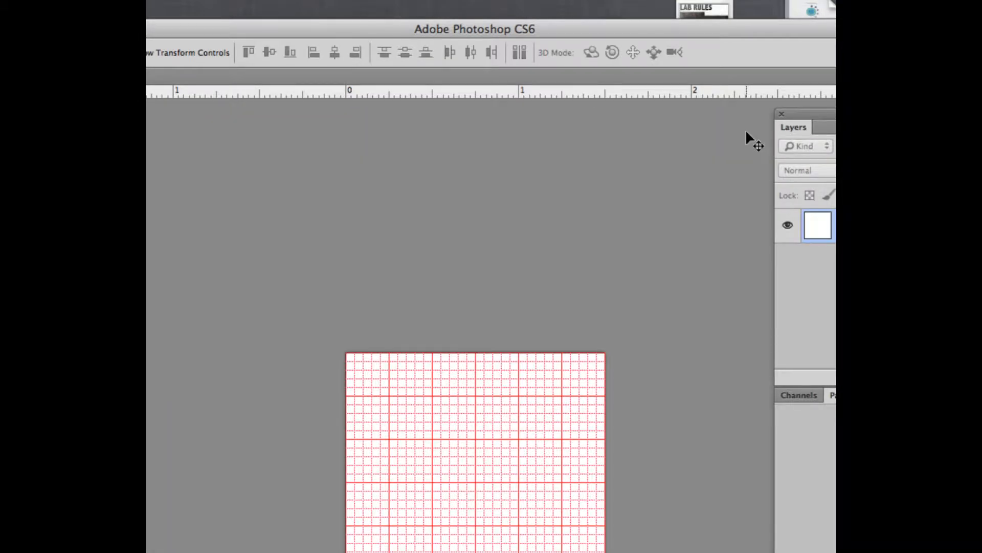
{"action": "key", "text": "super+plus"}
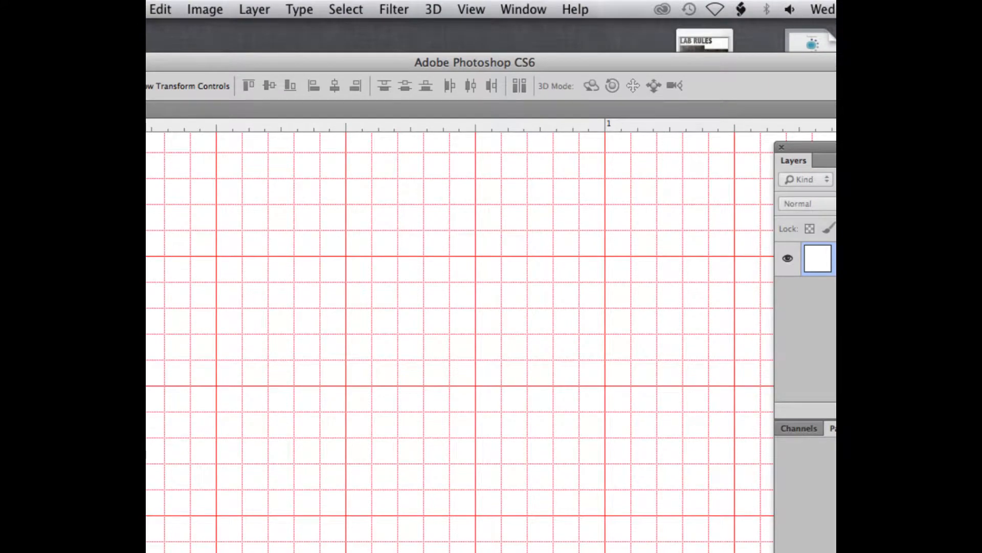
{"action": "key", "text": "shift+Tab"}
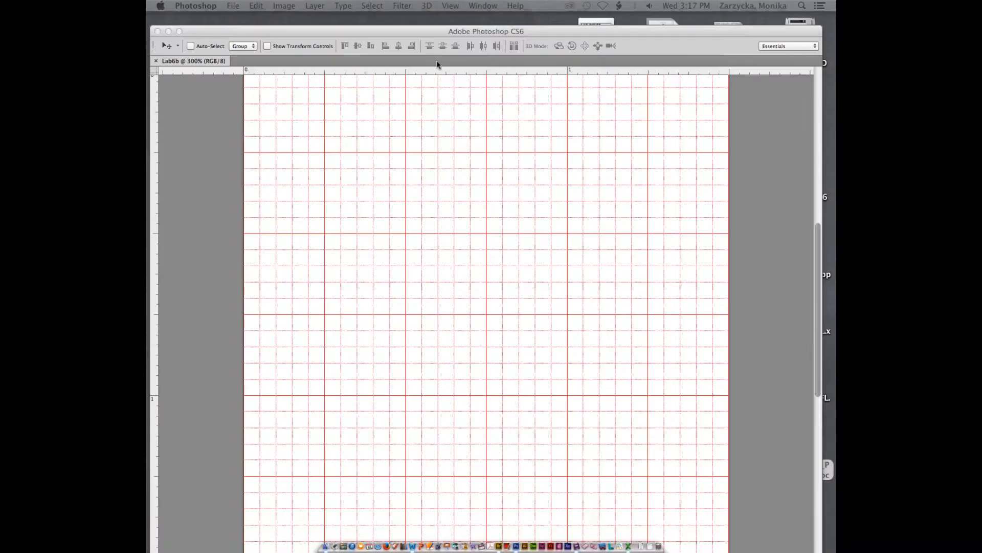
{"action": "left_click", "coordinate": [435, 37]}
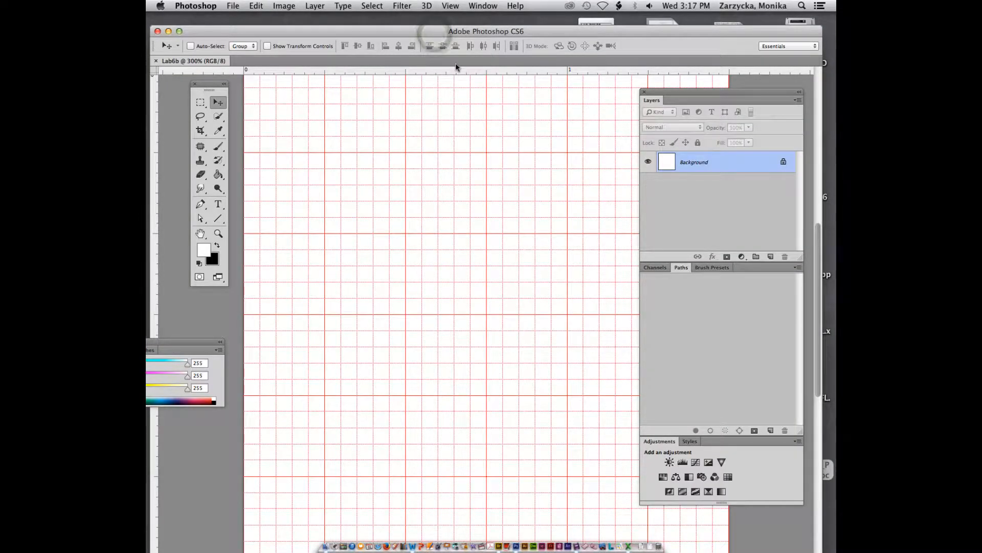
Step: Toggle the canvas grid to check its visibility and leave it hidden
{"action": "key", "text": "super+apostrophe"}
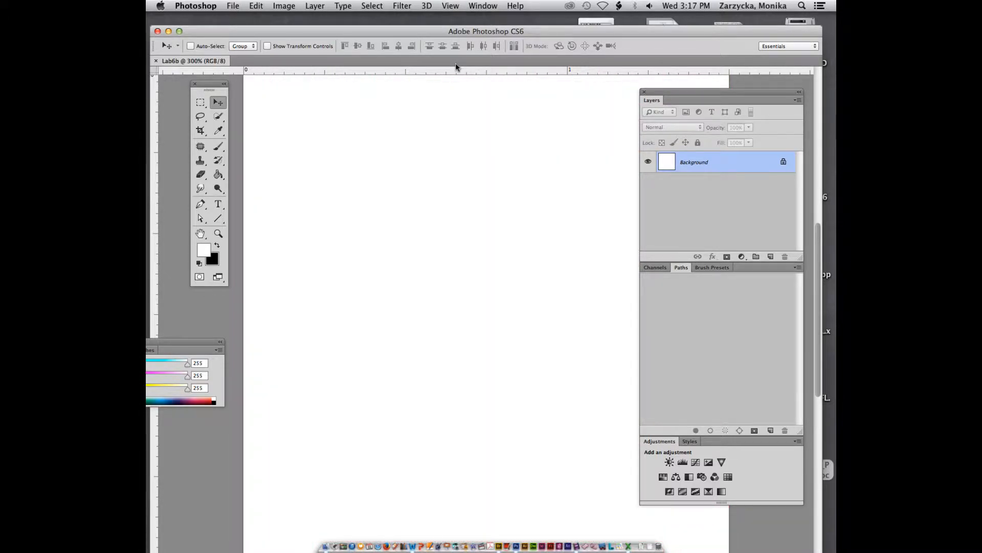
{"action": "key", "text": "super+apostrophe"}
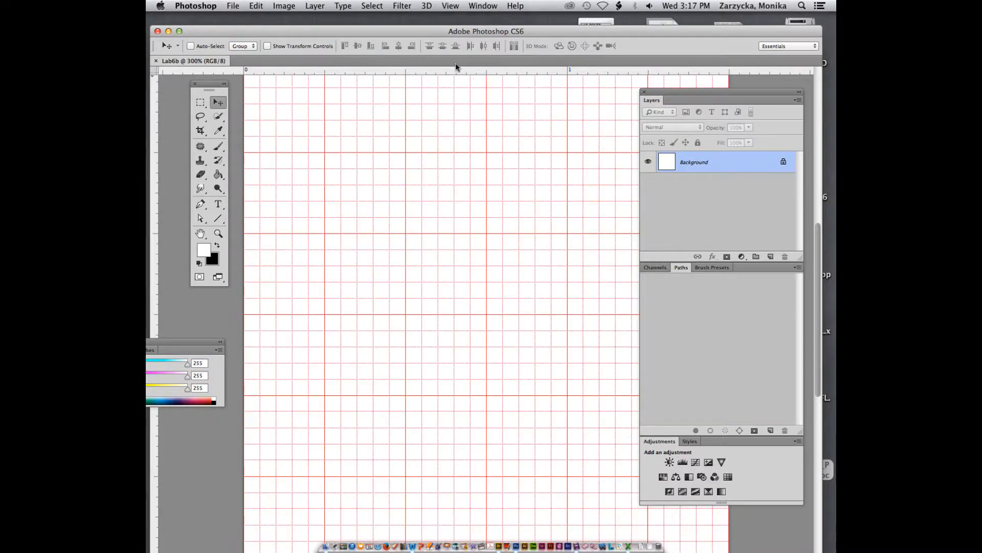
{"action": "key", "text": "super+apostrophe"}
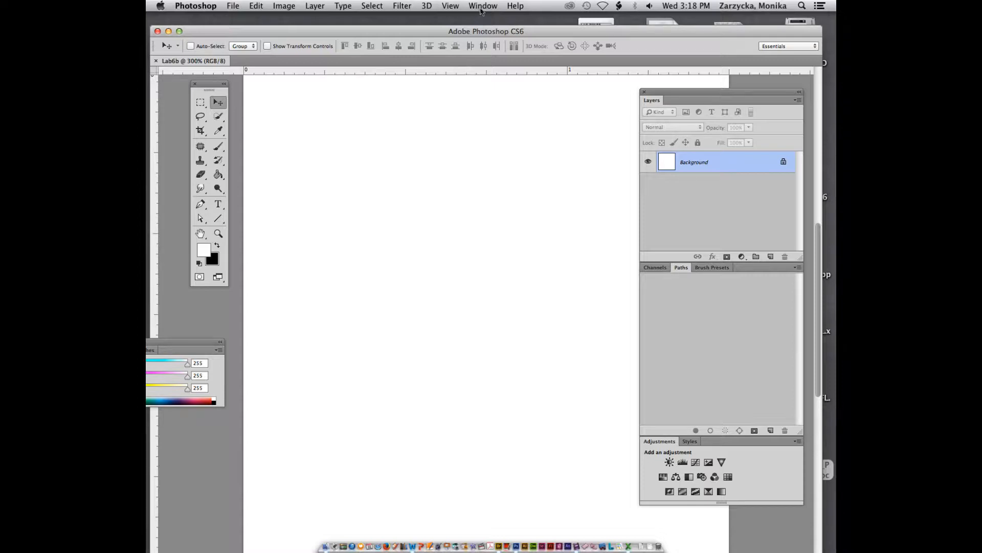
Step: Show the History panel beside the canvas and move the Tools panel onto the canvas next to it
{"action": "left_click", "coordinate": [482, 7]}
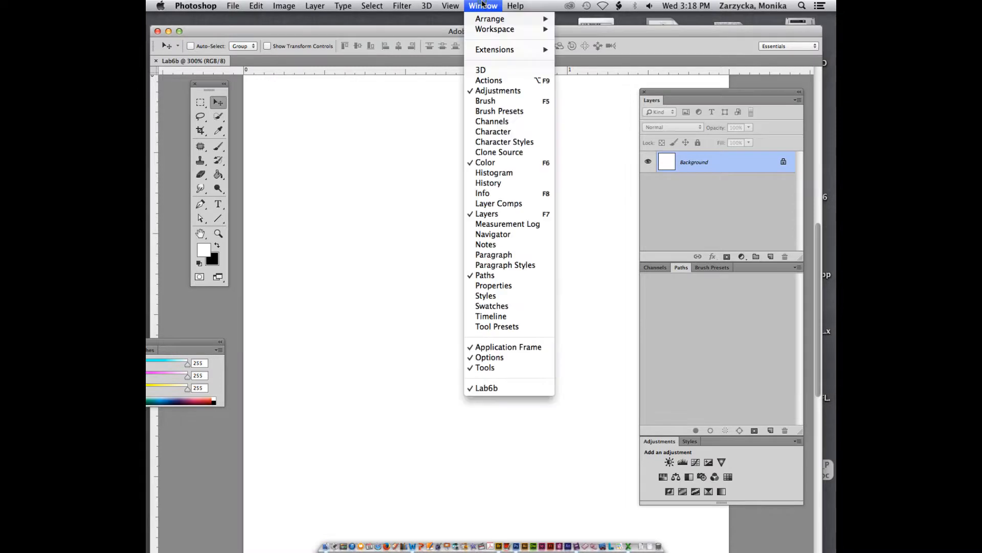
{"action": "left_click", "coordinate": [528, 185]}
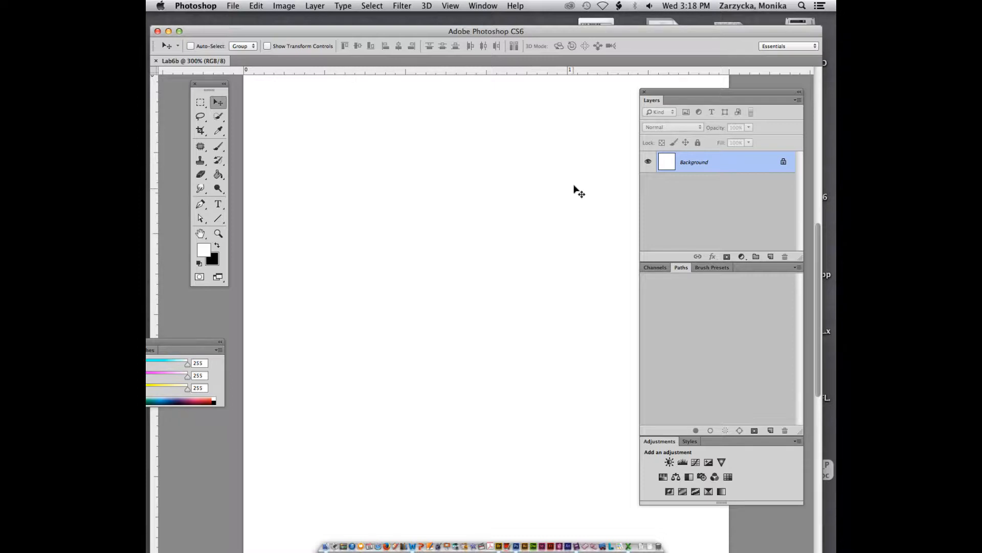
{"action": "left_click_drag", "start_coordinate": [329, 122], "coordinate": [393, 115]}
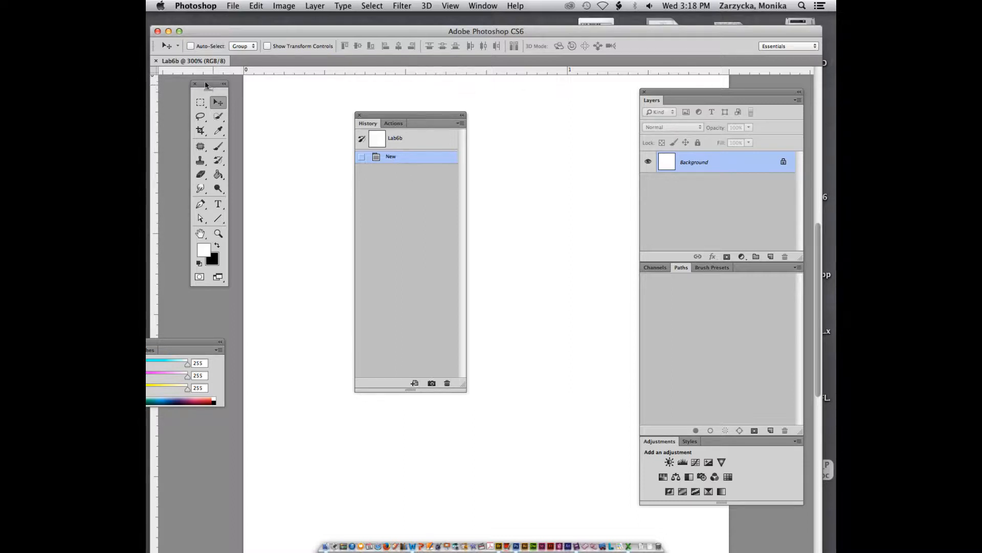
{"action": "left_click_drag", "start_coordinate": [205, 84], "coordinate": [254, 86]}
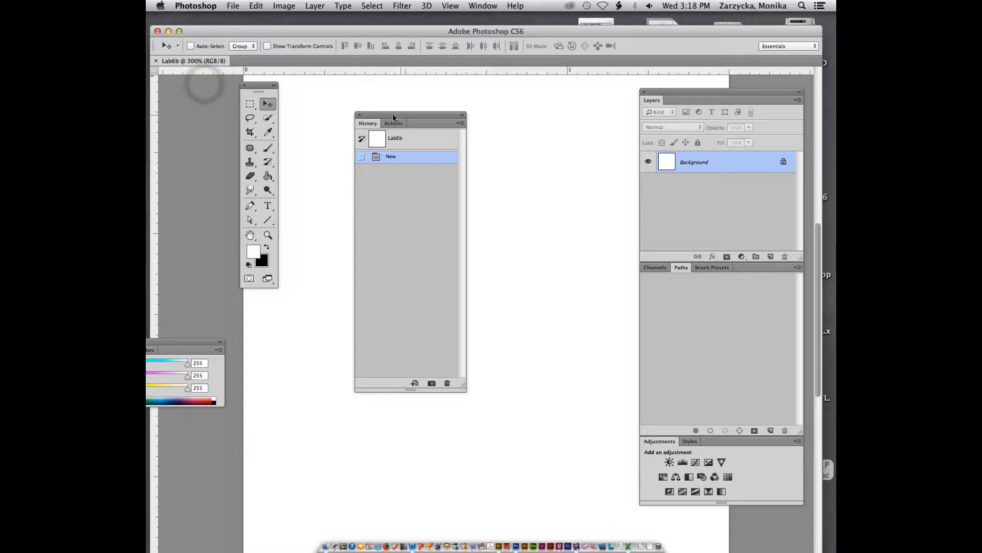
{"action": "left_click_drag", "start_coordinate": [396, 117], "coordinate": [159, 106]}
{"action": "left_click_drag", "start_coordinate": [259, 89], "coordinate": [267, 123]}
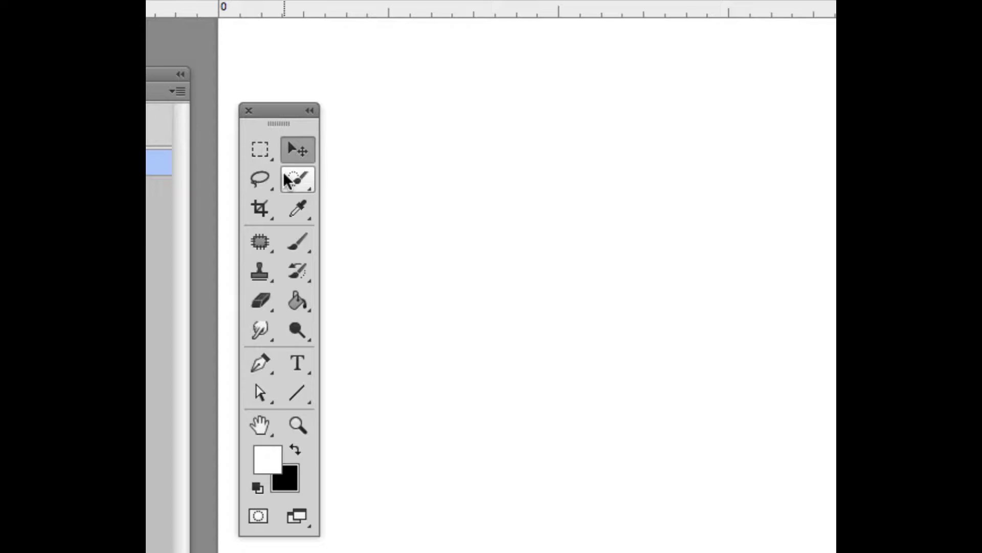
Step: Draw a Rectangular Marquee selection about 0.7 inch wide and 0.5 inch tall, and reposition it around the middle of the canvas
{"action": "left_click", "coordinate": [261, 150]}
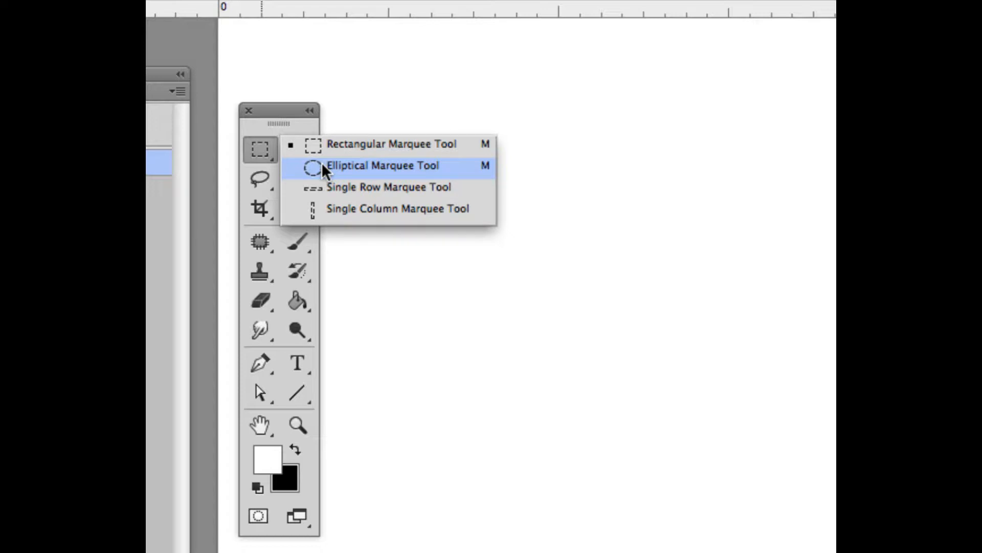
{"action": "left_click", "coordinate": [350, 143]}
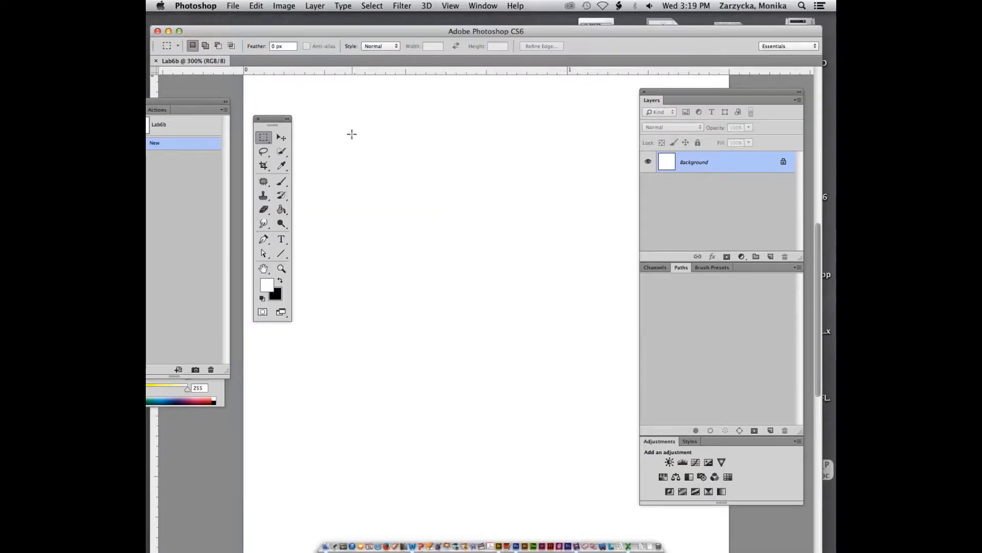
{"action": "left_click_drag", "start_coordinate": [336, 122], "coordinate": [568, 295]}
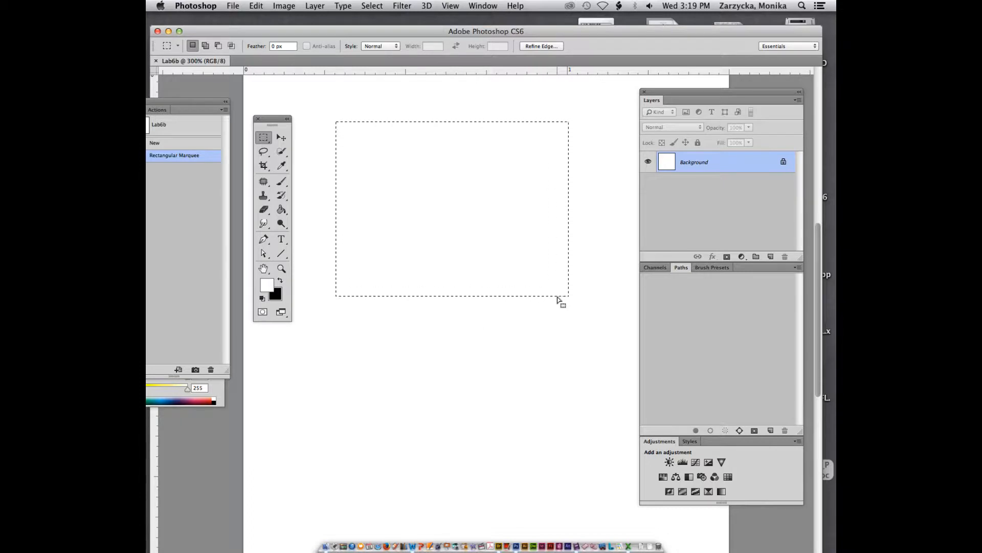
{"action": "left_click_drag", "start_coordinate": [449, 202], "coordinate": [433, 338]}
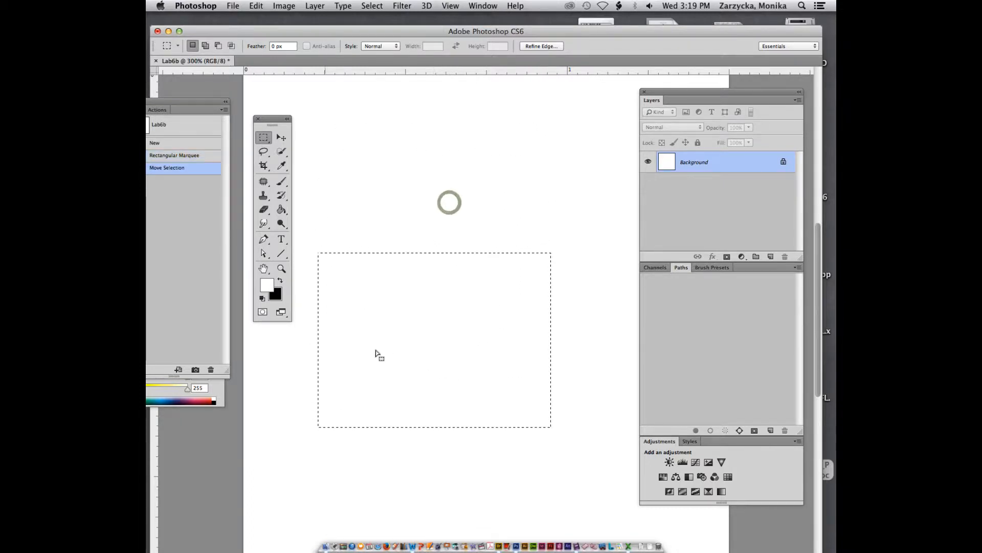
{"action": "left_click_drag", "start_coordinate": [385, 298], "coordinate": [389, 187]}
{"action": "left_click_drag", "start_coordinate": [428, 199], "coordinate": [480, 323]}
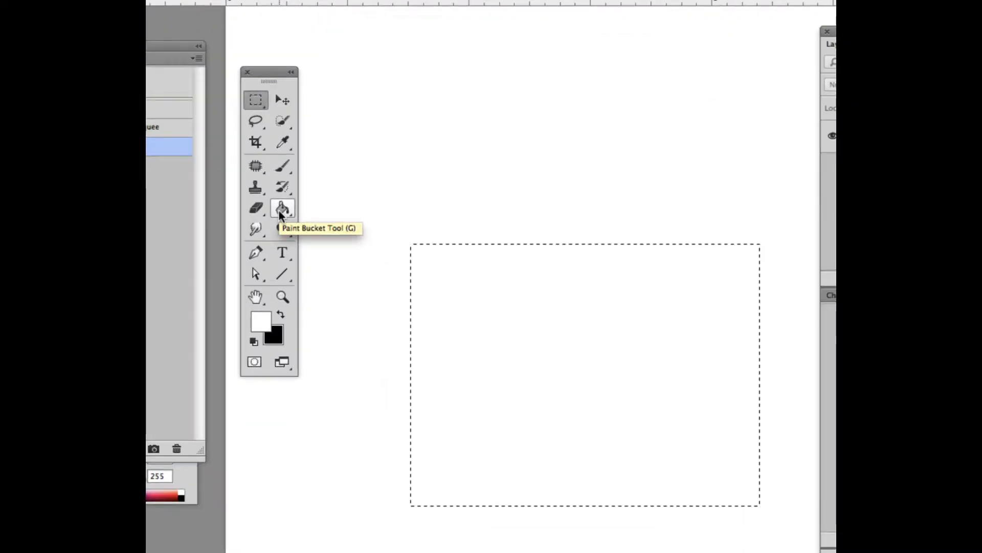
Step: Look at the fill tool variants and choose the Paint Bucket tool
{"action": "left_click", "coordinate": [280, 209]}
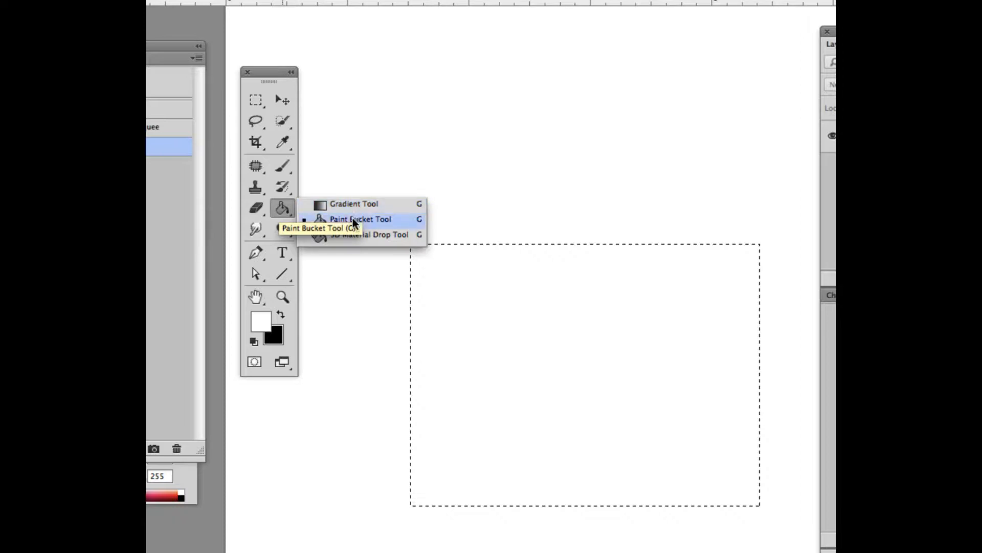
{"action": "left_click", "coordinate": [284, 210]}
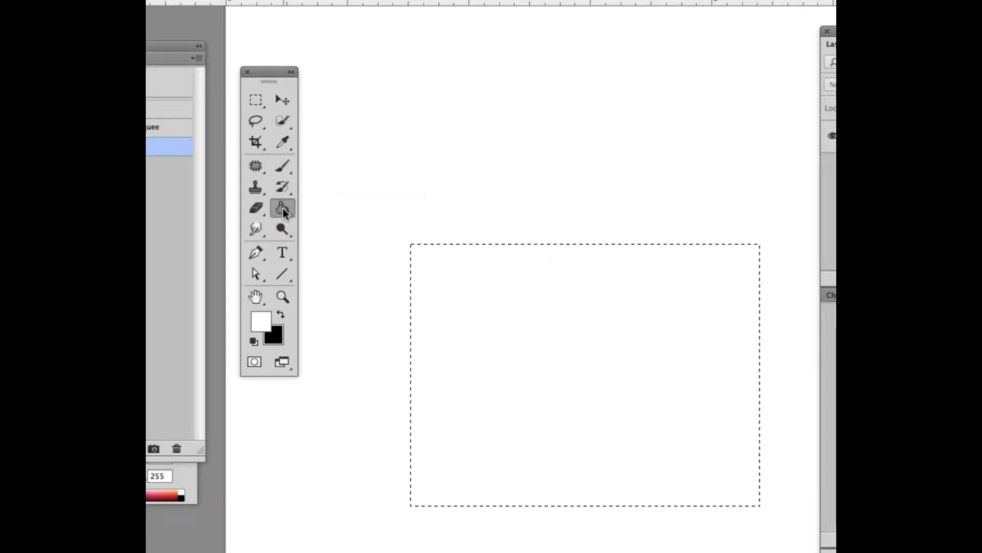
{"action": "left_click", "coordinate": [284, 209]}
{"action": "left_click", "coordinate": [284, 211]}
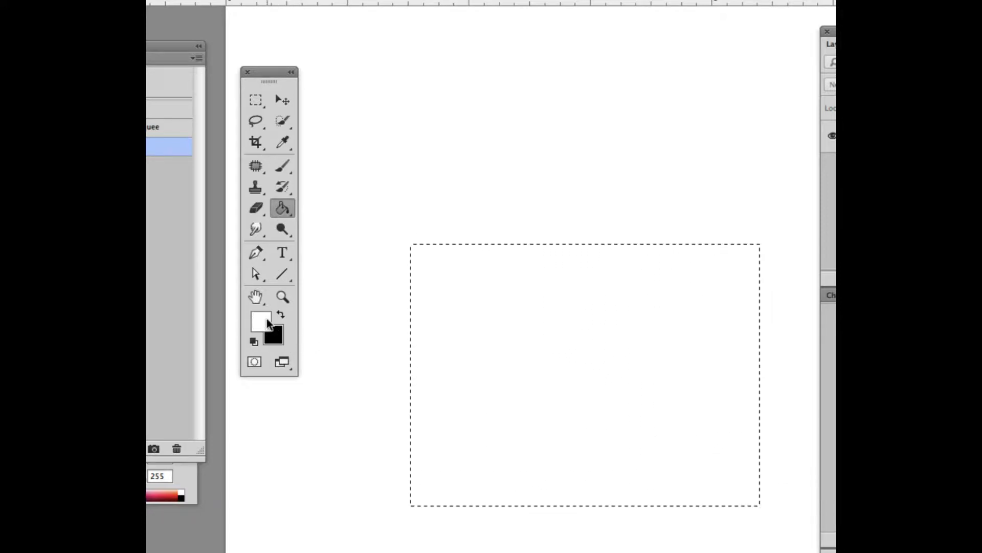
Step: Set the foreground color to a teal green with a hue of about 154° and fill the rectangular selection with it
{"action": "left_click", "coordinate": [264, 317]}
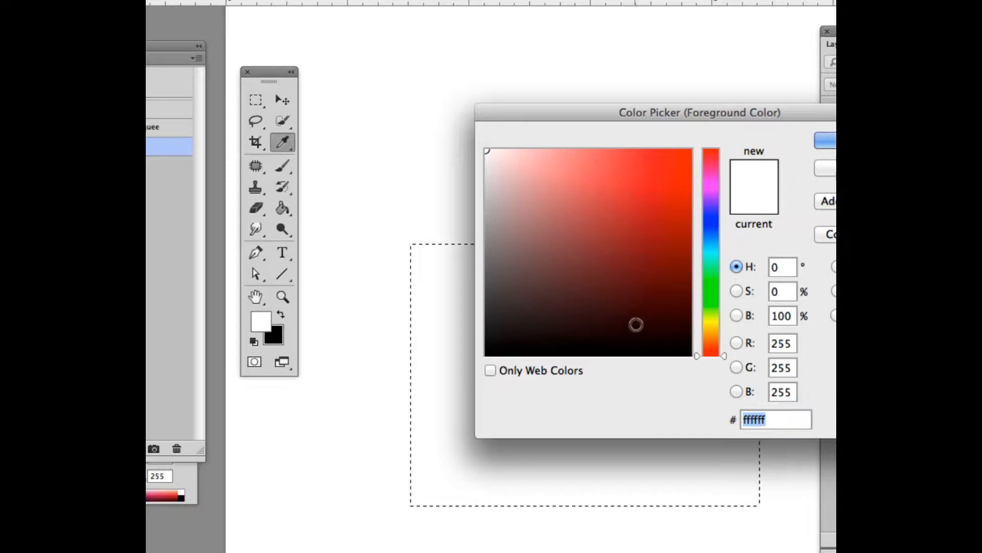
{"action": "left_click", "coordinate": [710, 248]}
{"action": "mouse_move", "coordinate": [708, 264]}
{"action": "left_mouse_down"}
{"action": "mouse_move", "coordinate": [714, 292]}
{"action": "mouse_move", "coordinate": [716, 267]}
{"action": "left_mouse_up"}
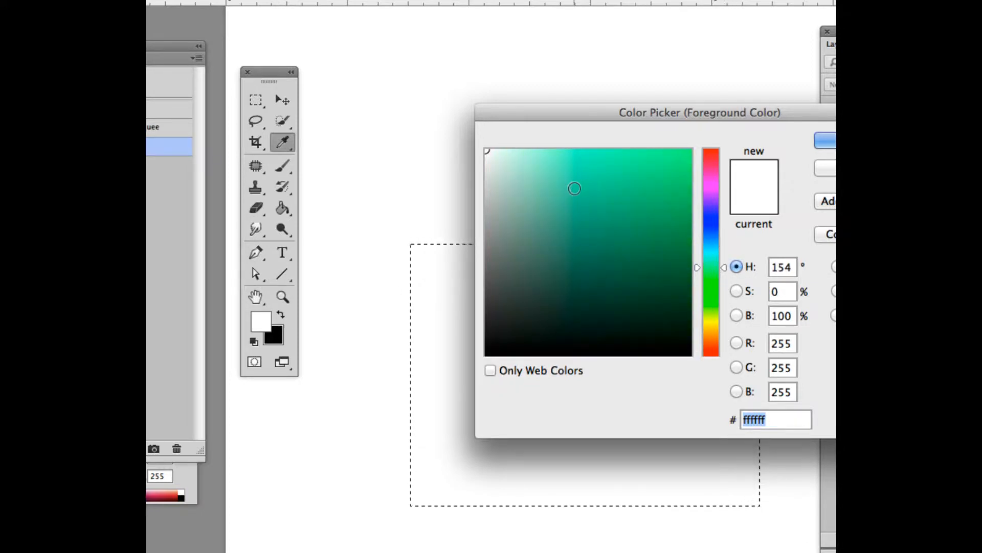
{"action": "left_click", "coordinate": [575, 189]}
{"action": "left_click", "coordinate": [829, 139]}
{"action": "key", "text": "g"}
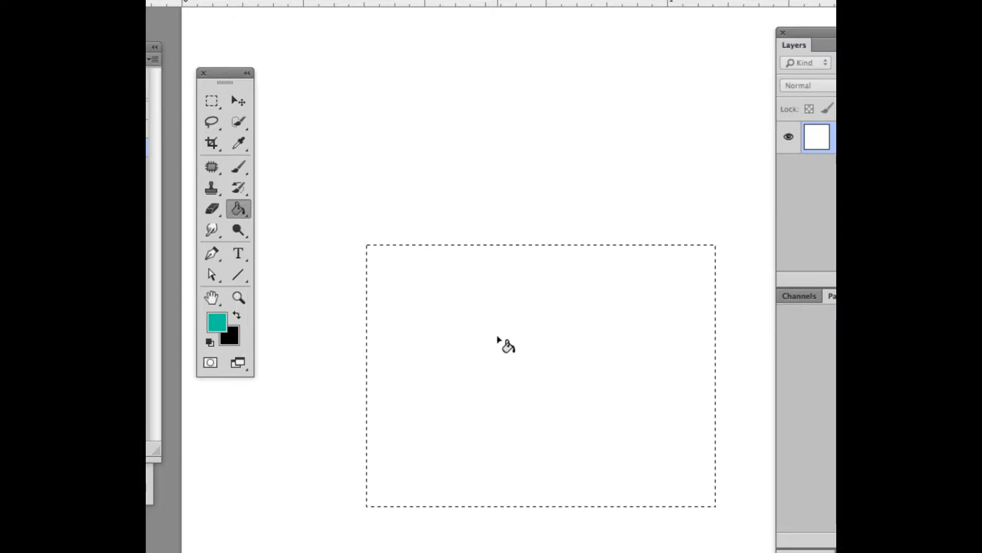
{"action": "left_click", "coordinate": [498, 337]}
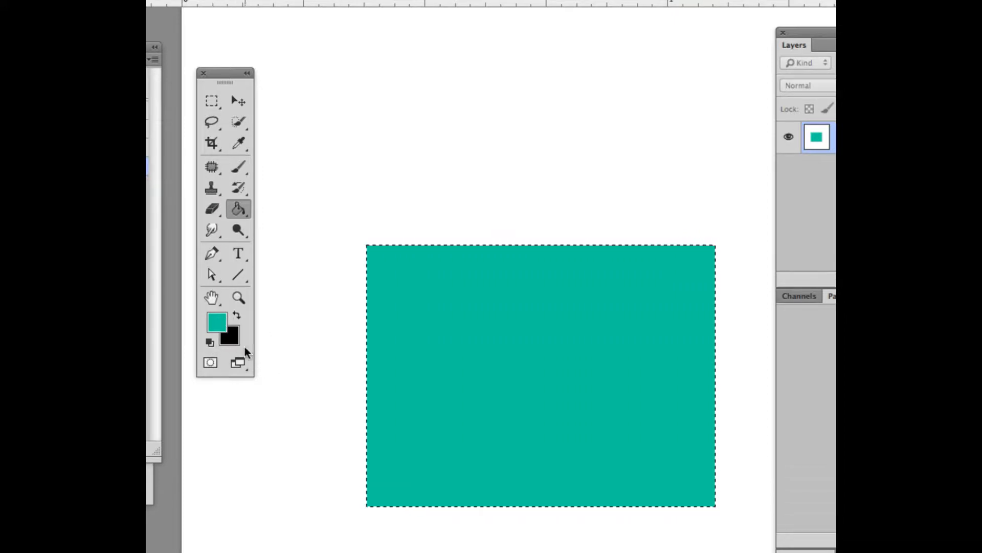
Step: Fill the rectangular selection with White using the Fill command
{"action": "key", "text": "shift+BackSpace"}
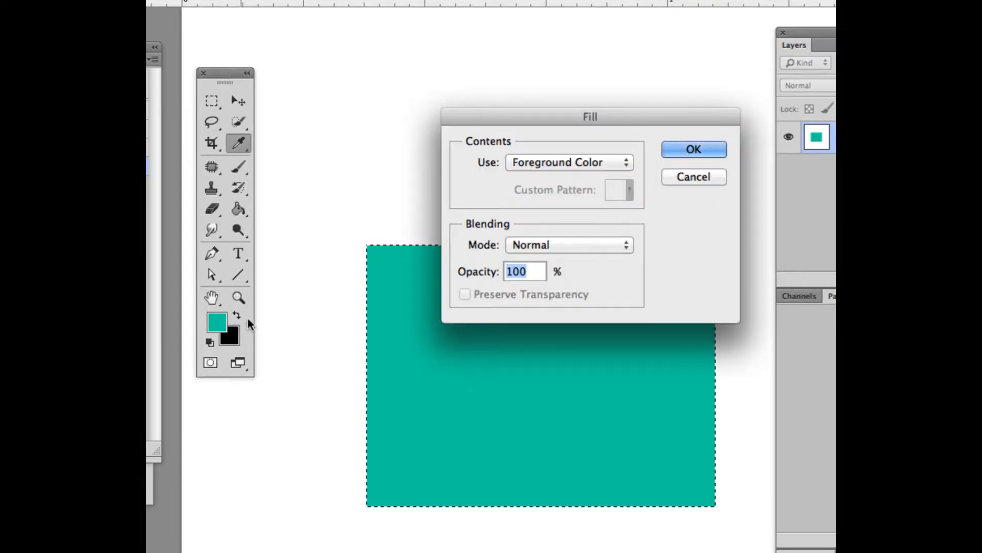
{"action": "left_click", "coordinate": [559, 162]}
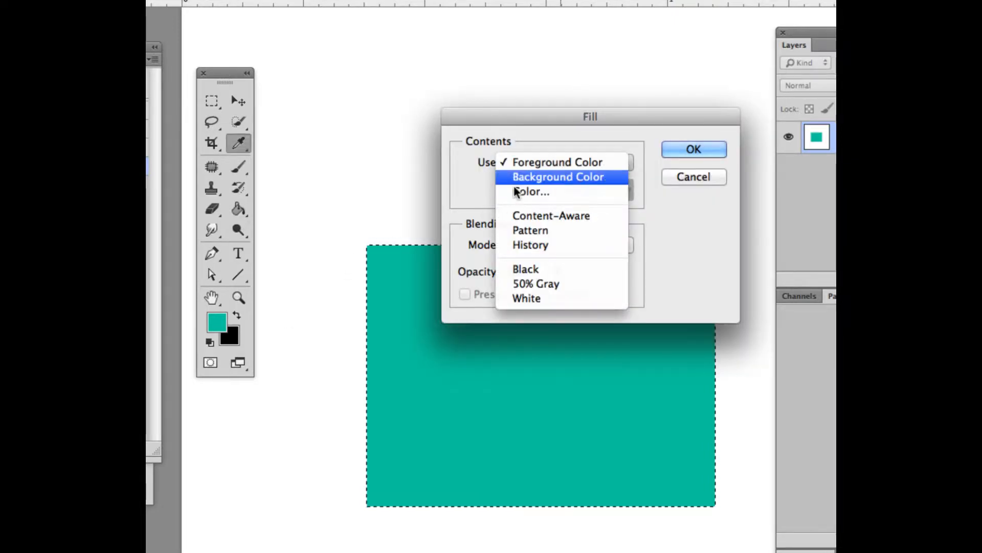
{"action": "left_click", "coordinate": [495, 123]}
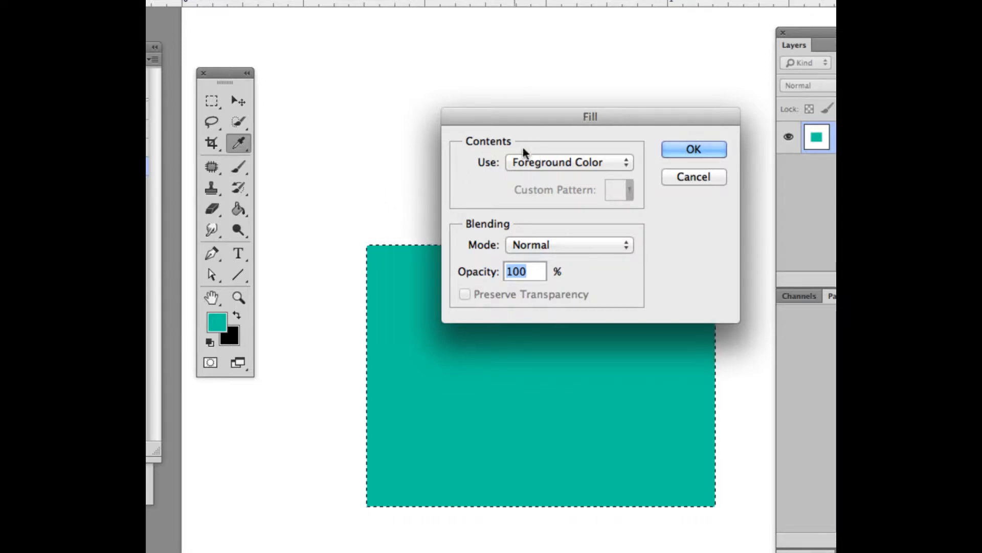
{"action": "left_click", "coordinate": [533, 163]}
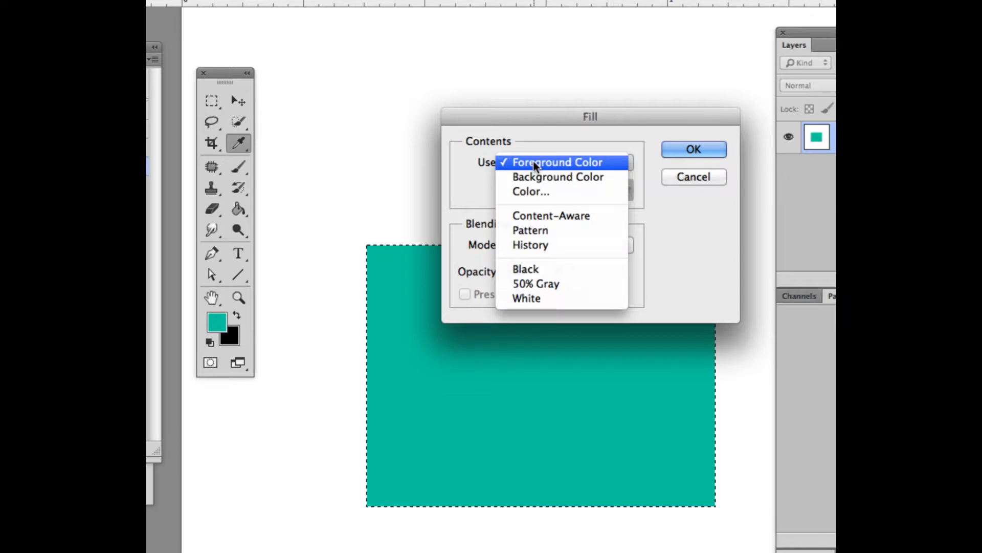
{"action": "left_click", "coordinate": [526, 298]}
{"action": "left_click", "coordinate": [683, 149]}
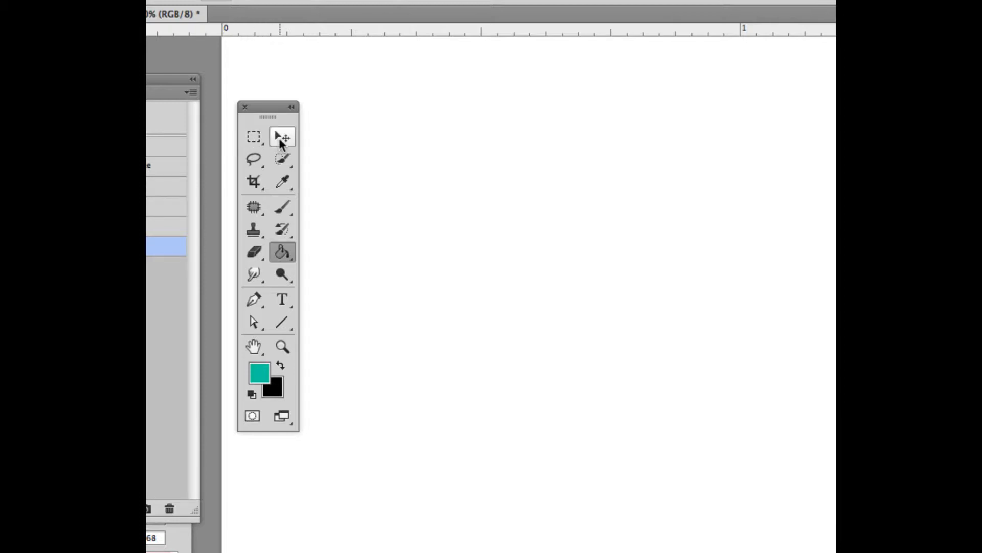
Step: Examine the tool variants grouped with the Lasso, Quick Selection and Eyedropper tools
{"action": "left_click", "coordinate": [253, 159]}
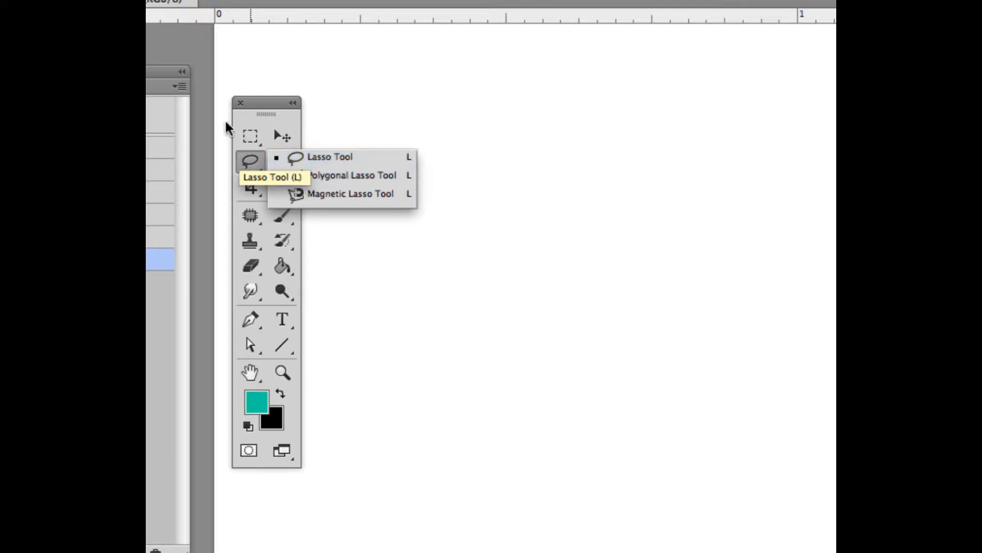
{"action": "left_click", "coordinate": [246, 160]}
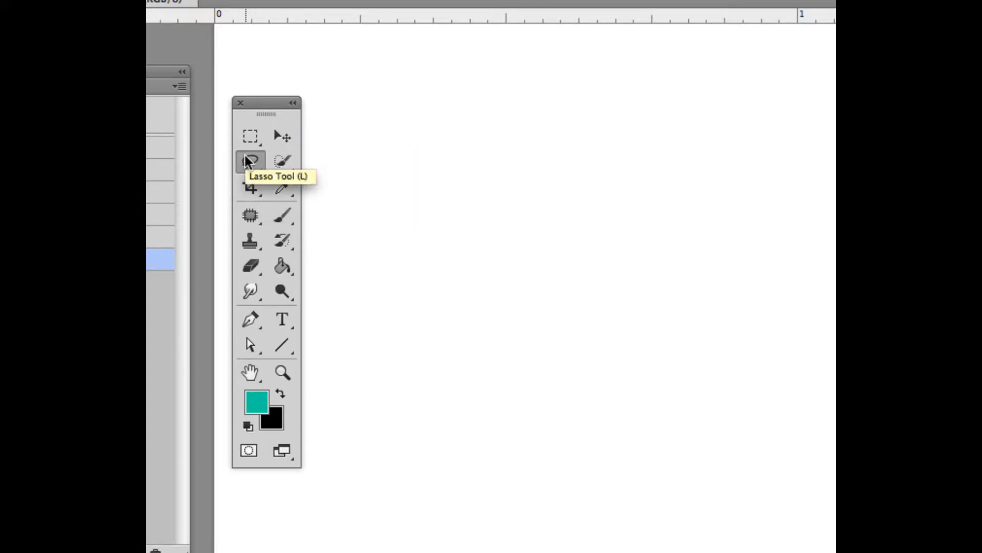
{"action": "left_click", "coordinate": [280, 159]}
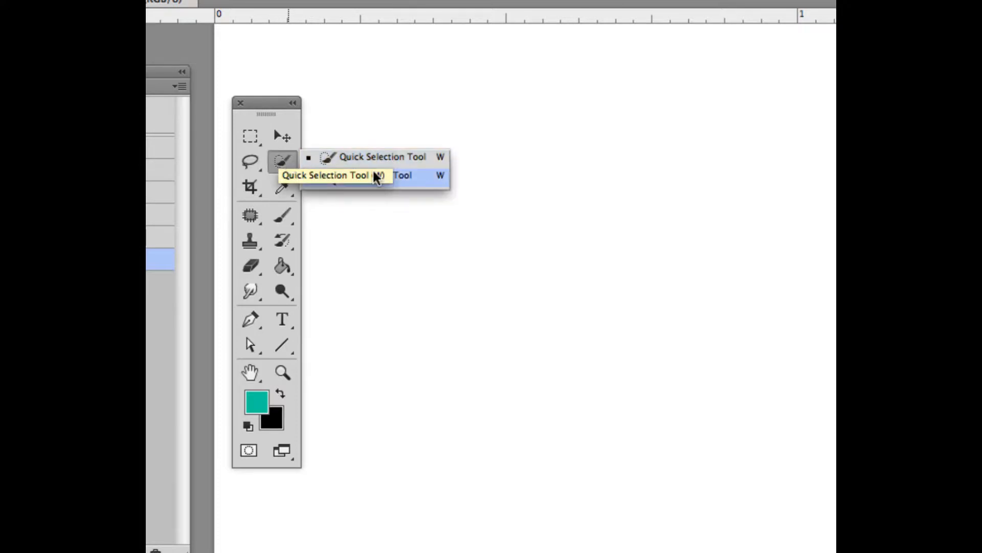
{"action": "left_click", "coordinate": [283, 159]}
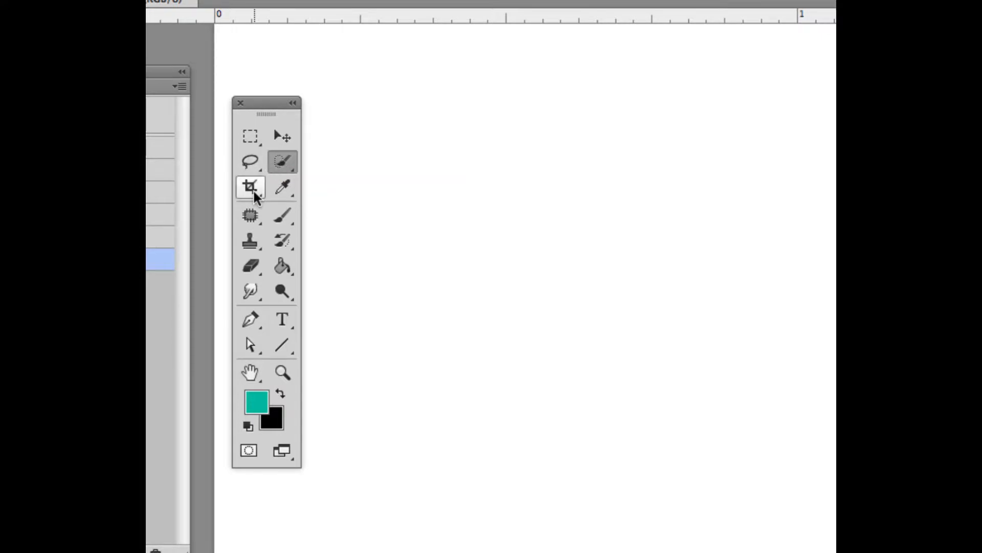
{"action": "left_click", "coordinate": [282, 188]}
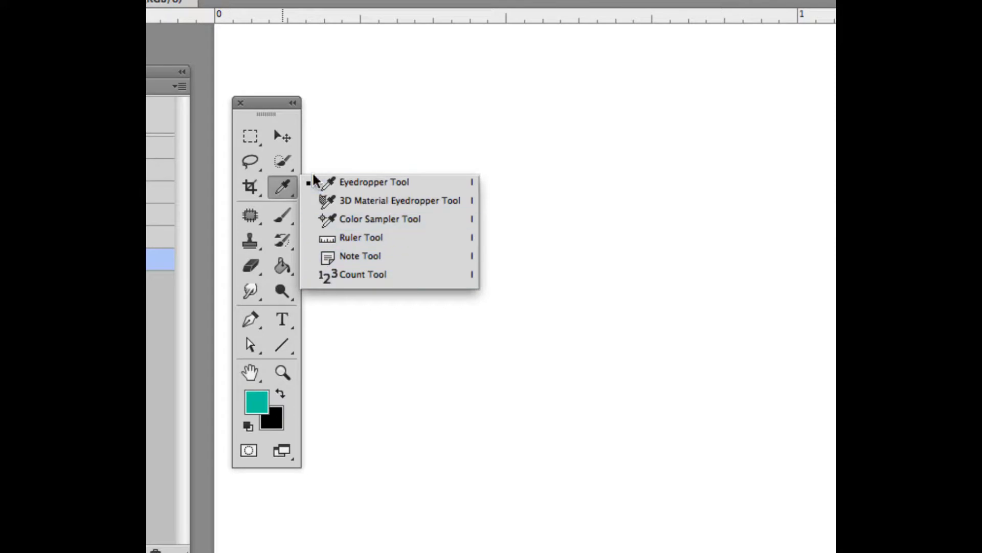
{"action": "left_click", "coordinate": [289, 190]}
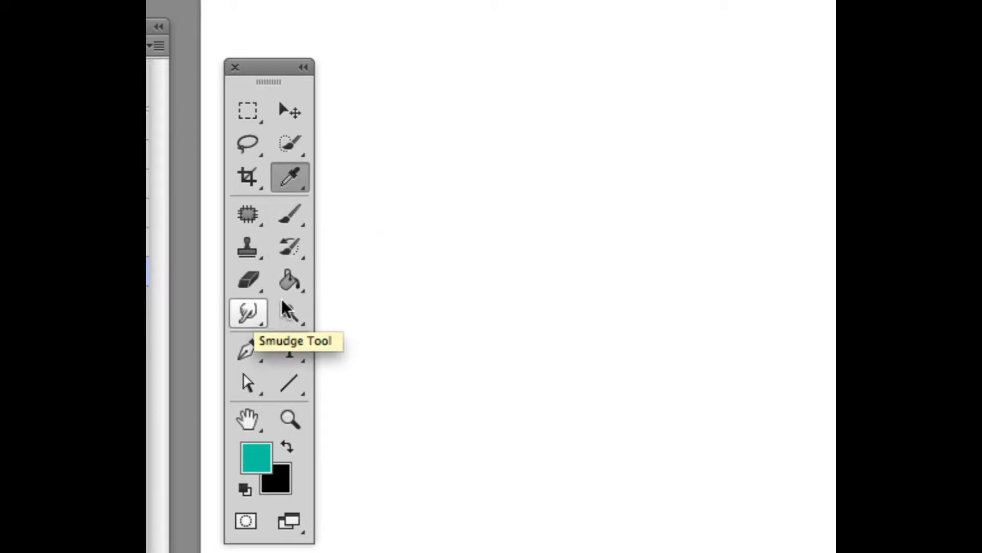
Step: Examine the Eraser tool and the tool variants grouped with the Paint Bucket, Smudge and Dodge tools
{"action": "left_click", "coordinate": [252, 281]}
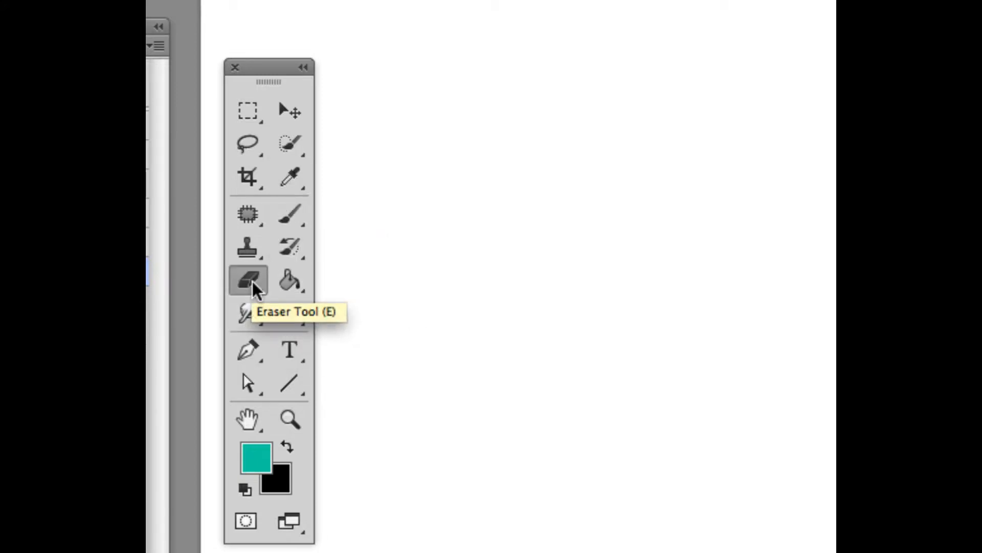
{"action": "left_click", "coordinate": [252, 281]}
{"action": "left_click", "coordinate": [252, 281]}
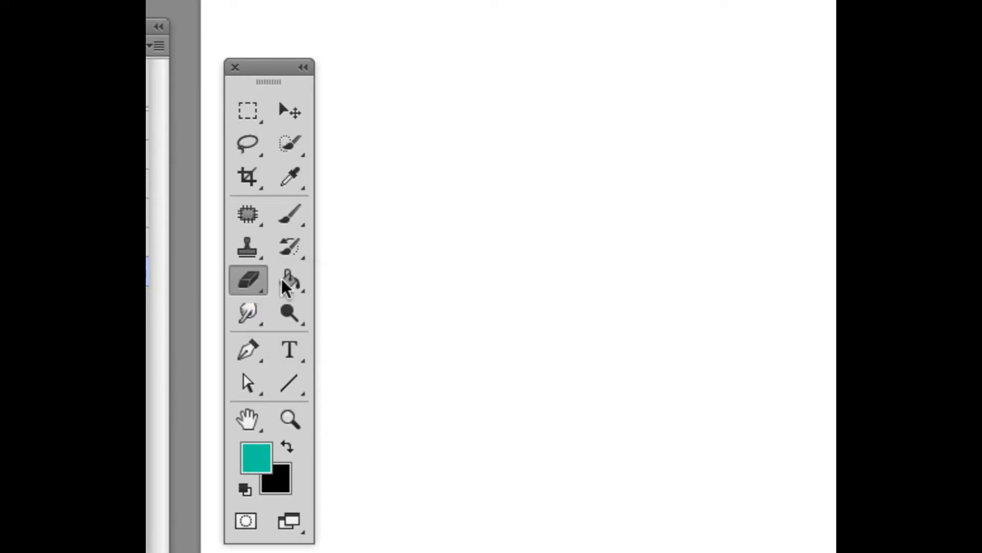
{"action": "left_click", "coordinate": [300, 281]}
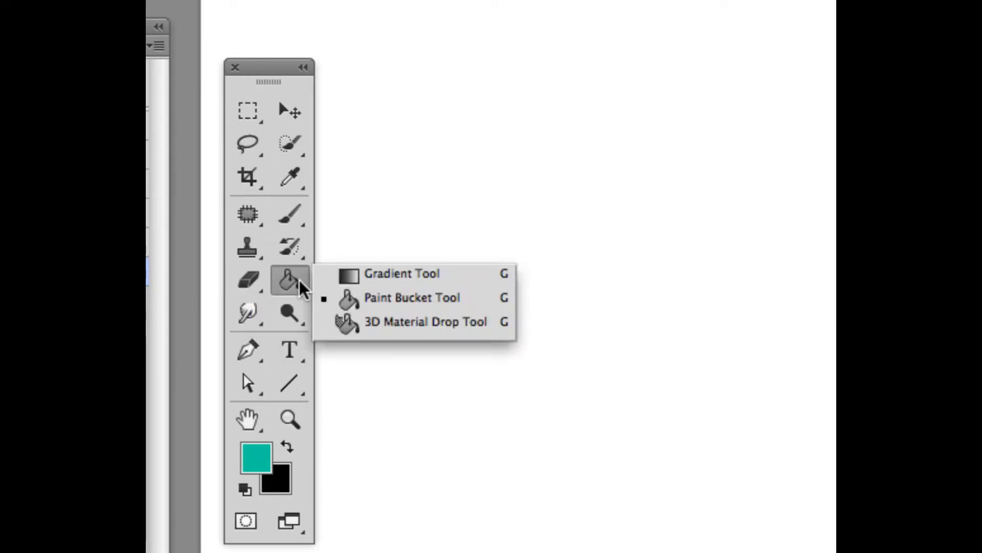
{"action": "left_click", "coordinate": [248, 311]}
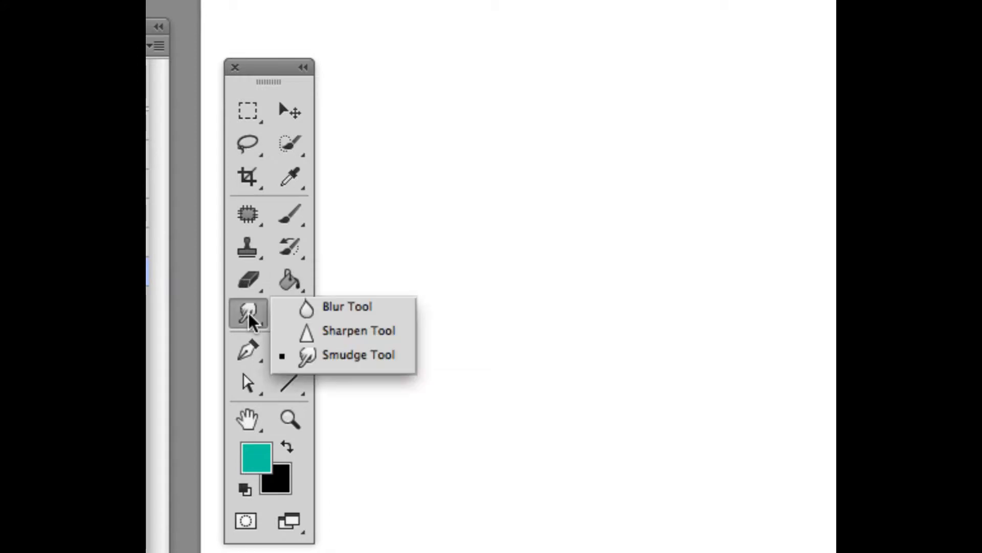
{"action": "left_click", "coordinate": [329, 355]}
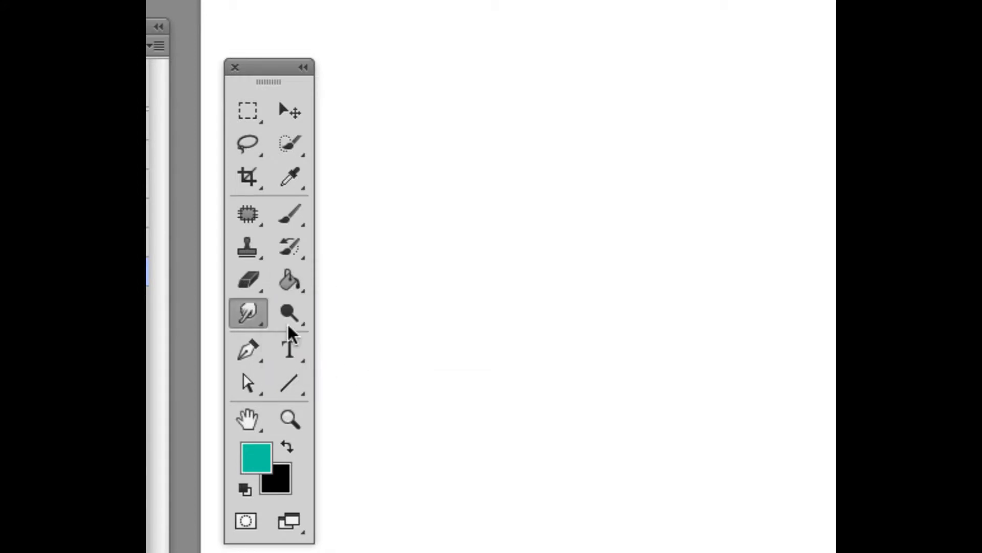
{"action": "left_click", "coordinate": [288, 313]}
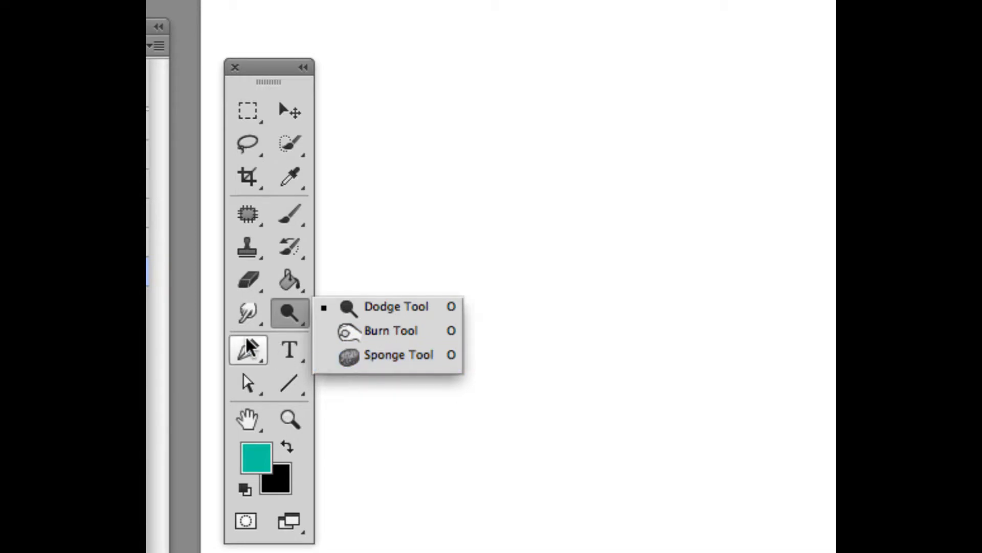
Step: Examine the tool variants grouped with the Pen, Type, Direct Selection and Line tools
{"action": "left_click", "coordinate": [259, 351]}
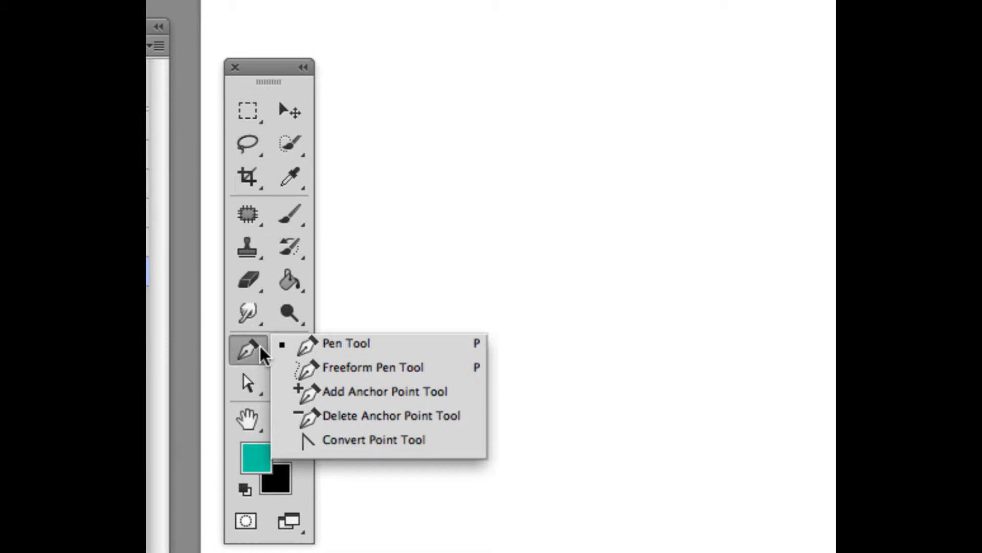
{"action": "left_click", "coordinate": [254, 344]}
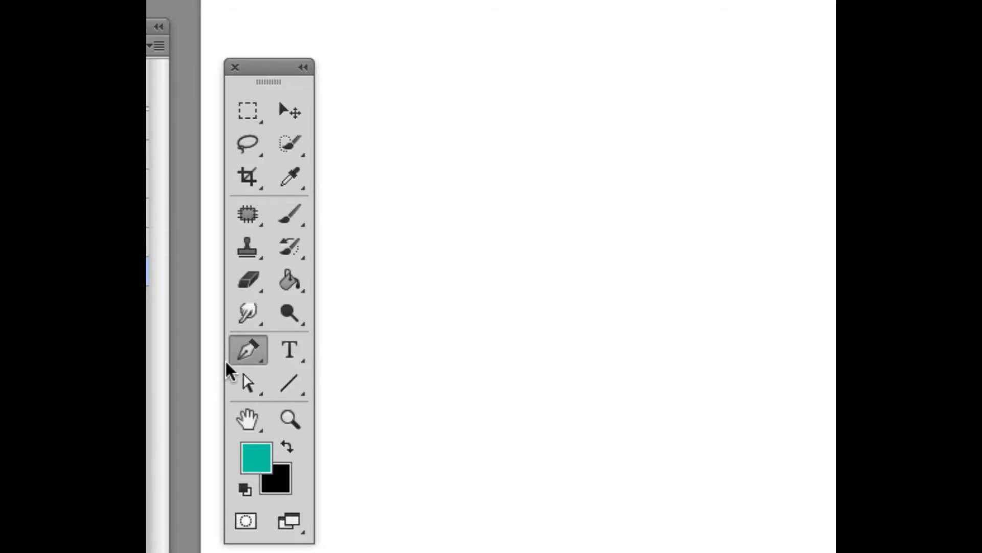
{"action": "left_click", "coordinate": [295, 342]}
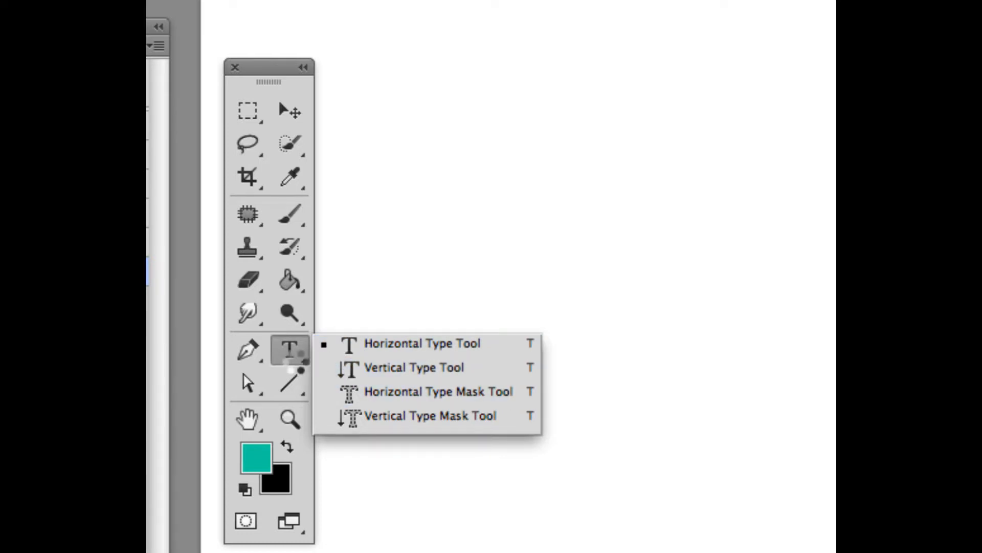
{"action": "left_click", "coordinate": [248, 379]}
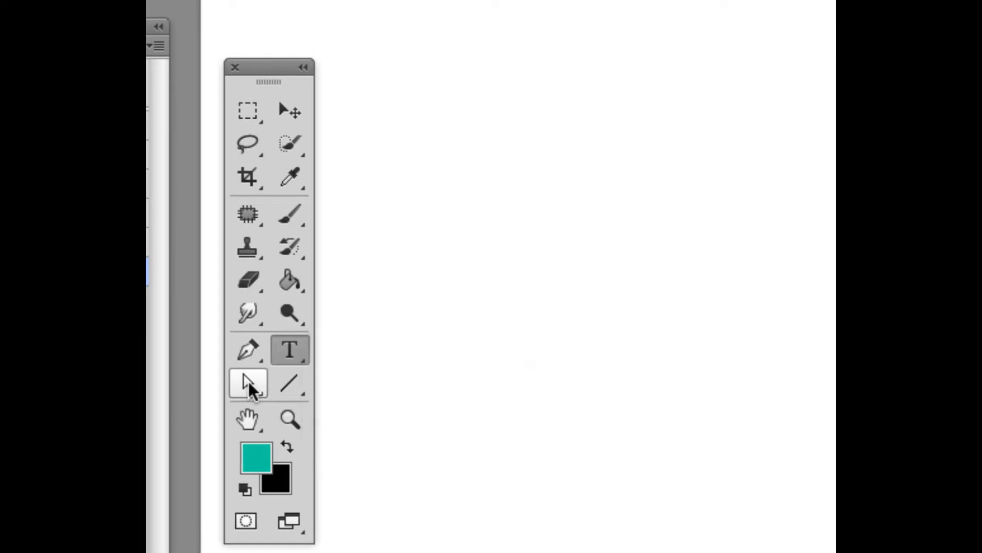
{"action": "left_click", "coordinate": [249, 382]}
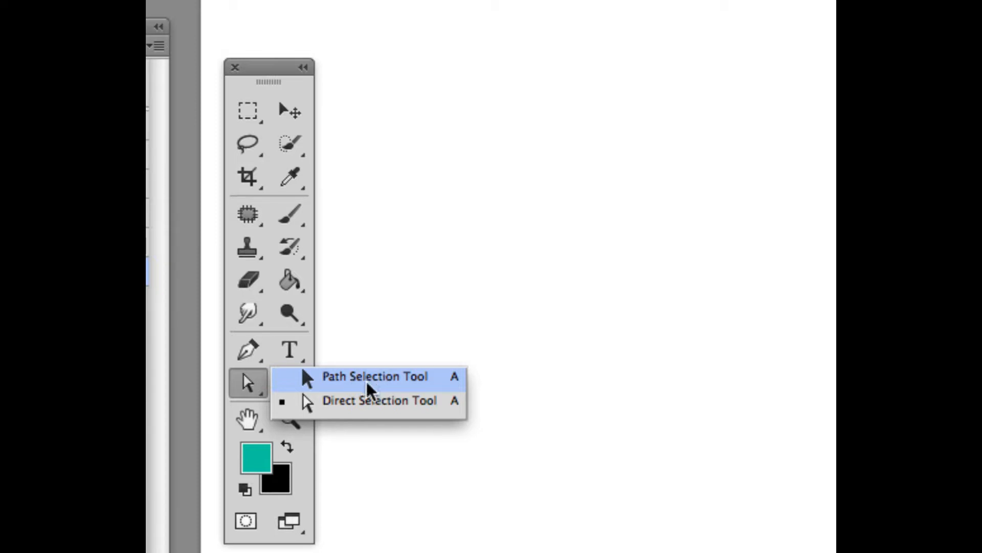
{"action": "left_click", "coordinate": [359, 404]}
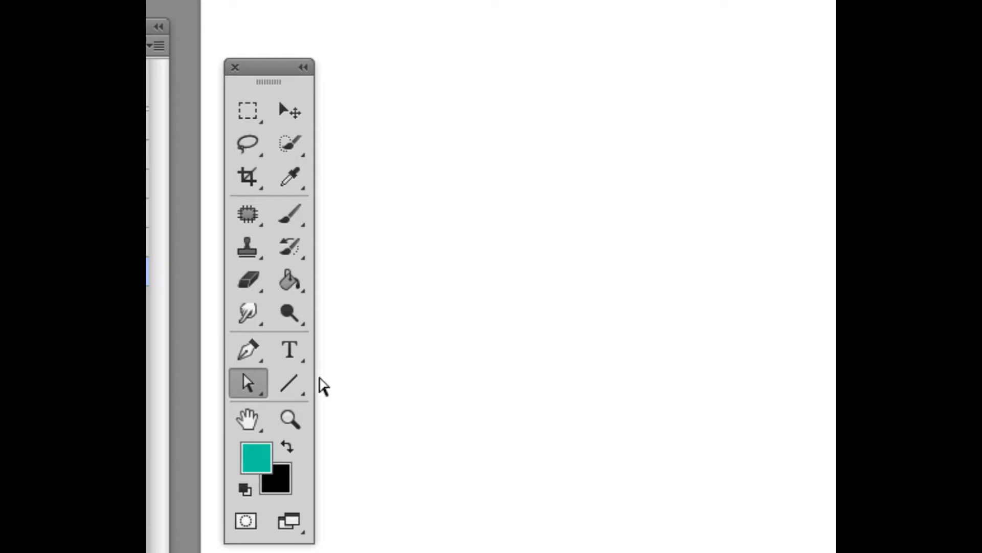
{"action": "left_click", "coordinate": [296, 382]}
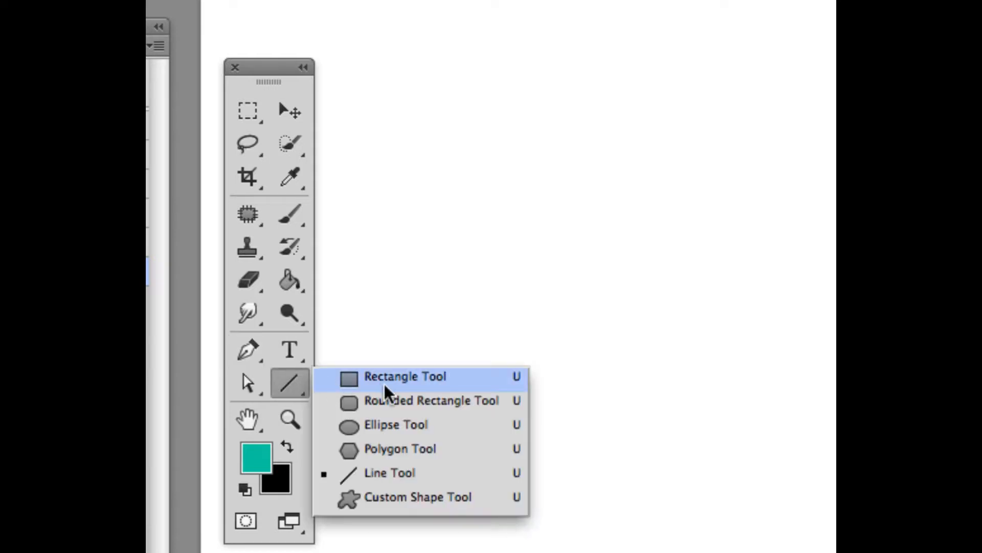
{"action": "left_click", "coordinate": [248, 418]}
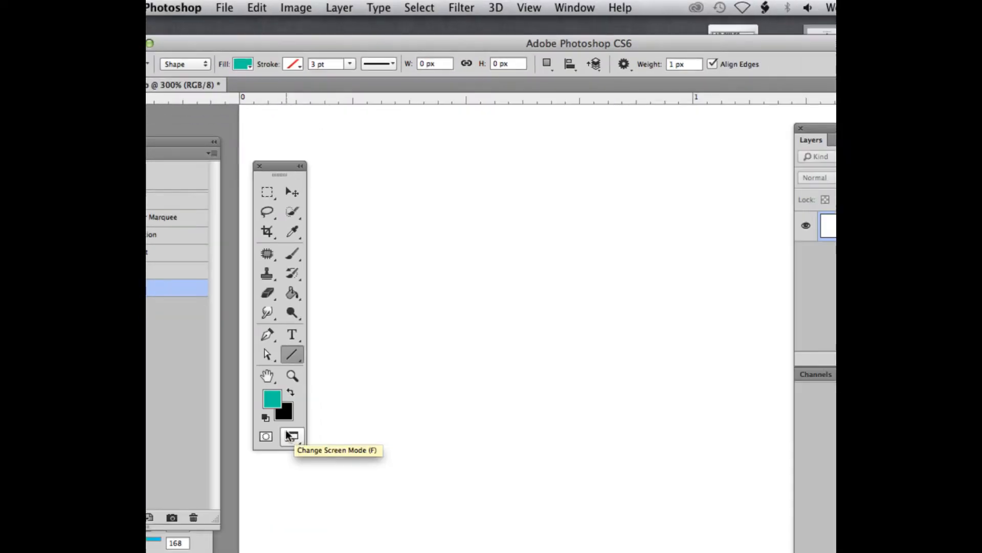
Step: View the document in Full Screen Mode, then return to Standard Screen Mode
{"action": "left_click", "coordinate": [292, 436]}
{"action": "left_click", "coordinate": [292, 436]}
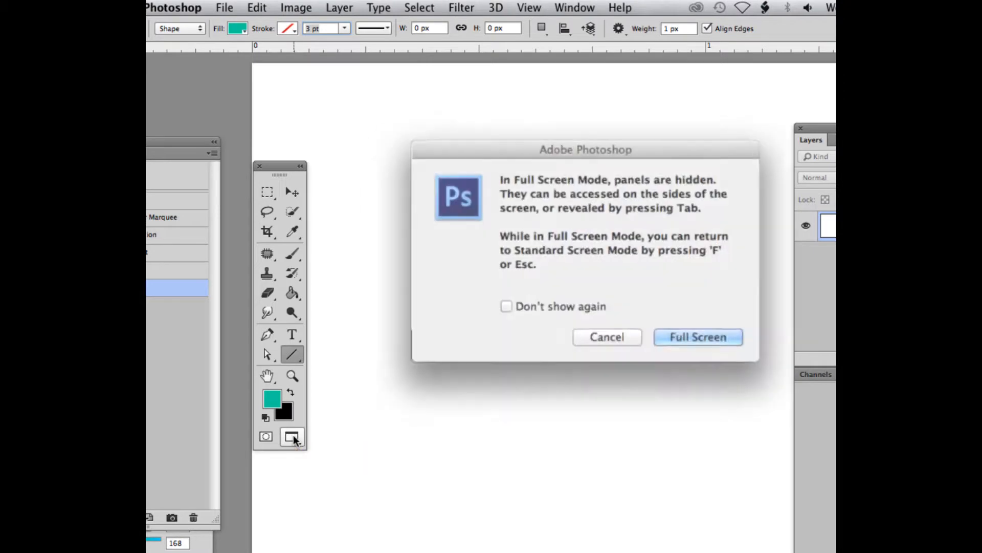
{"action": "left_click", "coordinate": [704, 330]}
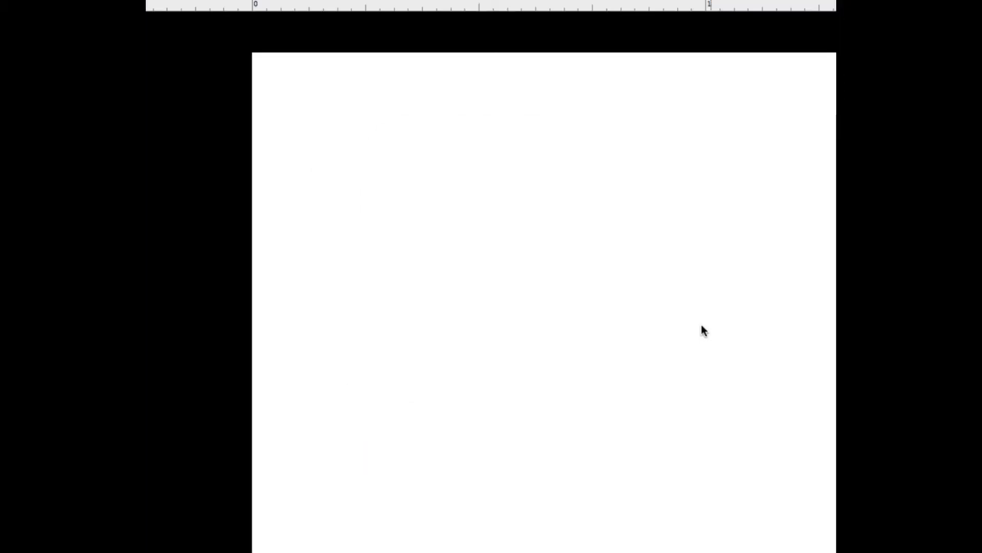
{"action": "key", "text": "f"}
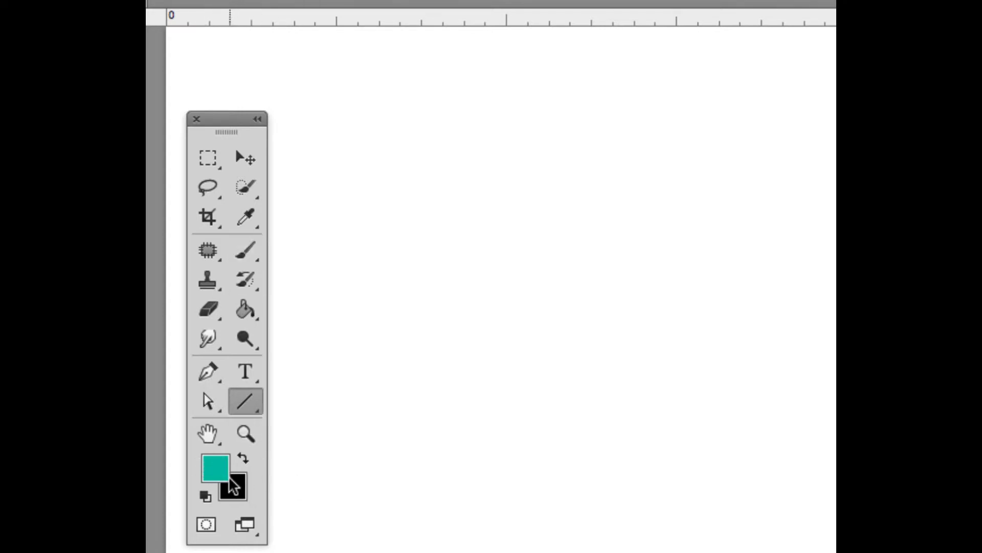
Step: Choose the Brush tool and look through its brush presets and the available brush libraries
{"action": "left_click", "coordinate": [251, 257]}
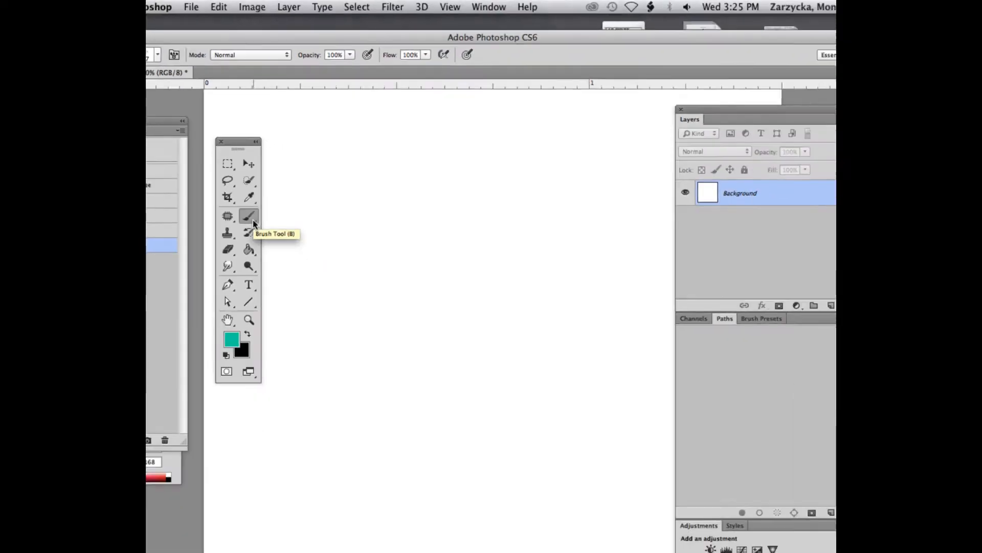
{"action": "left_click_drag", "start_coordinate": [209, 33], "coordinate": [298, 41]}
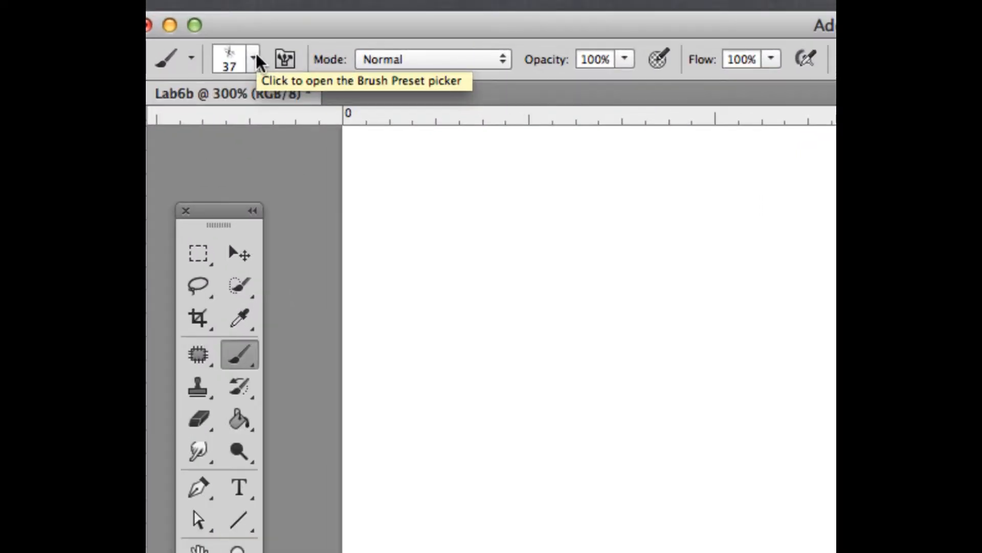
{"action": "left_click", "coordinate": [255, 57]}
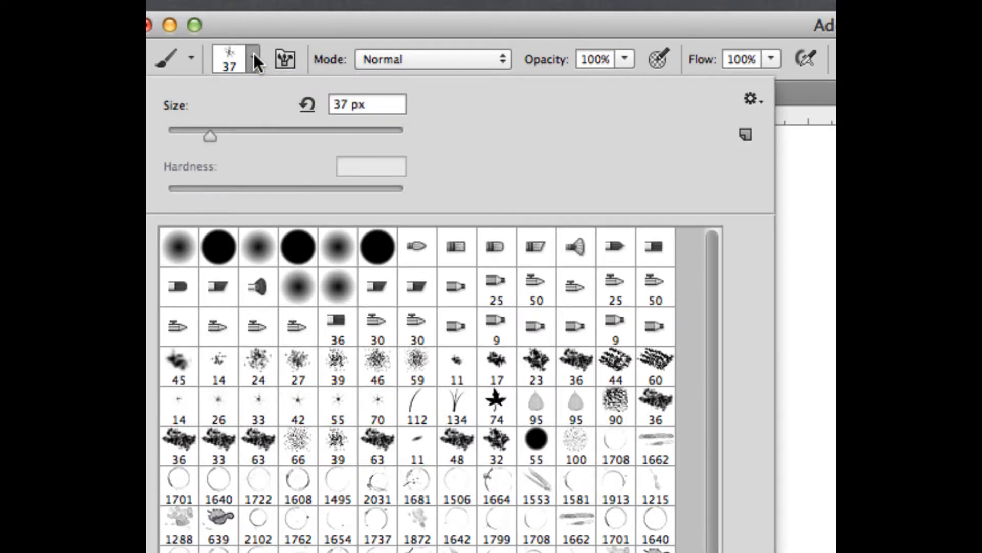
{"action": "scroll", "coordinate": [372, 325], "scroll_direction": "down", "scroll_amount": 15}
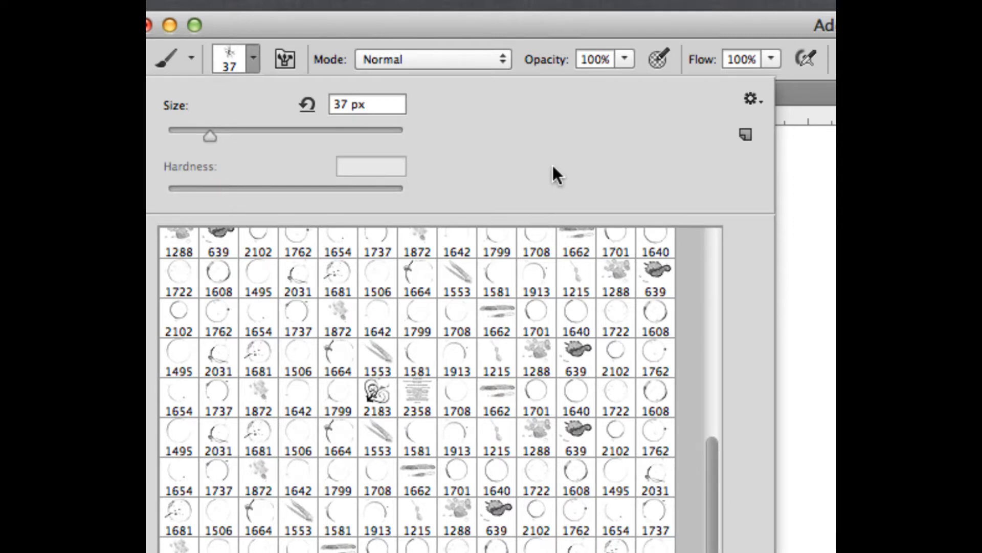
{"action": "left_click", "coordinate": [749, 95]}
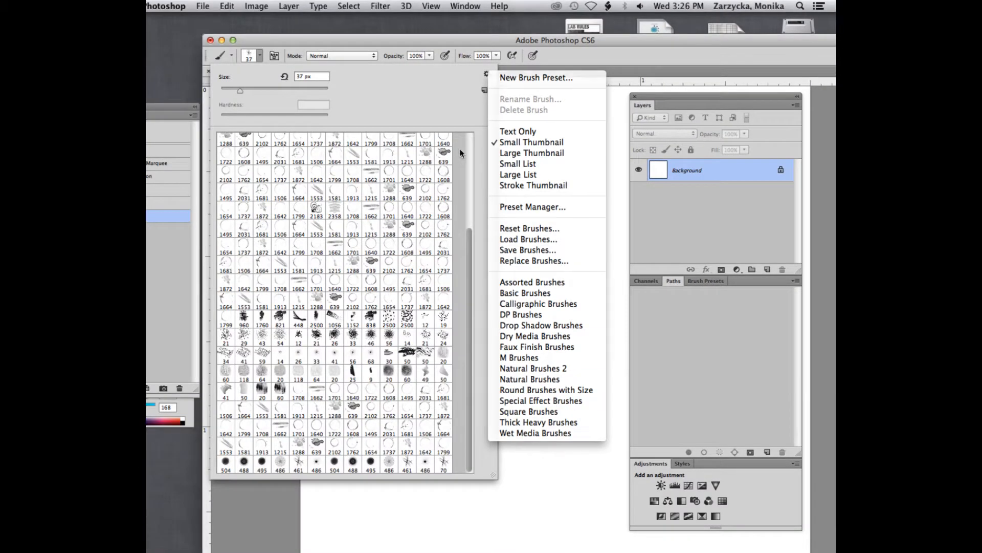
{"action": "key", "text": "Escape"}
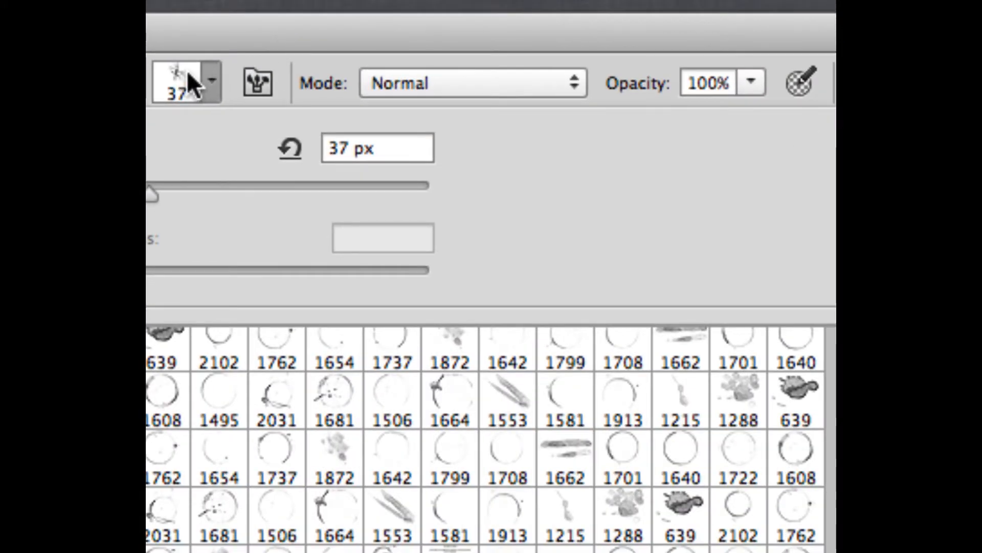
Step: Open the detailed brush settings, place them clear of the options, and set the Shape Dynamics size jitter to 90%
{"action": "left_click", "coordinate": [259, 77]}
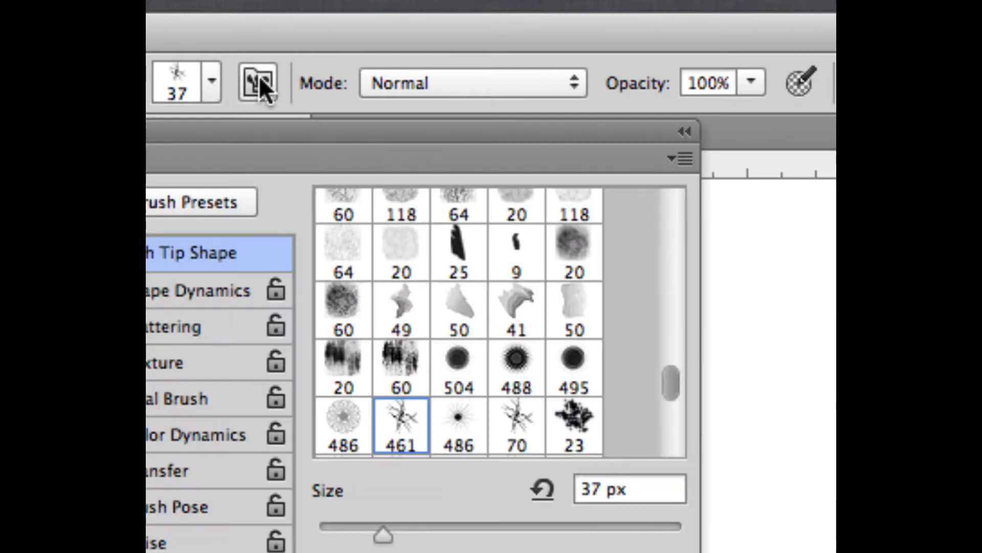
{"action": "left_click_drag", "start_coordinate": [256, 136], "coordinate": [428, 95]}
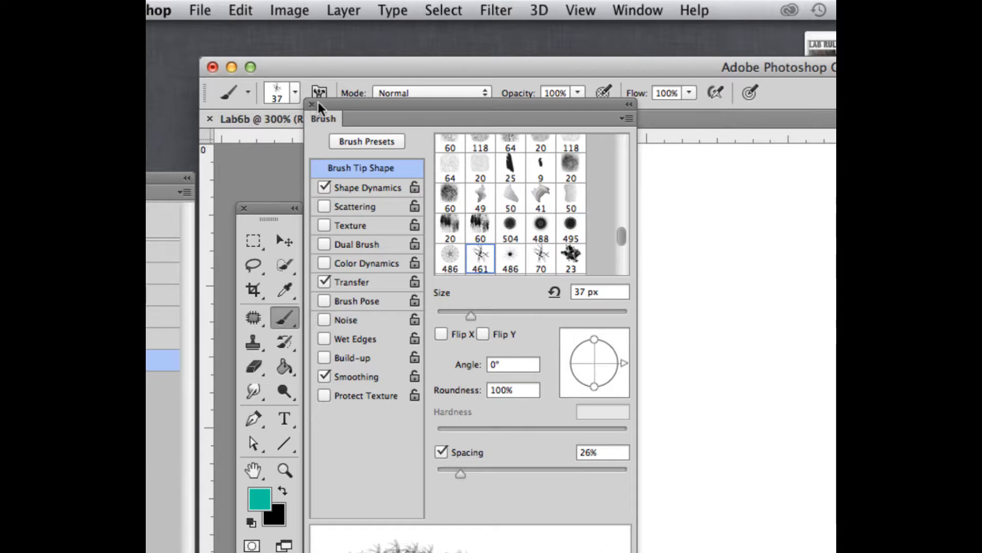
{"action": "mouse_move", "coordinate": [313, 102]}
{"action": "left_mouse_down"}
{"action": "mouse_move", "coordinate": [350, 78]}
{"action": "mouse_move", "coordinate": [353, 55]}
{"action": "left_mouse_up"}
{"action": "left_click", "coordinate": [360, 136]}
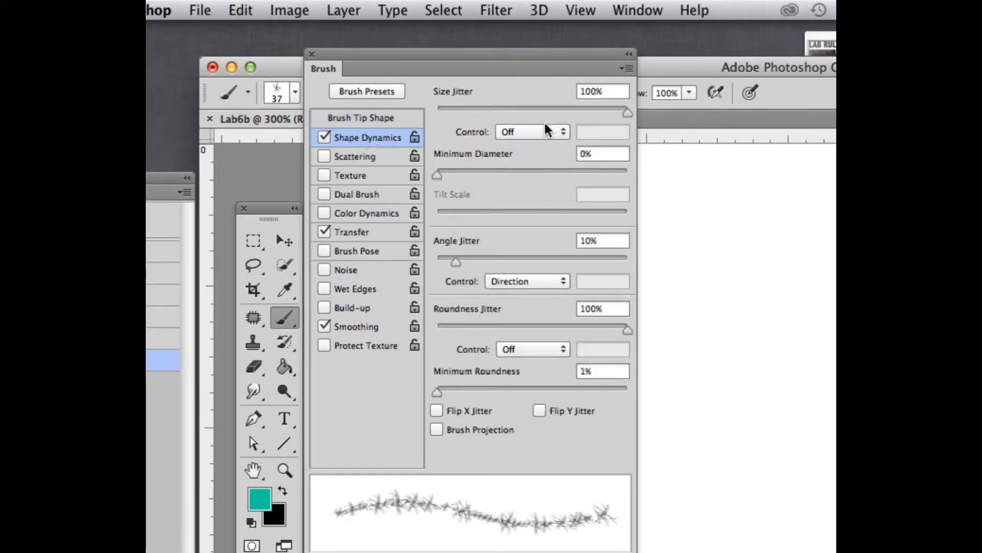
{"action": "left_click_drag", "start_coordinate": [622, 116], "coordinate": [608, 112]}
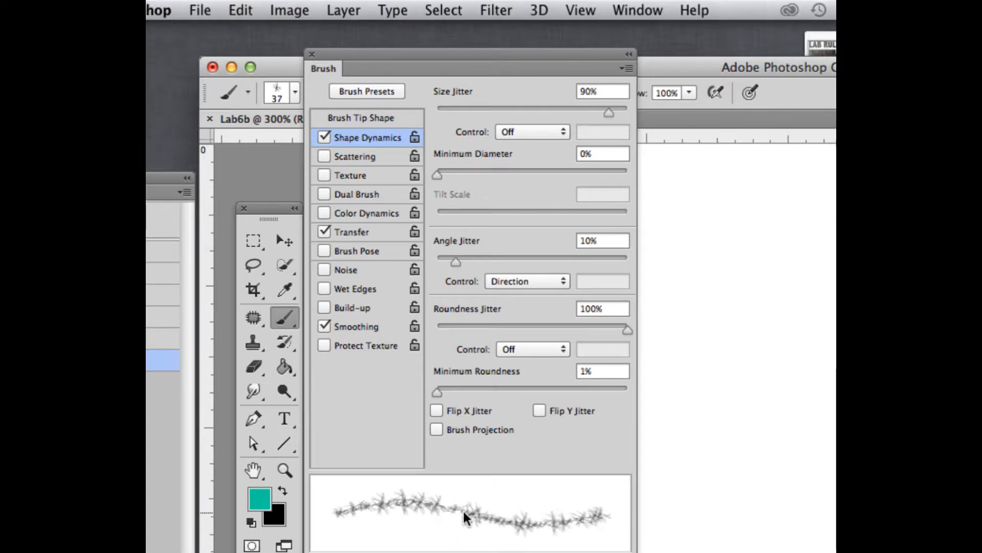
{"action": "left_click_drag", "start_coordinate": [360, 54], "coordinate": [417, 42]}
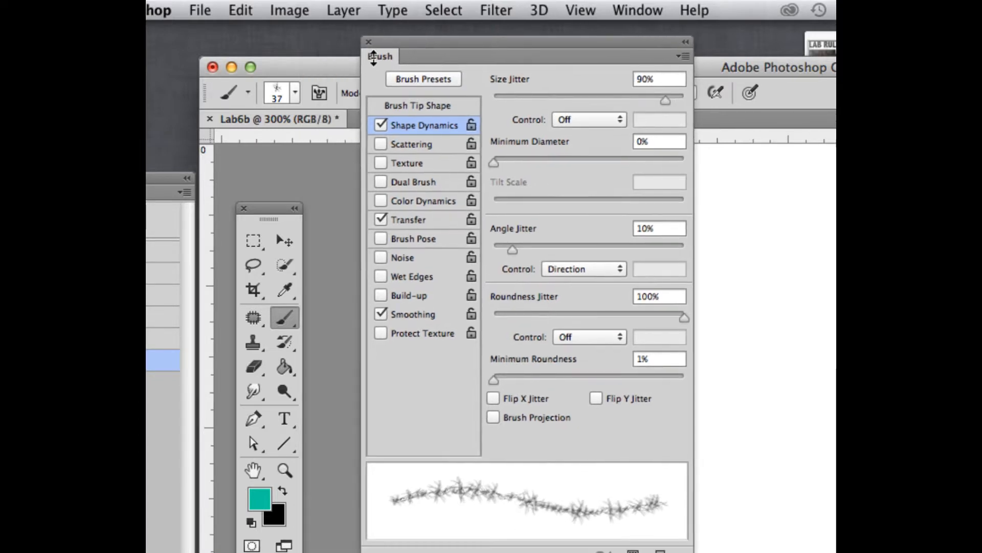
Step: Enable Scattering with a scatter of 490% and Color Dynamics with a hue jitter of 20% for the brush
{"action": "left_click", "coordinate": [295, 91]}
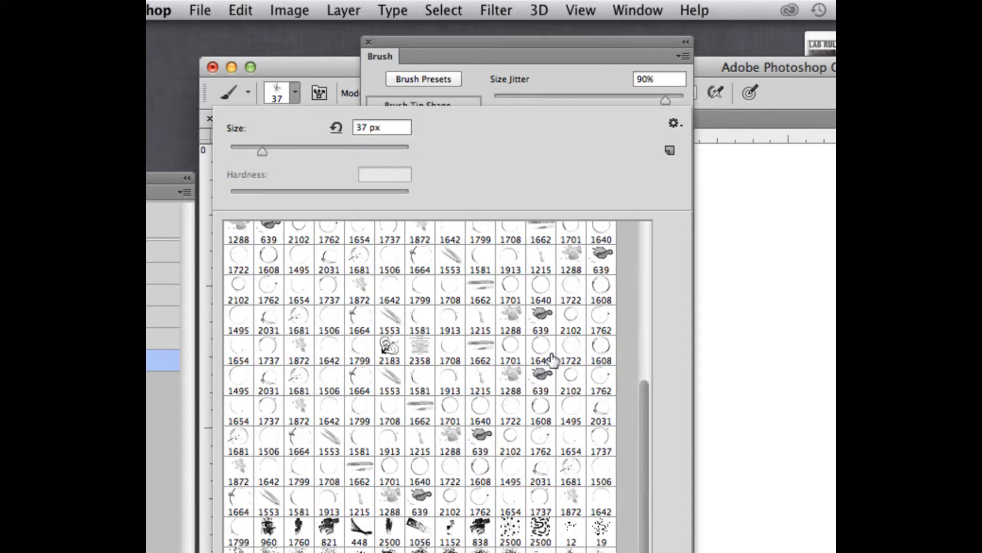
{"action": "left_click", "coordinate": [492, 39]}
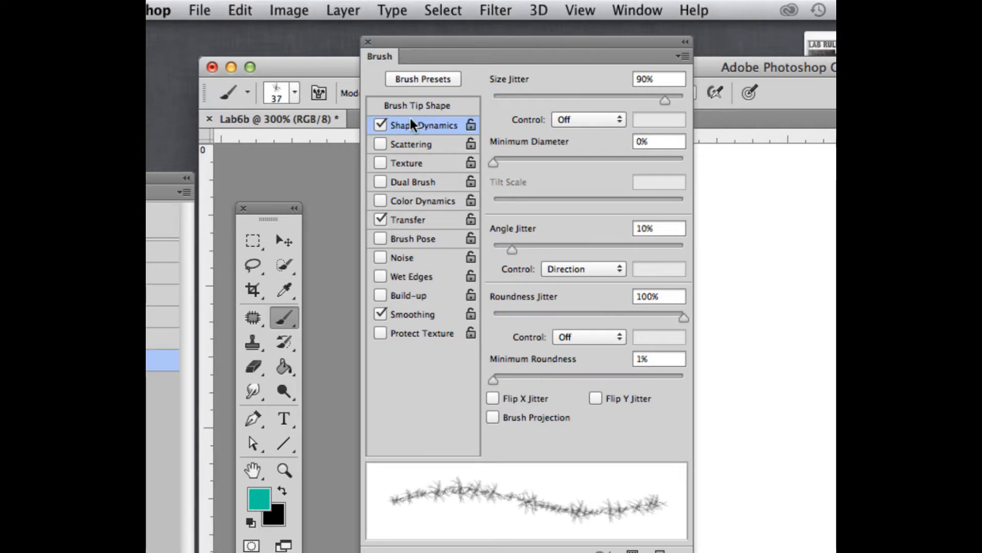
{"action": "left_click", "coordinate": [427, 142]}
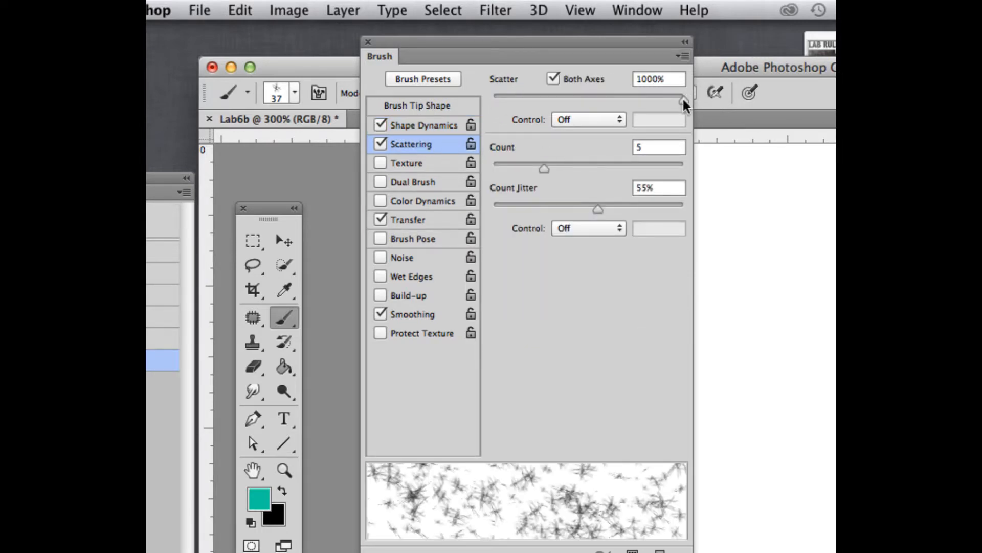
{"action": "mouse_move", "coordinate": [683, 96]}
{"action": "left_mouse_down"}
{"action": "mouse_move", "coordinate": [547, 102]}
{"action": "mouse_move", "coordinate": [605, 105]}
{"action": "mouse_move", "coordinate": [586, 105]}
{"action": "left_mouse_up"}
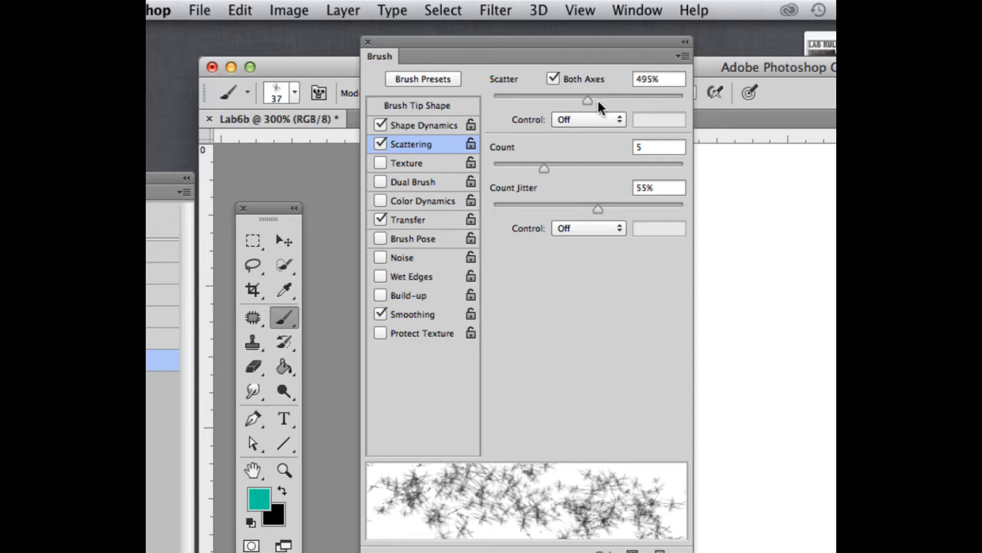
{"action": "mouse_move", "coordinate": [597, 101]}
{"action": "left_mouse_down"}
{"action": "mouse_move", "coordinate": [543, 101]}
{"action": "mouse_move", "coordinate": [586, 100]}
{"action": "left_mouse_up"}
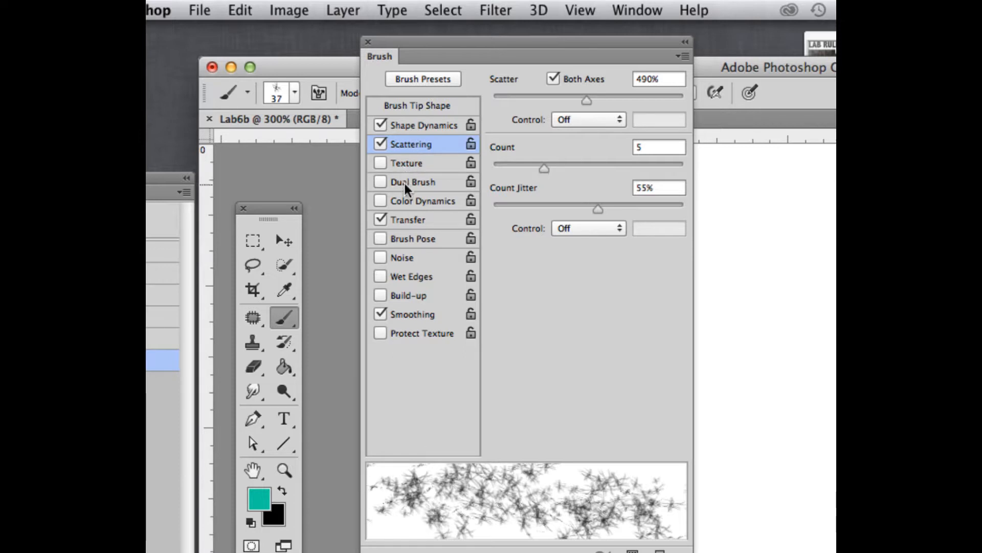
{"action": "left_click", "coordinate": [411, 201]}
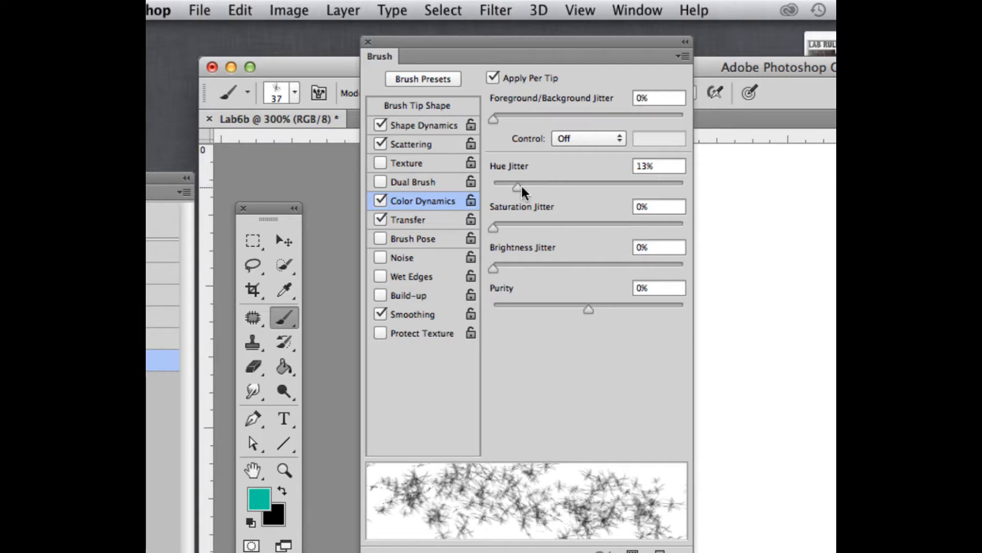
{"action": "left_click_drag", "start_coordinate": [522, 188], "coordinate": [531, 188]}
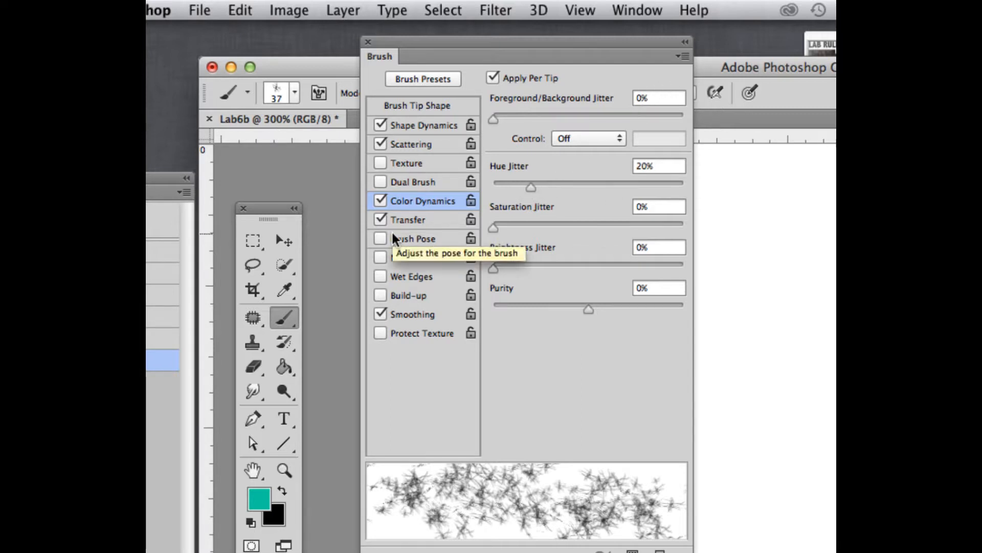
Step: Review the brush's Shape Dynamics, Color Dynamics and Scattering options, and move the brush settings to uncover the canvas
{"action": "left_click", "coordinate": [407, 140]}
{"action": "left_click", "coordinate": [411, 127]}
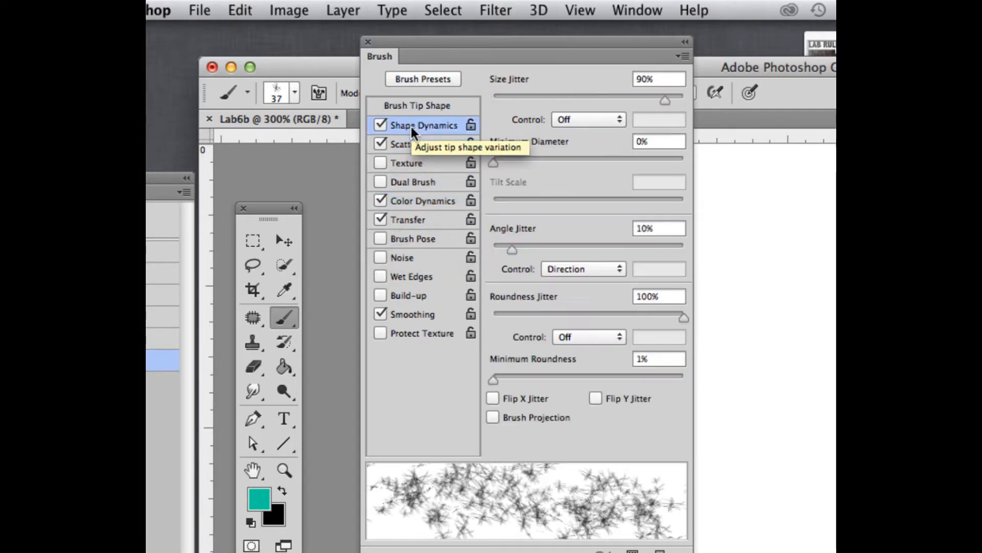
{"action": "left_click", "coordinate": [403, 198]}
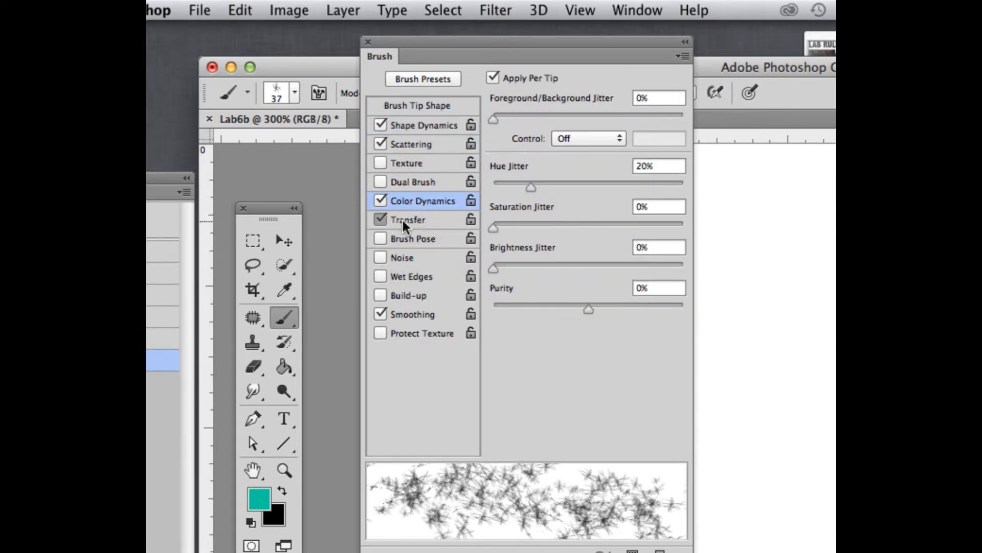
{"action": "left_click", "coordinate": [393, 143]}
{"action": "left_click_drag", "start_coordinate": [511, 41], "coordinate": [396, 26]}
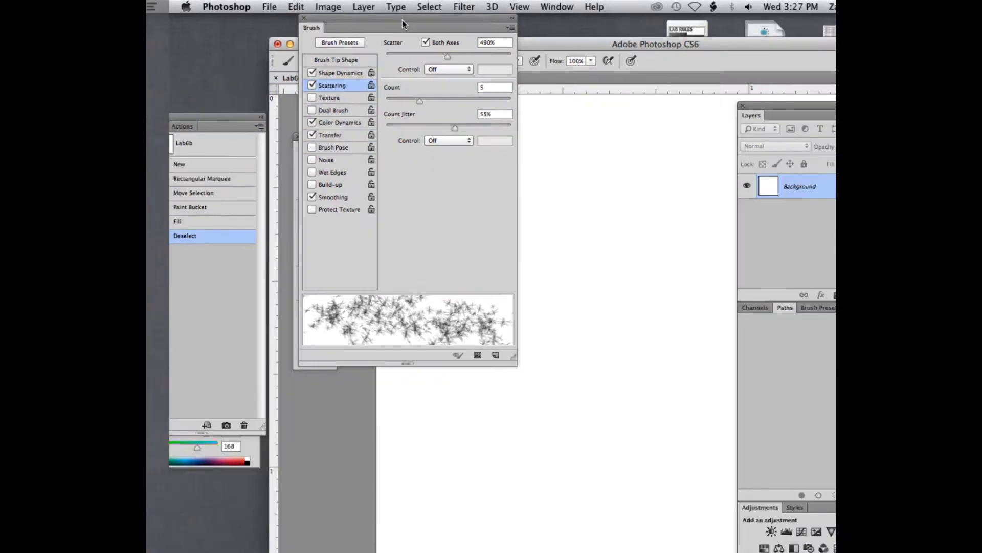
Step: Paint scattered brush strokes down the canvas, reduce the scatter to 252%, and paint more strokes over the lower area
{"action": "mouse_move", "coordinate": [606, 157]}
{"action": "left_mouse_down"}
{"action": "mouse_move", "coordinate": [585, 188]}
{"action": "mouse_move", "coordinate": [655, 254]}
{"action": "mouse_move", "coordinate": [609, 302]}
{"action": "left_mouse_up"}
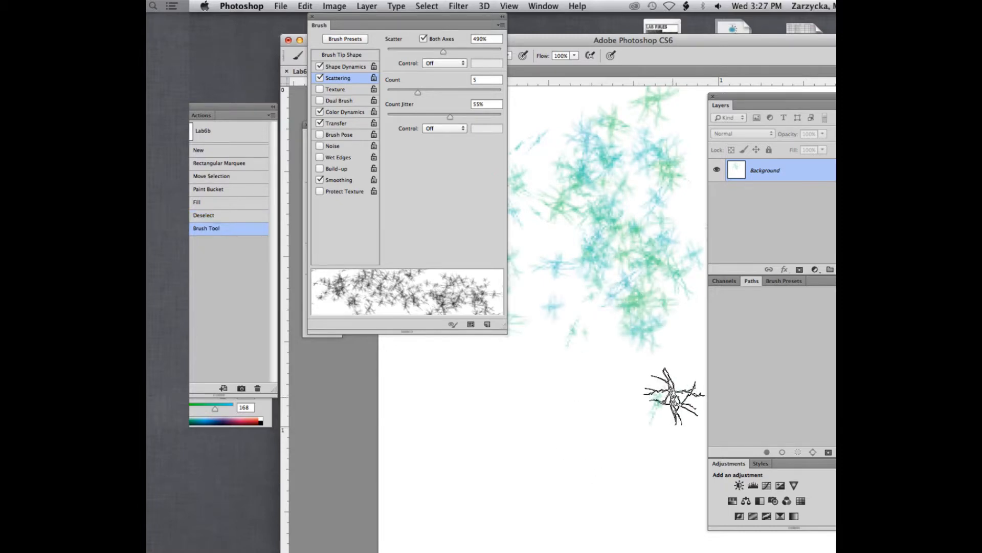
{"action": "left_click_drag", "start_coordinate": [674, 395], "coordinate": [599, 445]}
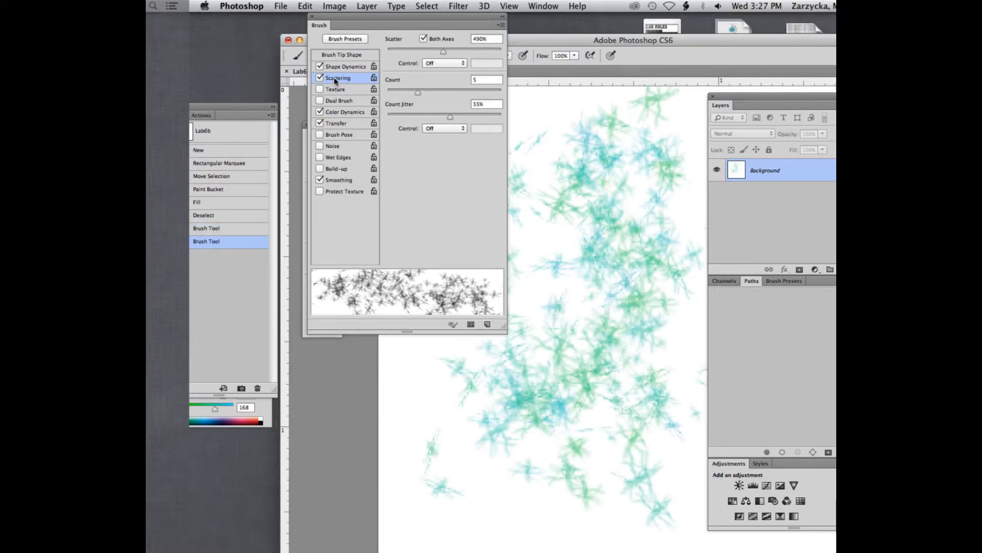
{"action": "left_click_drag", "start_coordinate": [443, 52], "coordinate": [416, 51]}
{"action": "mouse_move", "coordinate": [455, 500]}
{"action": "left_mouse_down"}
{"action": "mouse_move", "coordinate": [454, 439]}
{"action": "mouse_move", "coordinate": [561, 476]}
{"action": "left_mouse_up"}
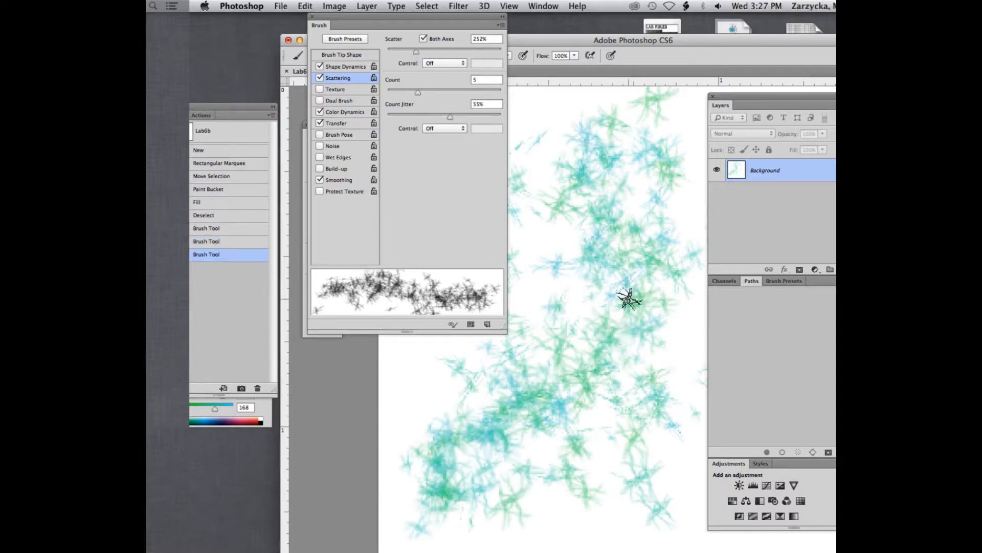
{"action": "mouse_move", "coordinate": [630, 300]}
{"action": "left_mouse_down"}
{"action": "mouse_move", "coordinate": [690, 416]}
{"action": "mouse_move", "coordinate": [583, 481]}
{"action": "left_mouse_up"}
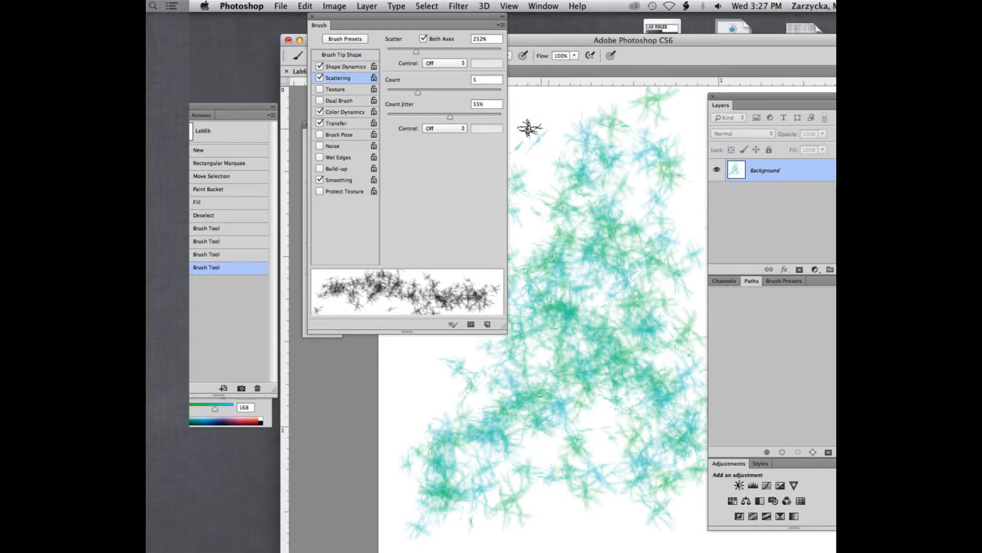
Step: Move the brush settings further off the canvas and paint more scattered strokes across its upper and middle areas
{"action": "mouse_move", "coordinate": [434, 18]}
{"action": "left_mouse_down"}
{"action": "mouse_move", "coordinate": [405, 35]}
{"action": "mouse_move", "coordinate": [365, 82]}
{"action": "left_mouse_up"}
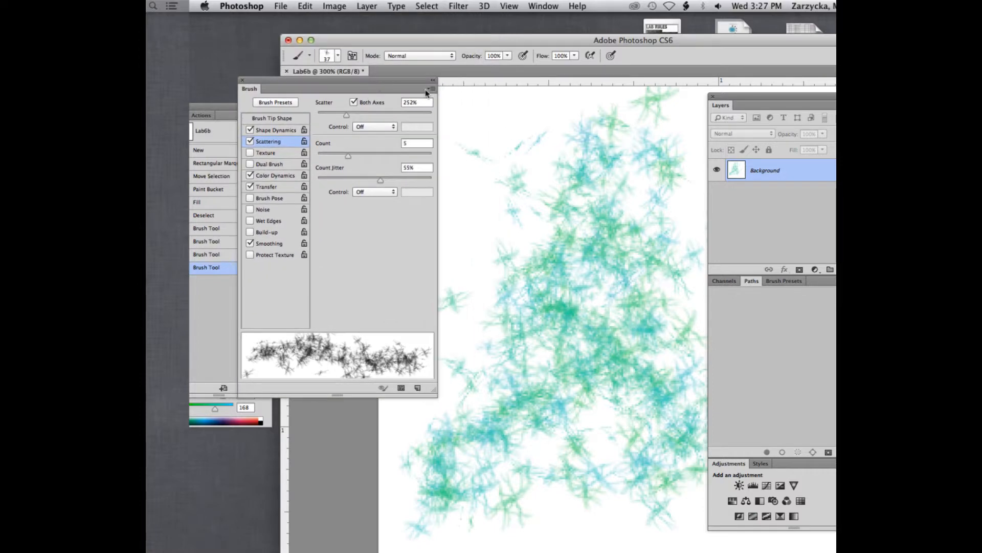
{"action": "mouse_move", "coordinate": [452, 105]}
{"action": "left_mouse_down"}
{"action": "mouse_move", "coordinate": [491, 294]}
{"action": "mouse_move", "coordinate": [461, 266]}
{"action": "left_mouse_up"}
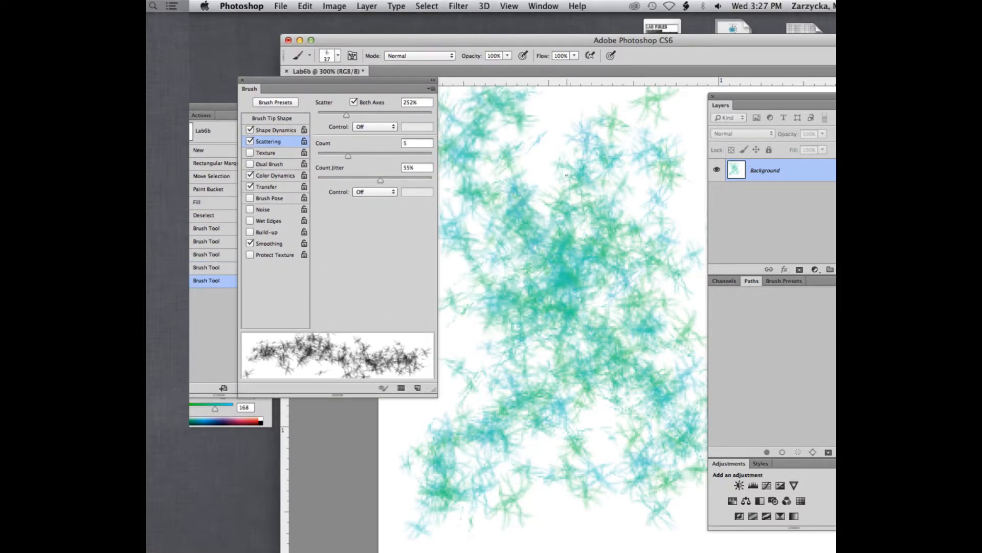
{"action": "mouse_move", "coordinate": [565, 175]}
{"action": "left_mouse_down"}
{"action": "mouse_move", "coordinate": [566, 401]}
{"action": "mouse_move", "coordinate": [702, 373]}
{"action": "mouse_move", "coordinate": [657, 414]}
{"action": "left_mouse_up"}
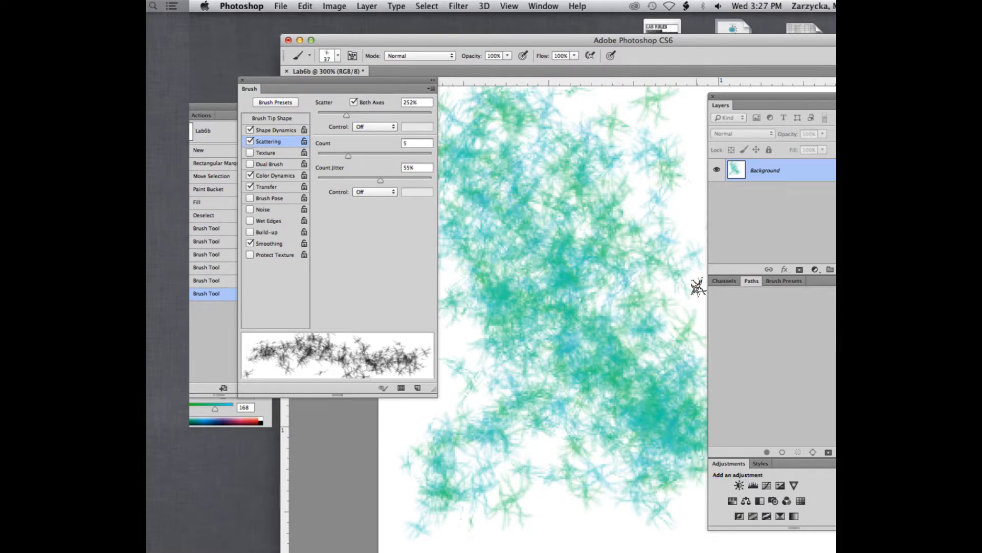
{"action": "mouse_move", "coordinate": [699, 287]}
{"action": "left_mouse_down"}
{"action": "mouse_move", "coordinate": [815, 247]}
{"action": "mouse_move", "coordinate": [607, 125]}
{"action": "mouse_move", "coordinate": [686, 306]}
{"action": "left_mouse_up"}
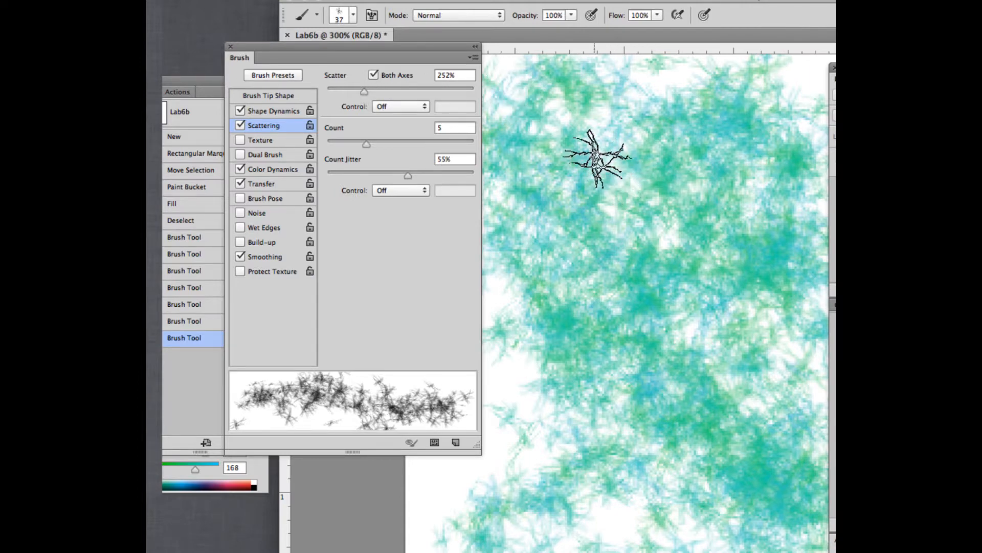
Step: Set the brush size to 94 px and paint larger scattered strokes diagonally across the canvas
{"action": "left_click", "coordinate": [353, 15]}
{"action": "left_click_drag", "start_coordinate": [351, 63], "coordinate": [369, 60]}
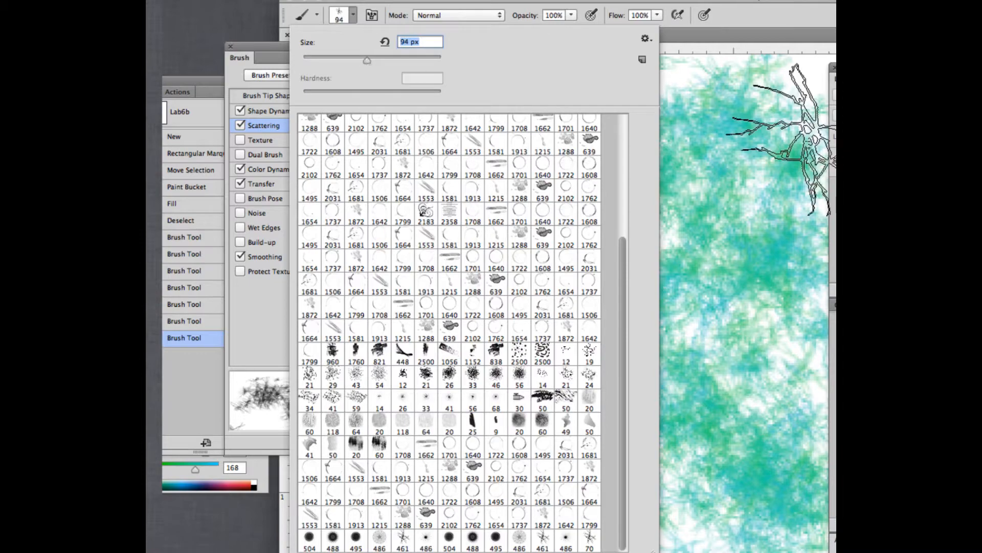
{"action": "left_click", "coordinate": [757, 121]}
{"action": "mouse_move", "coordinate": [735, 142]}
{"action": "left_mouse_down"}
{"action": "mouse_move", "coordinate": [620, 198]}
{"action": "mouse_move", "coordinate": [640, 255]}
{"action": "left_mouse_up"}
{"action": "left_click_drag", "start_coordinate": [685, 403], "coordinate": [573, 450]}
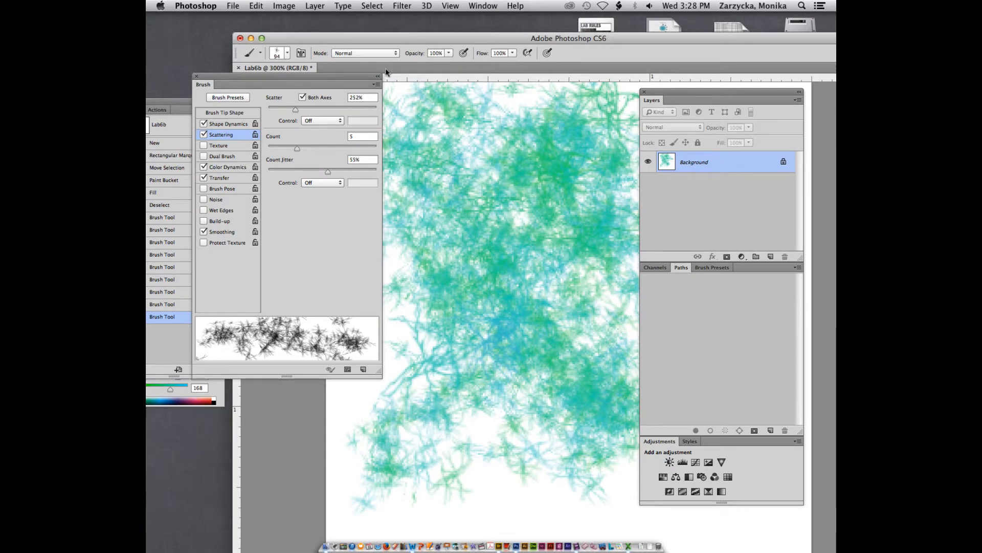
Step: Set the foreground color to pink (cf76a6) and the background color to yellow (e5f12d)
{"action": "left_click_drag", "start_coordinate": [278, 85], "coordinate": [402, 99]}
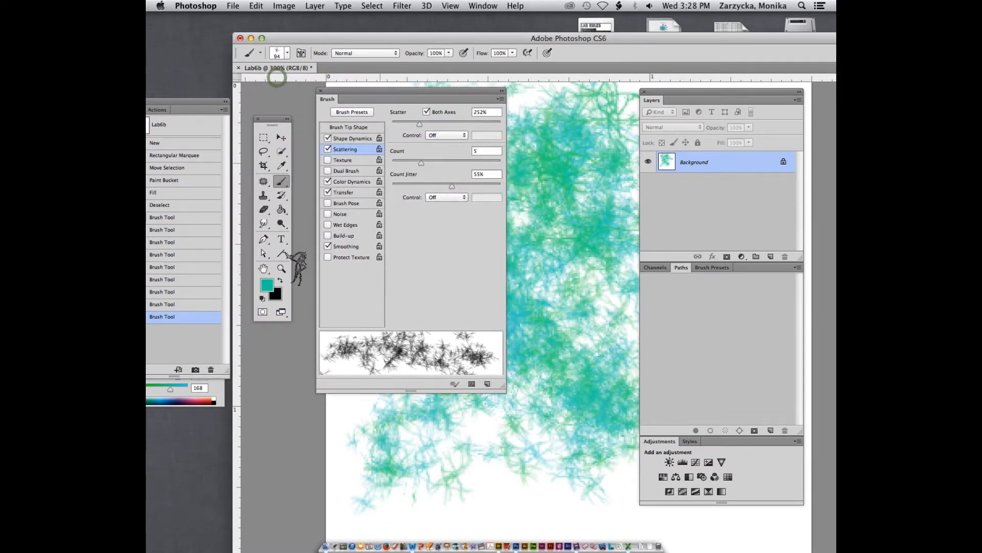
{"action": "left_click", "coordinate": [267, 284]}
{"action": "left_click", "coordinate": [567, 183]}
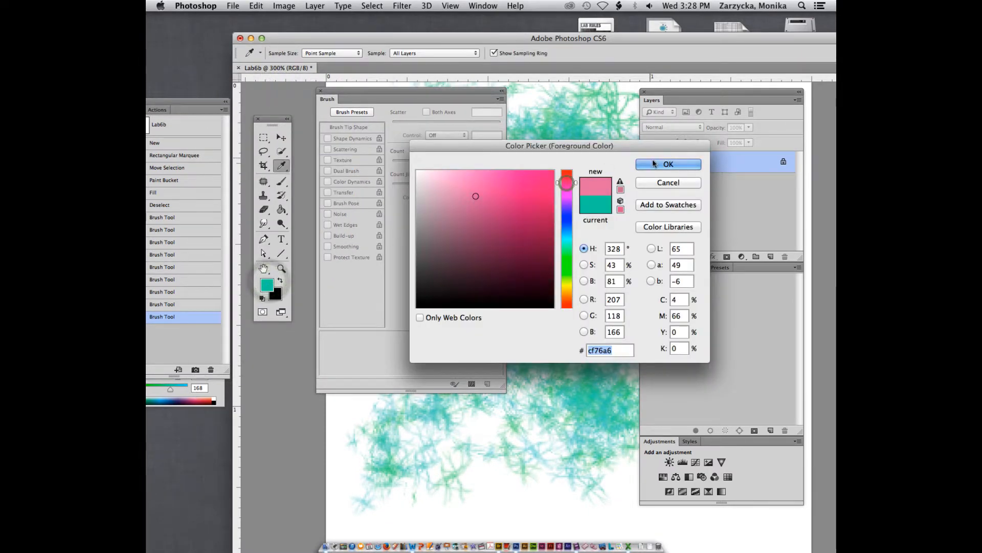
{"action": "key", "text": "Return"}
{"action": "left_click", "coordinate": [275, 294]}
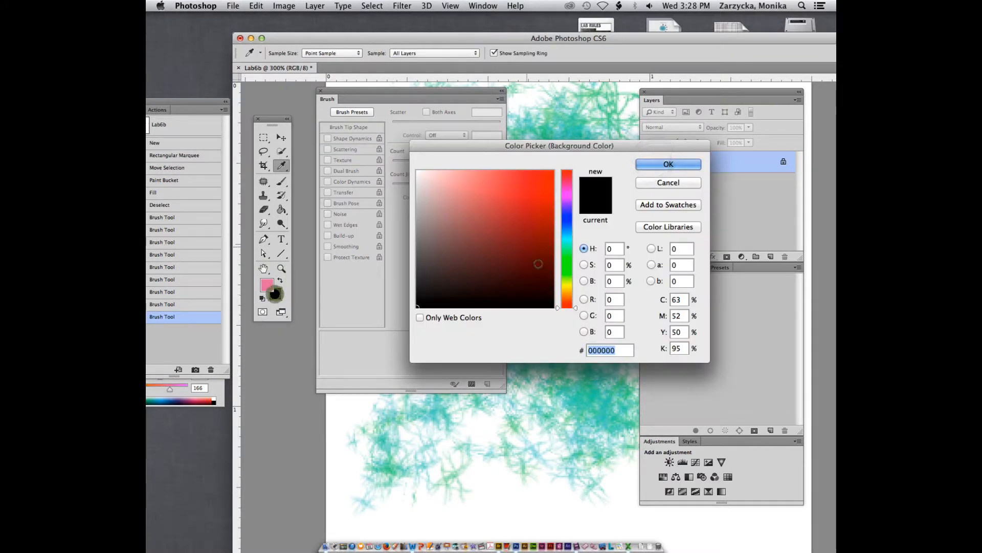
{"action": "left_click", "coordinate": [567, 284]}
{"action": "left_click", "coordinate": [528, 178]}
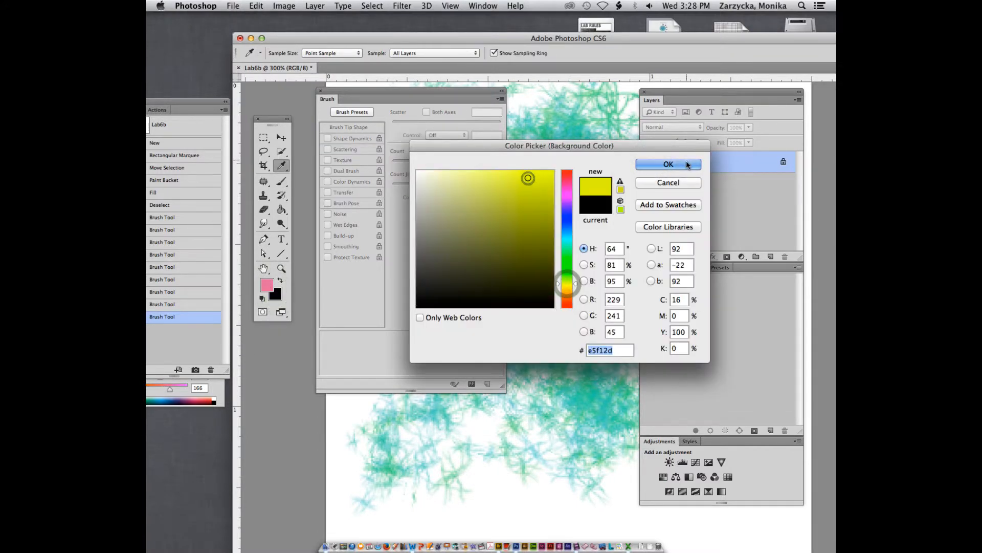
{"action": "left_click", "coordinate": [685, 163]}
Step: Paint pink scattered strokes over the green ones across the canvas
{"action": "mouse_move", "coordinate": [547, 179]}
{"action": "left_mouse_down"}
{"action": "mouse_move", "coordinate": [614, 351]}
{"action": "mouse_move", "coordinate": [439, 471]}
{"action": "mouse_move", "coordinate": [447, 469]}
{"action": "left_mouse_up"}
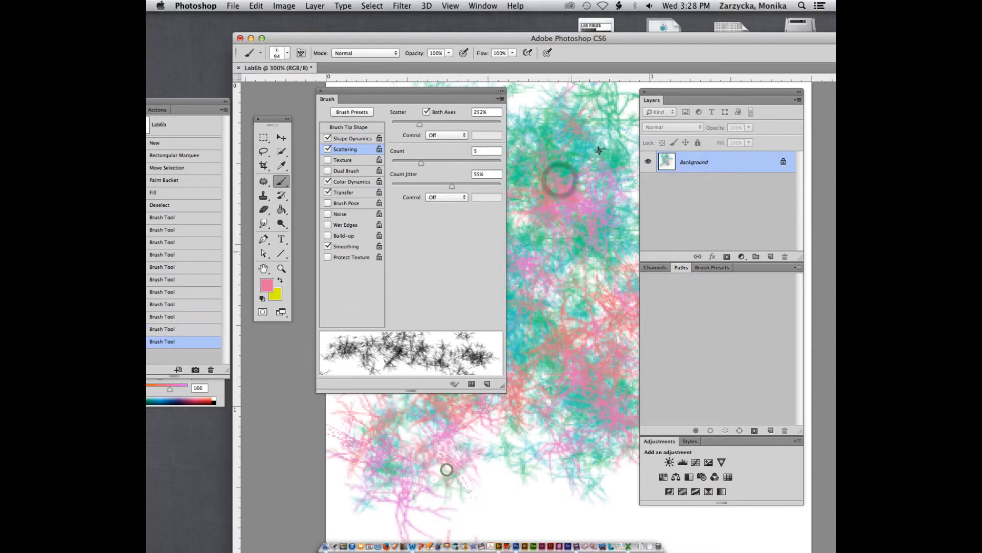
{"action": "mouse_move", "coordinate": [417, 101]}
{"action": "left_mouse_down"}
{"action": "mouse_move", "coordinate": [295, 195]}
{"action": "mouse_move", "coordinate": [478, 128]}
{"action": "left_mouse_up"}
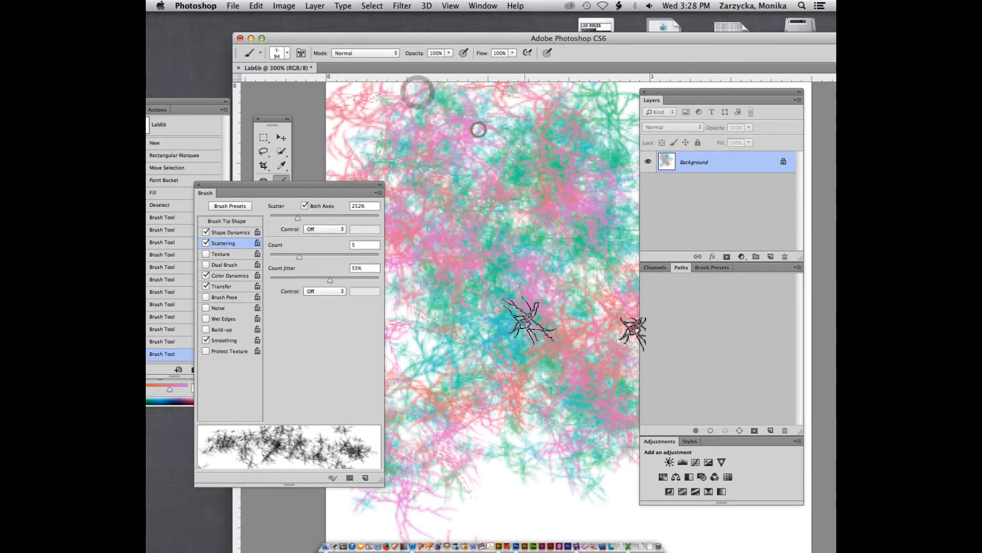
{"action": "mouse_move", "coordinate": [470, 317]}
{"action": "left_mouse_down"}
{"action": "mouse_move", "coordinate": [592, 383]}
{"action": "mouse_move", "coordinate": [511, 404]}
{"action": "mouse_move", "coordinate": [579, 286]}
{"action": "mouse_move", "coordinate": [581, 230]}
{"action": "left_mouse_up"}
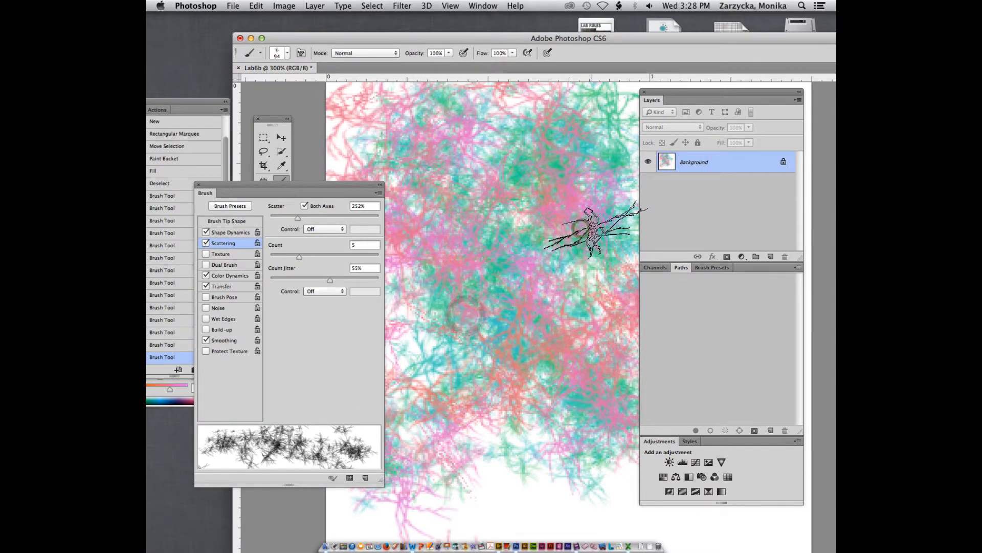
Step: Close the brush settings, and hide and redisplay all the floating panels
{"action": "left_click_drag", "start_coordinate": [246, 185], "coordinate": [337, 174]}
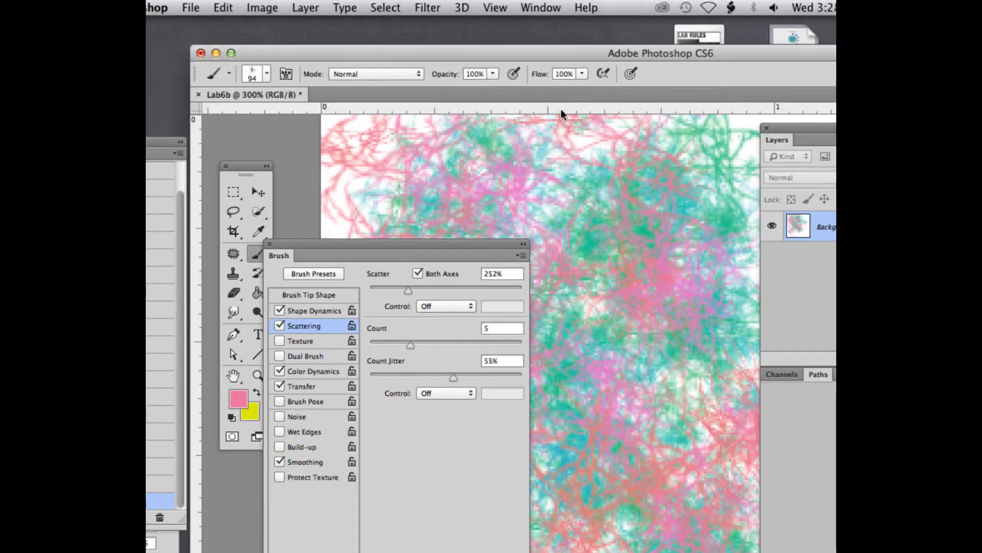
{"action": "left_click", "coordinate": [269, 243]}
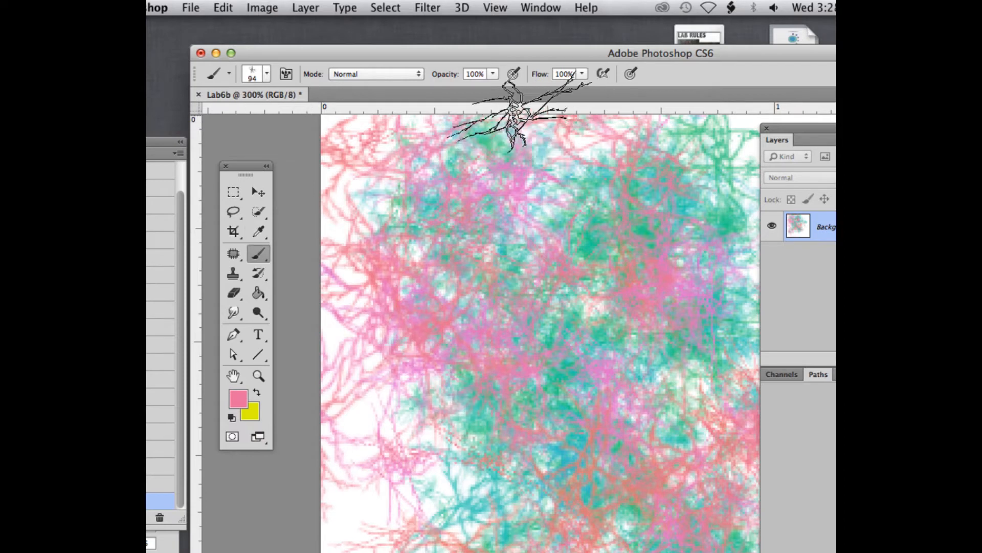
{"action": "key", "text": "Tab"}
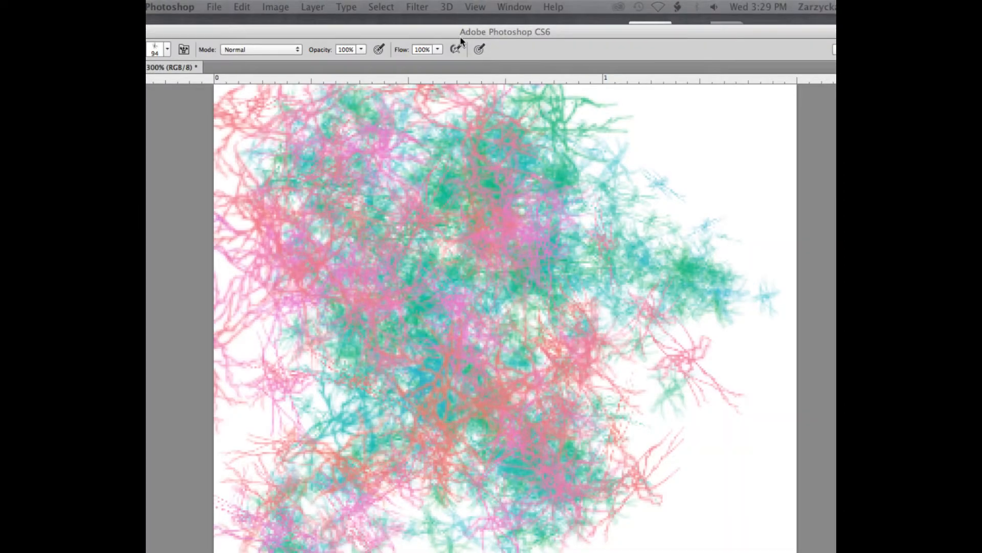
{"action": "key", "text": "Tab"}
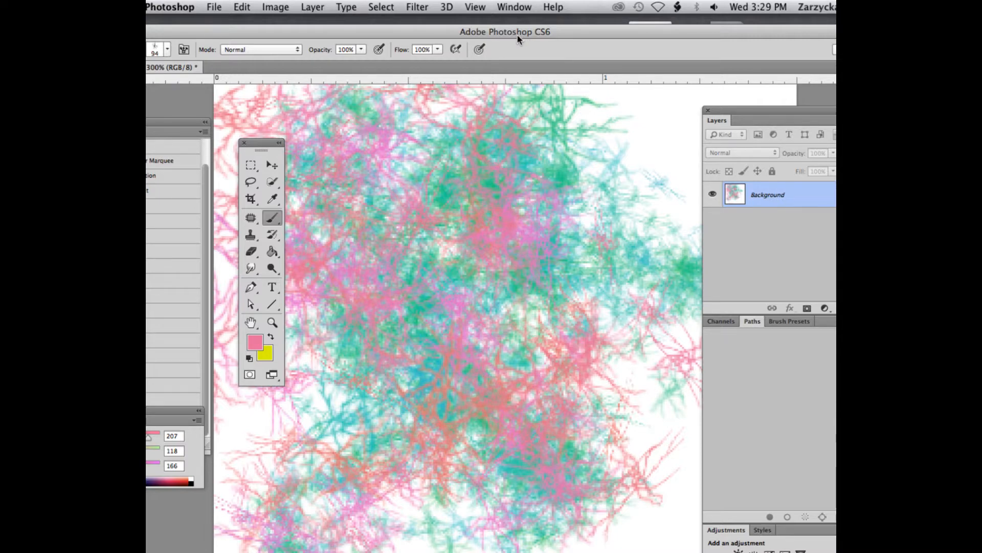
Step: Select the entire canvas and fill it with White in Normal mode at 100% opacity
{"action": "left_click", "coordinate": [381, 7]}
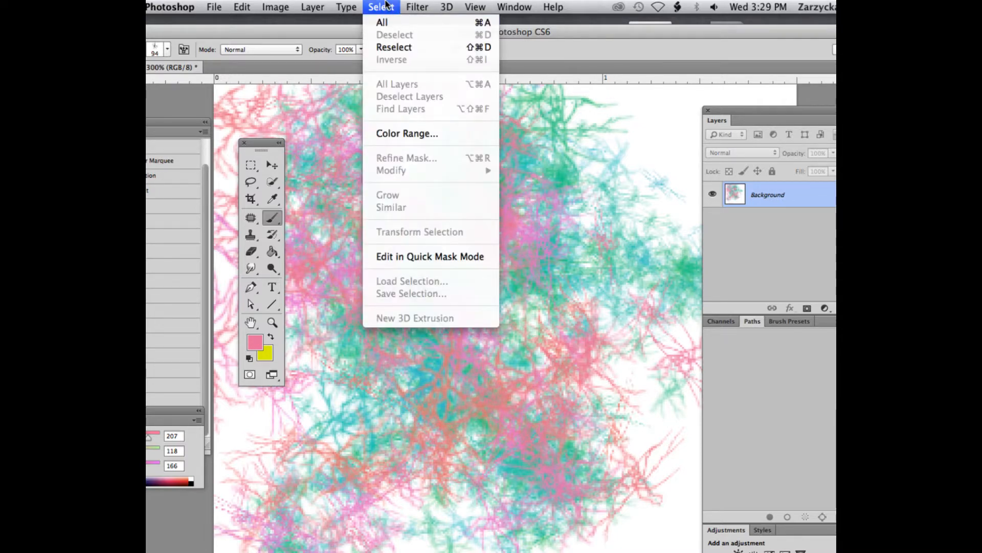
{"action": "left_click", "coordinate": [385, 5]}
{"action": "key", "text": "super+a"}
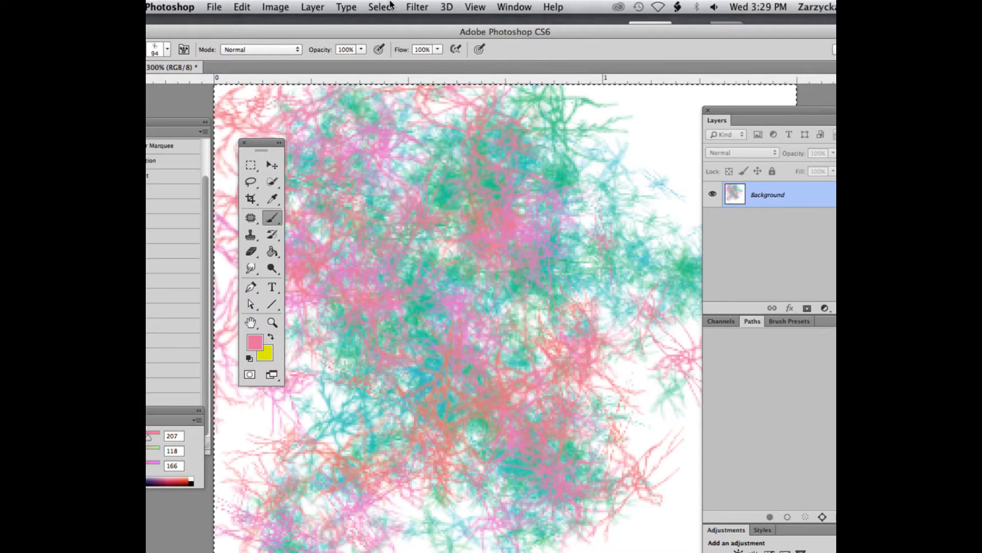
{"action": "key", "text": "shift+BackSpace"}
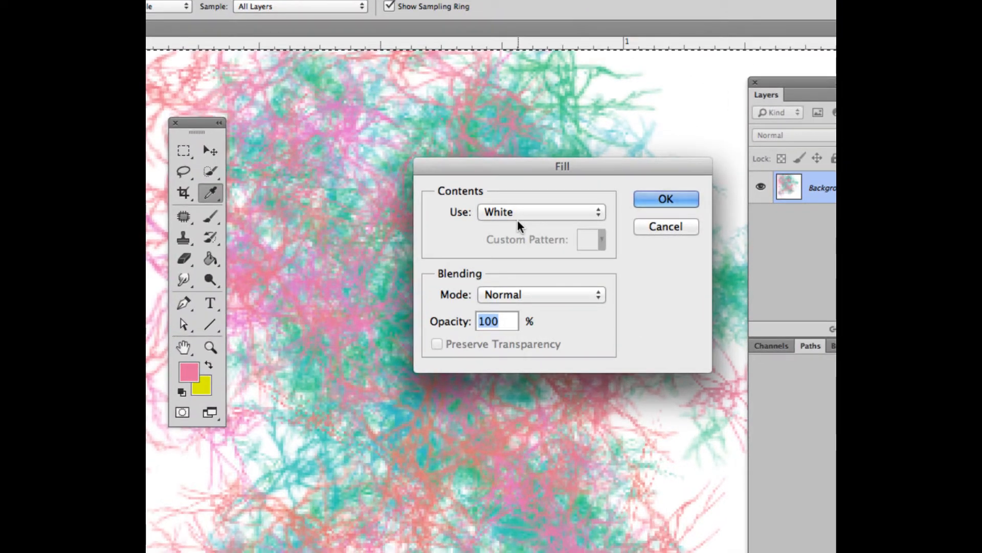
{"action": "left_click", "coordinate": [638, 198]}
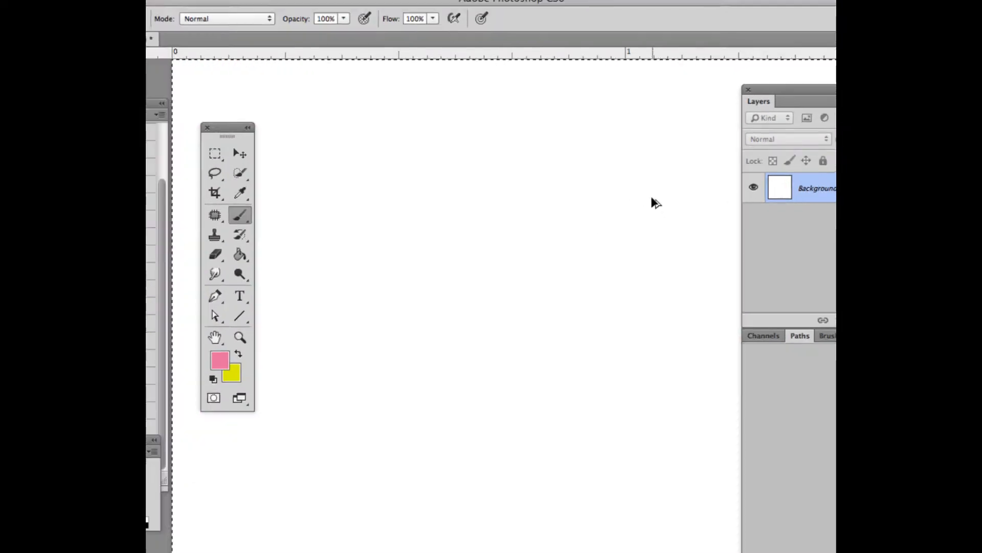
{"action": "mouse_move", "coordinate": [656, 203]}
{"action": "left_mouse_down"}
{"action": "mouse_move", "coordinate": [588, 212]}
{"action": "mouse_move", "coordinate": [727, 164]}
{"action": "left_mouse_up"}
{"action": "left_click_drag", "start_coordinate": [588, 221], "coordinate": [702, 176]}
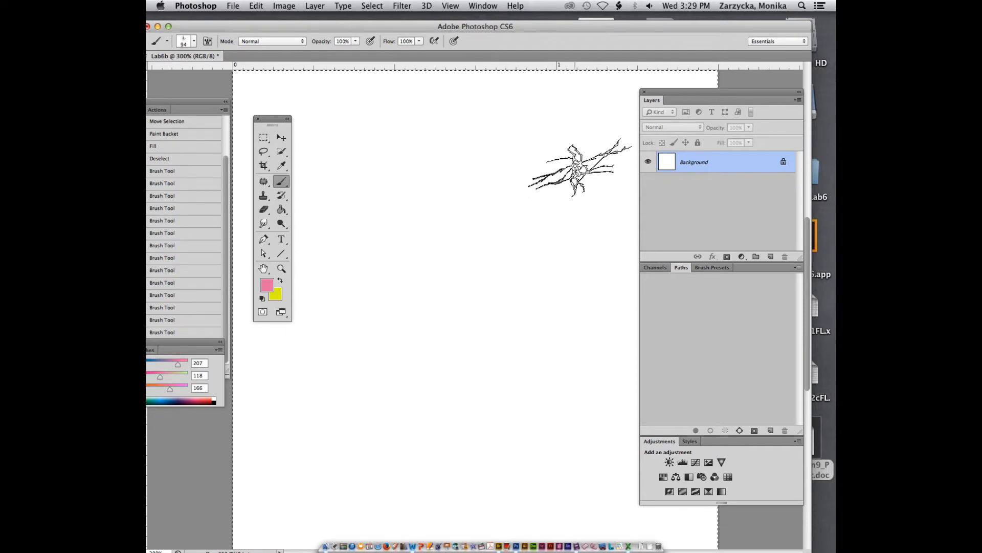
{"action": "key", "text": "super+Up"}
{"action": "key", "text": "super+Left"}
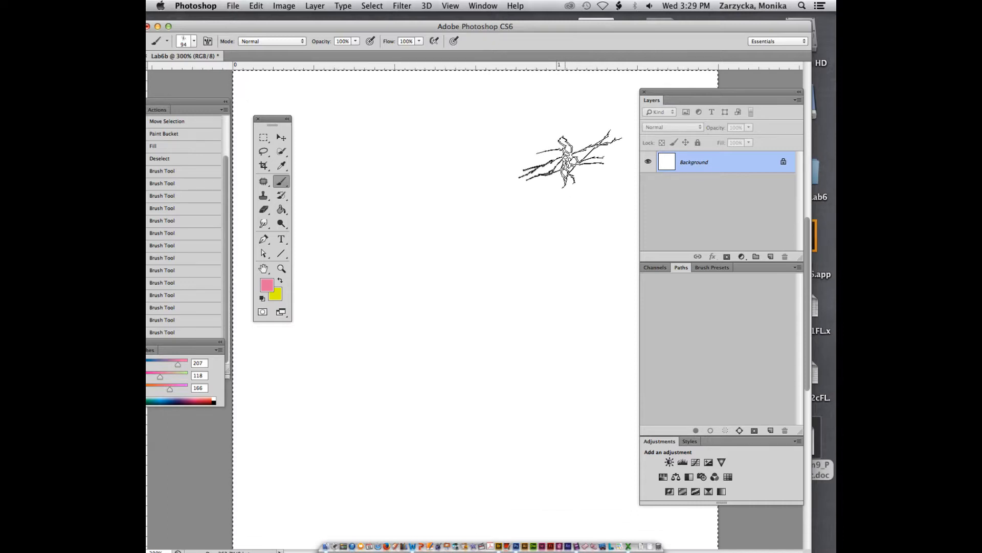
{"action": "key", "text": "super+shift+Up"}
{"action": "key", "text": "super+shift+Up"}
{"action": "key", "text": "super+shift+Up"}
{"action": "key", "text": "super+shift+Up"}
{"action": "key", "text": "super+shift+Up"}
{"action": "key", "text": "super+shift+Up"}
{"action": "key", "text": "super+shift+Left"}
{"action": "key", "text": "super+shift+Left"}
{"action": "key", "text": "super+shift+Left"}
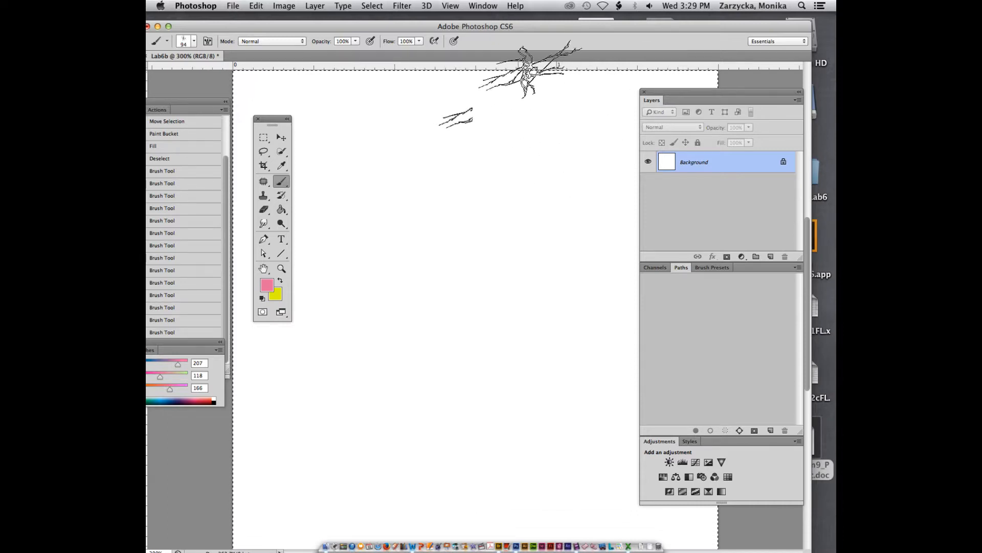
{"action": "key", "text": "super+shift+Down"}
{"action": "key", "text": "super+shift+Down"}
{"action": "key", "text": "super+shift+Down"}
{"action": "key", "text": "super+shift+Down"}
{"action": "key", "text": "super+shift+Left"}
{"action": "key", "text": "super+shift+Left"}
{"action": "key", "text": "super+shift+Left"}
{"action": "key", "text": "super+shift+Left"}
{"action": "key", "text": "super+shift+Up"}
{"action": "key", "text": "super+shift+Up"}
{"action": "key", "text": "super+shift+Up"}
{"action": "key", "text": "super+shift+Right"}
{"action": "key", "text": "super+shift+Right"}
{"action": "key", "text": "super+shift+Down"}
{"action": "key", "text": "super+shift+Right"}
{"action": "key", "text": "super+shift+Right"}
{"action": "key", "text": "super+shift+Right"}
{"action": "key", "text": "super+shift+Right"}
{"action": "key", "text": "super+shift+Right"}
{"action": "key", "text": "super+shift+Right"}
{"action": "key", "text": "super+shift+Down"}
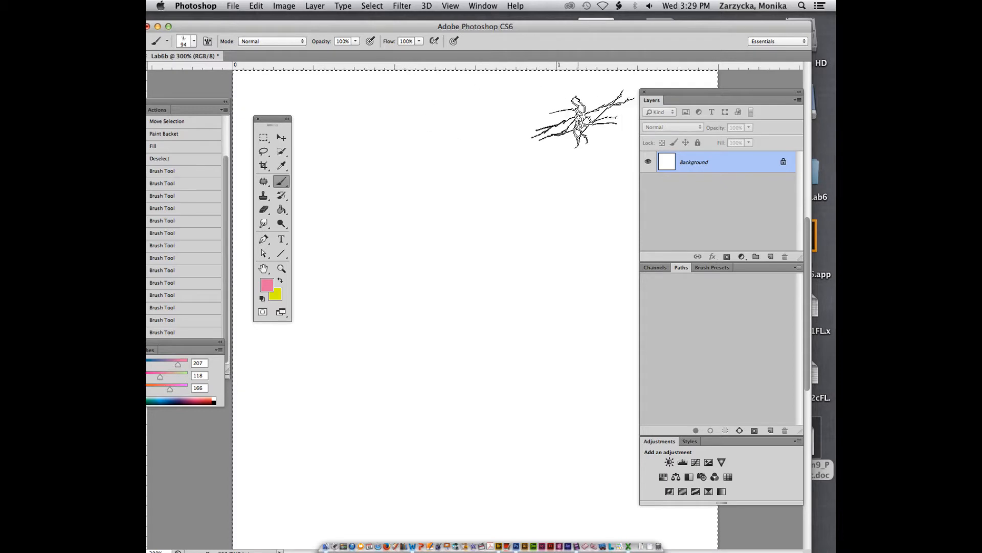
Step: Deselect the canvas and reset the foreground and background colors to the default black and white
{"action": "key", "text": "super+a"}
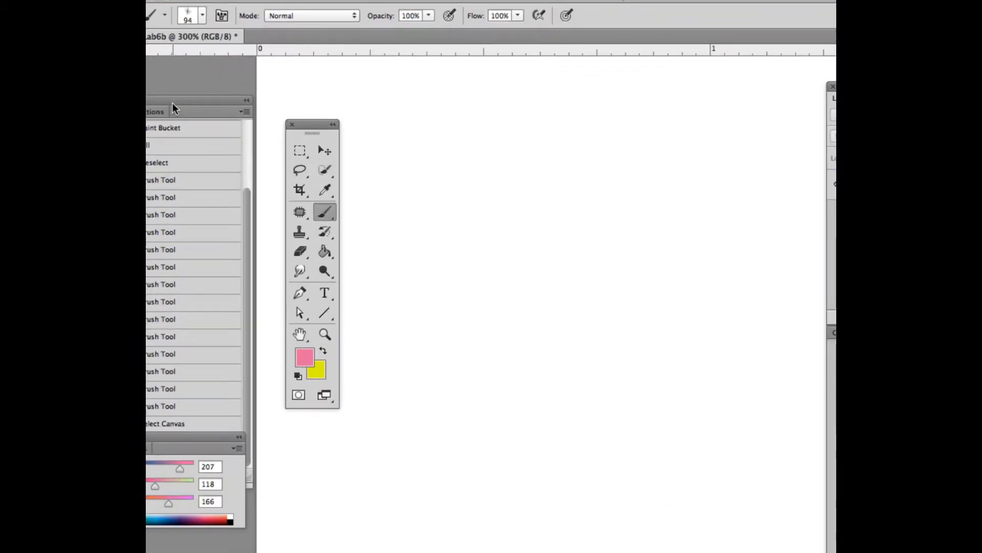
{"action": "left_click", "coordinate": [298, 376]}
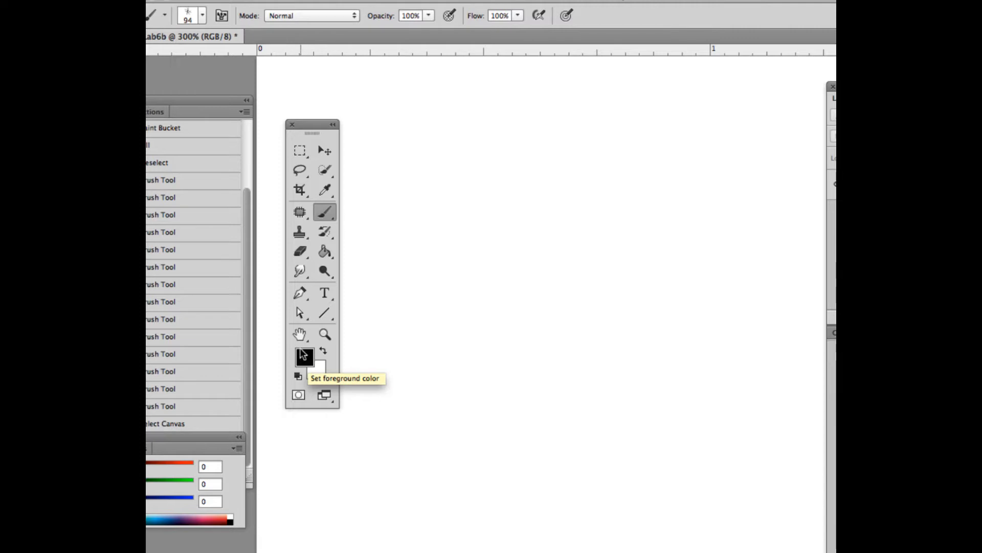
Step: Activate the Custom Shape tool and display the full collection of preset shapes
{"action": "left_click", "coordinate": [325, 314]}
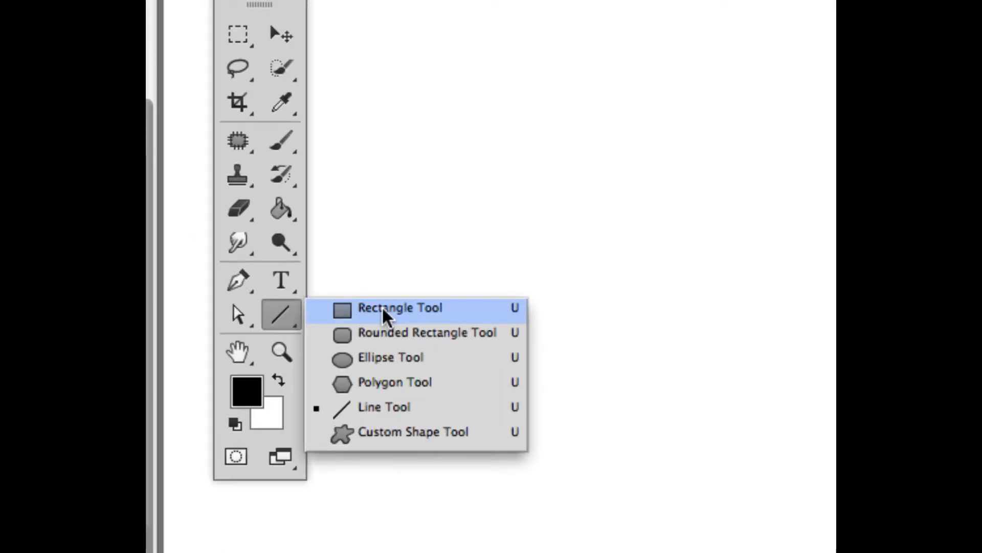
{"action": "left_click", "coordinate": [384, 438]}
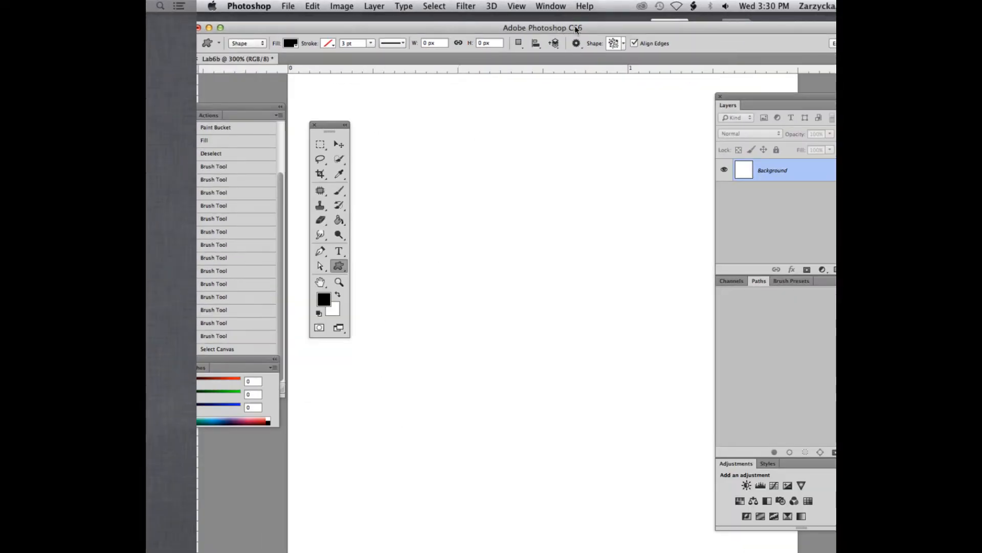
{"action": "double_click", "coordinate": [575, 29]}
{"action": "left_click", "coordinate": [573, 51]}
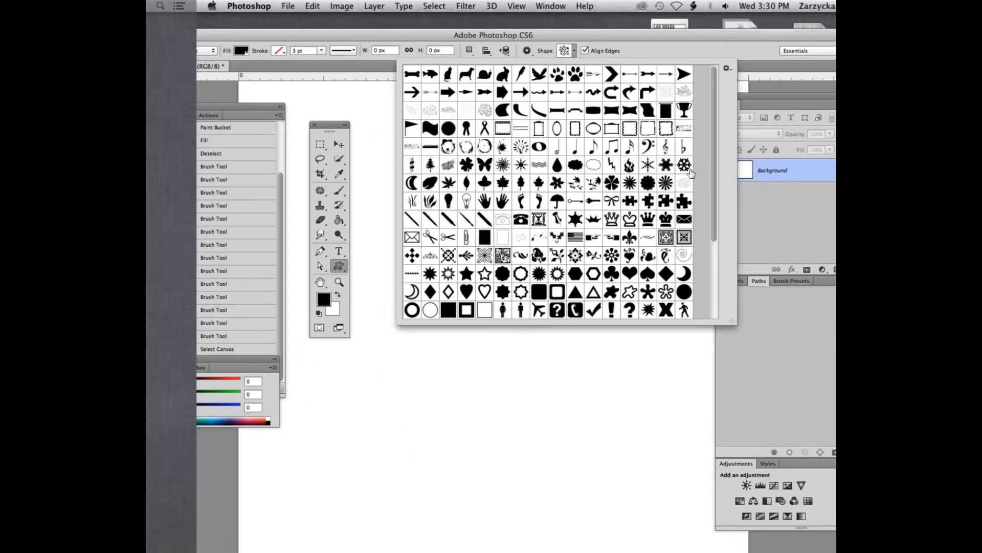
{"action": "left_click_drag", "start_coordinate": [716, 128], "coordinate": [695, 65]}
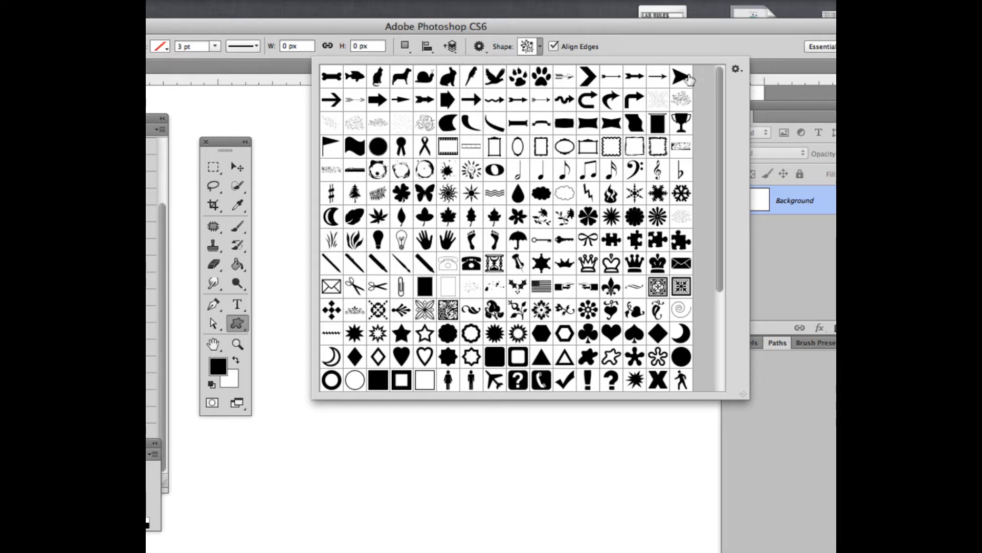
Step: Replace the current custom shapes with the All set, without saving changes to the existing shapes
{"action": "left_click", "coordinate": [736, 70]}
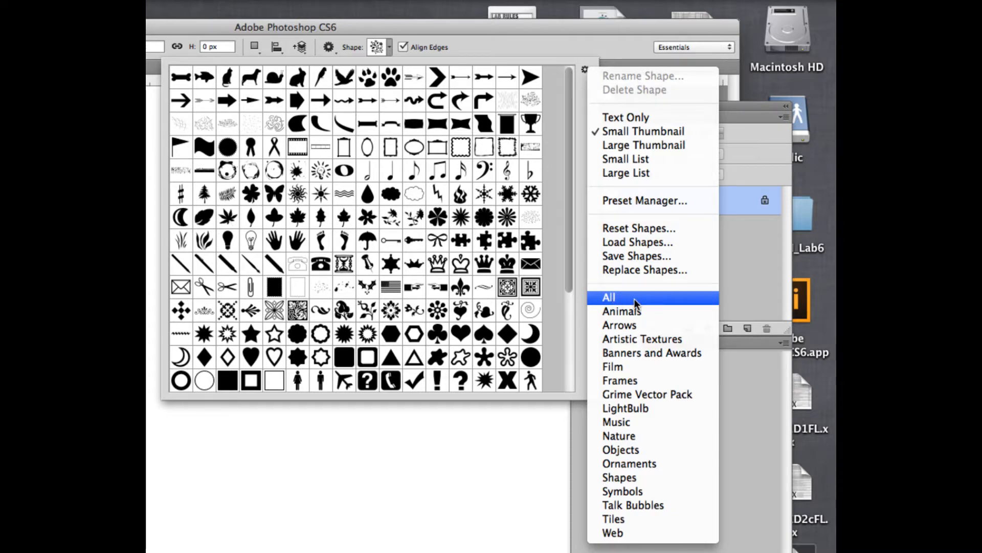
{"action": "left_click", "coordinate": [635, 299]}
{"action": "left_click_drag", "start_coordinate": [419, 161], "coordinate": [505, 174]}
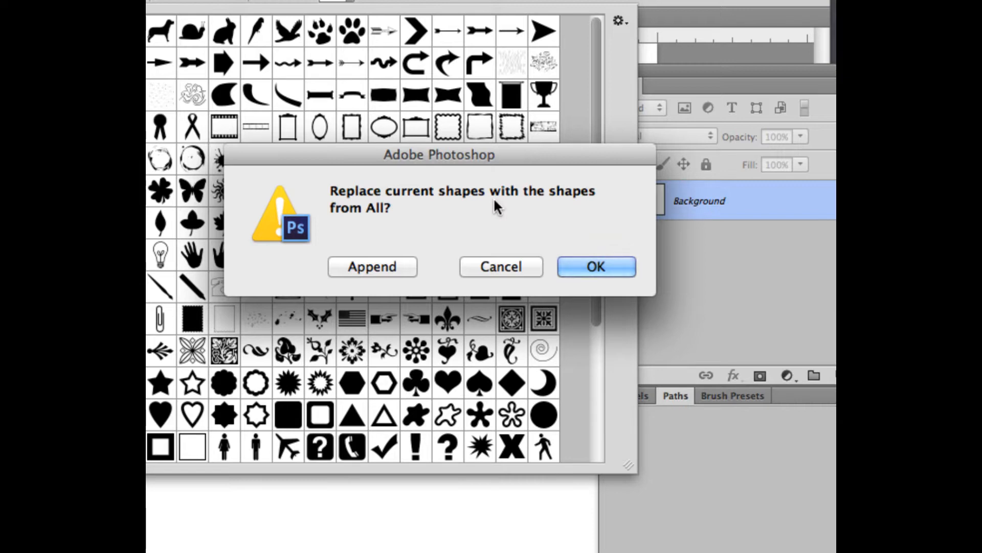
{"action": "left_click", "coordinate": [574, 263]}
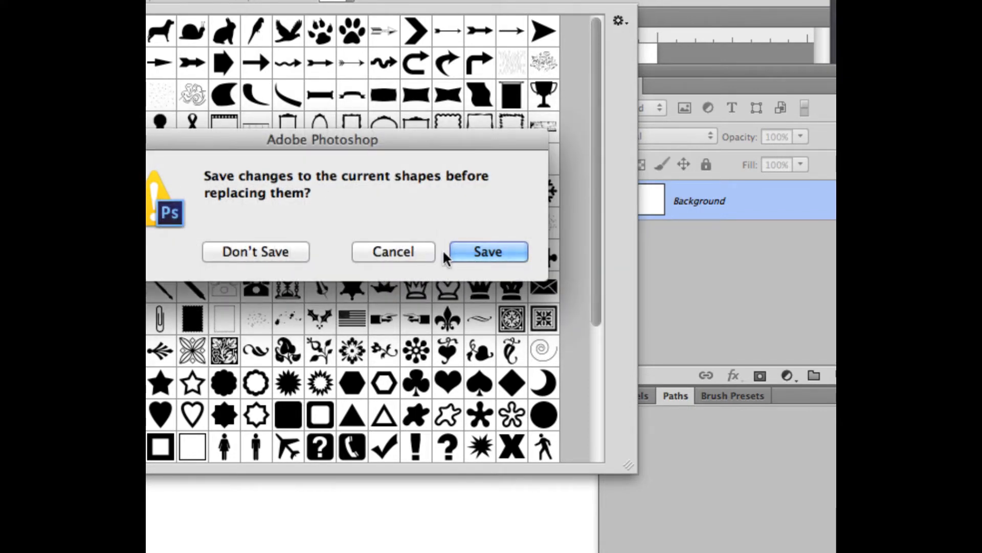
{"action": "left_click", "coordinate": [265, 253]}
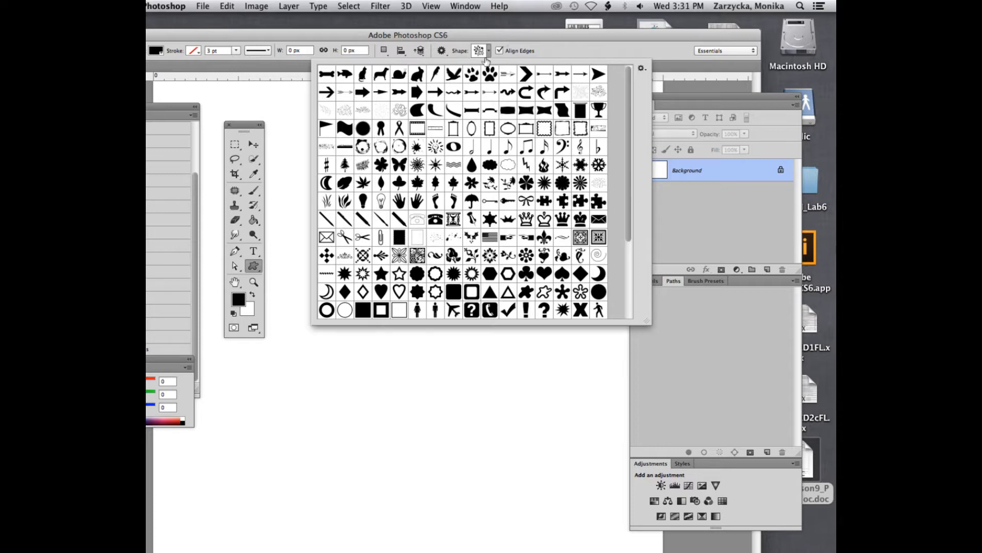
Step: Choose the round eight-petal flower ornament and draw it about 59 by 57 px in the canvas's upper-left area
{"action": "left_click", "coordinate": [562, 183]}
{"action": "scroll", "coordinate": [541, 207], "scroll_direction": "down", "scroll_amount": 5}
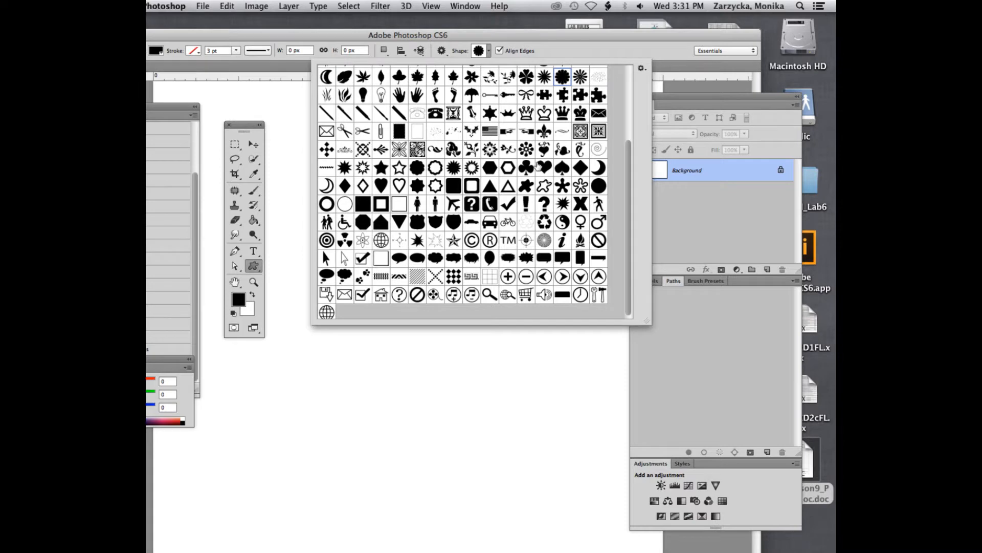
{"action": "left_click", "coordinate": [526, 150]}
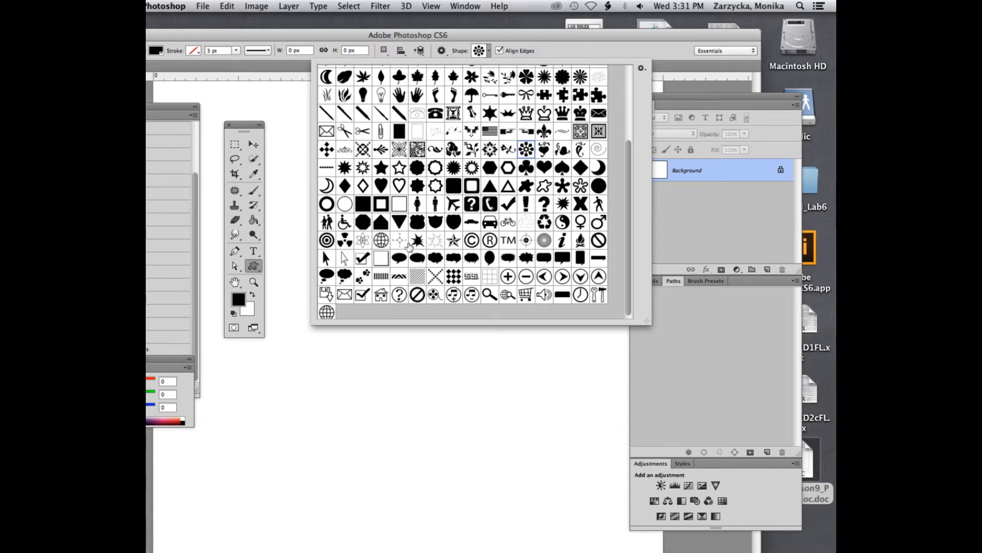
{"action": "double_click", "coordinate": [273, 38]}
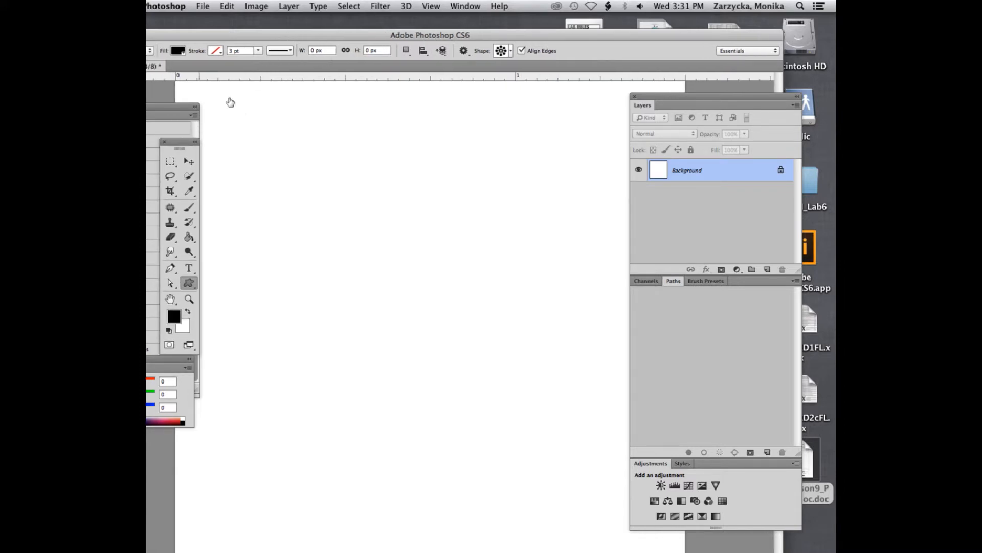
{"action": "left_click_drag", "start_coordinate": [311, 135], "coordinate": [411, 228]}
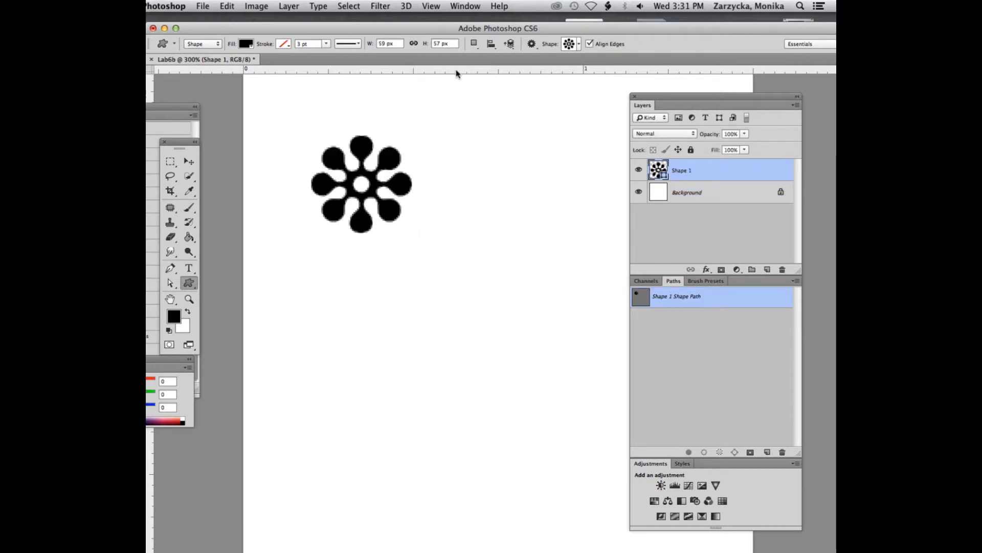
Step: Draw six more flower shapes, about 25 to 50 px wide, scattered across the canvas at varied sizes and proportions
{"action": "left_click_drag", "start_coordinate": [454, 29], "coordinate": [371, 23]}
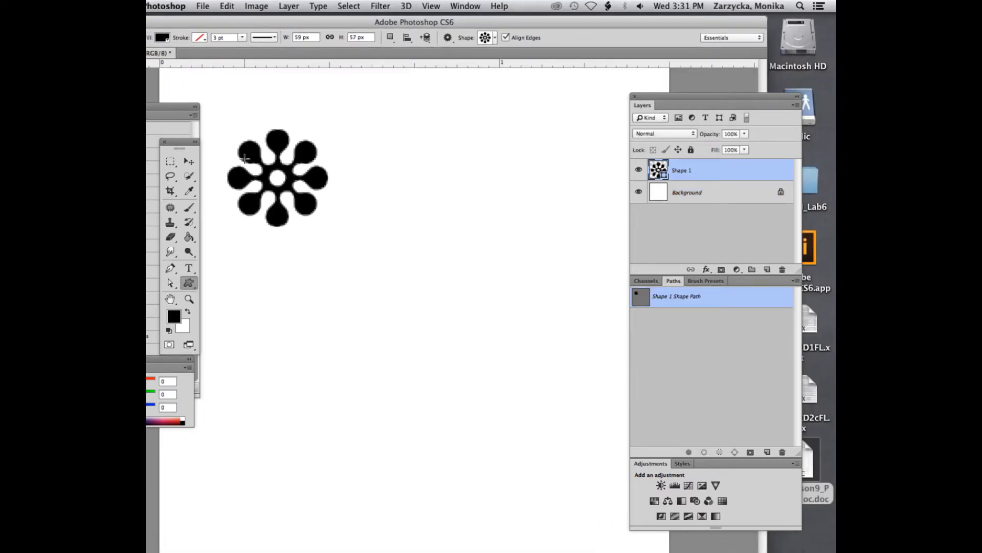
{"action": "key", "text": "super+minus"}
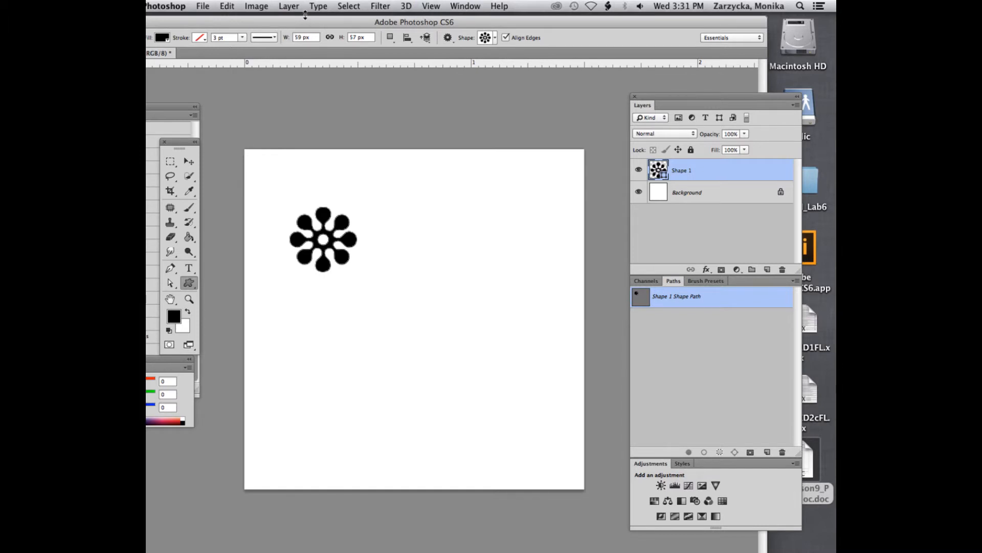
{"action": "left_click_drag", "start_coordinate": [475, 198], "coordinate": [525, 246]}
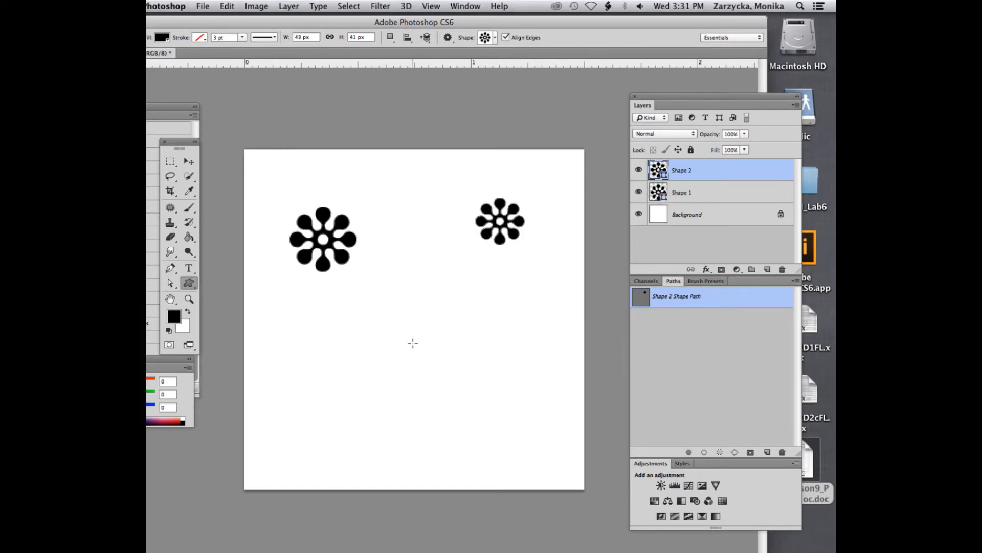
{"action": "left_click_drag", "start_coordinate": [417, 356], "coordinate": [468, 401]}
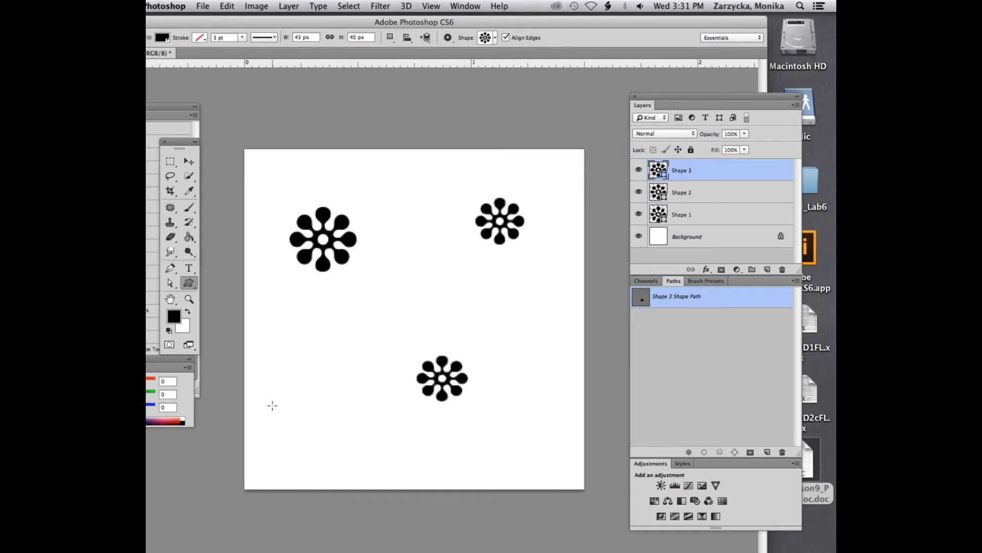
{"action": "left_click_drag", "start_coordinate": [275, 392], "coordinate": [319, 438]}
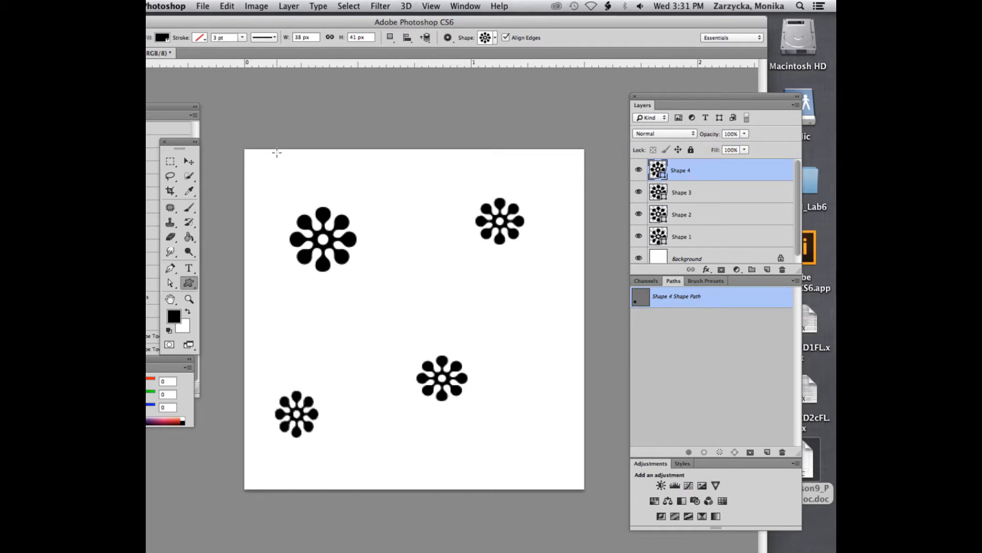
{"action": "left_click_drag", "start_coordinate": [403, 266], "coordinate": [452, 317]}
{"action": "left_click_drag", "start_coordinate": [294, 318], "coordinate": [344, 355]}
{"action": "left_click_drag", "start_coordinate": [531, 332], "coordinate": [558, 354]}
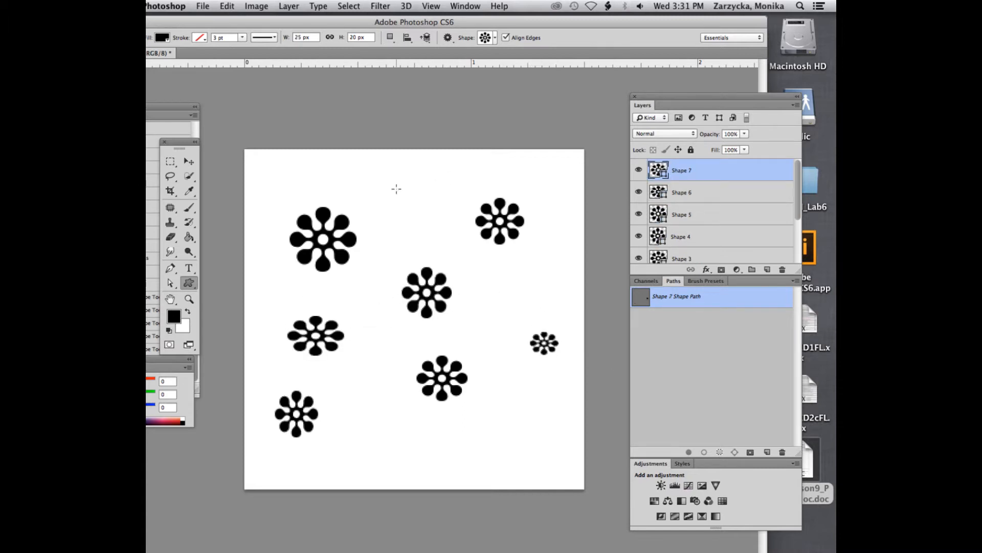
Step: Add five small flowers, about 10 to 20 px wide, in the open areas near the canvas's top and bottom edges
{"action": "left_click_drag", "start_coordinate": [405, 182], "coordinate": [420, 200]}
{"action": "left_click_drag", "start_coordinate": [509, 440], "coordinate": [531, 459]}
{"action": "left_click_drag", "start_coordinate": [397, 448], "coordinate": [407, 460]}
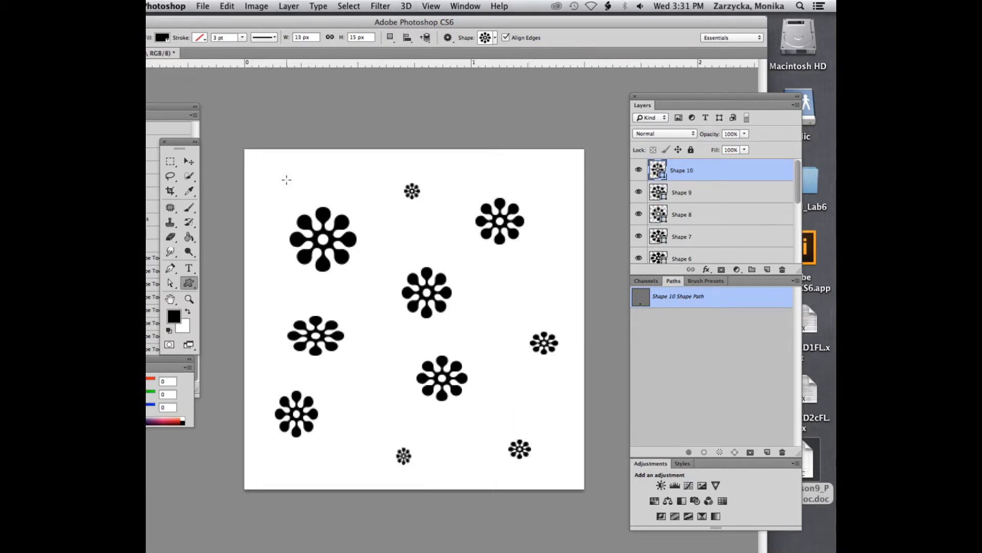
{"action": "left_click_drag", "start_coordinate": [270, 170], "coordinate": [282, 183]}
{"action": "left_click_drag", "start_coordinate": [562, 168], "coordinate": [571, 180]}
{"action": "left_click_drag", "start_coordinate": [511, 277], "coordinate": [543, 298]}
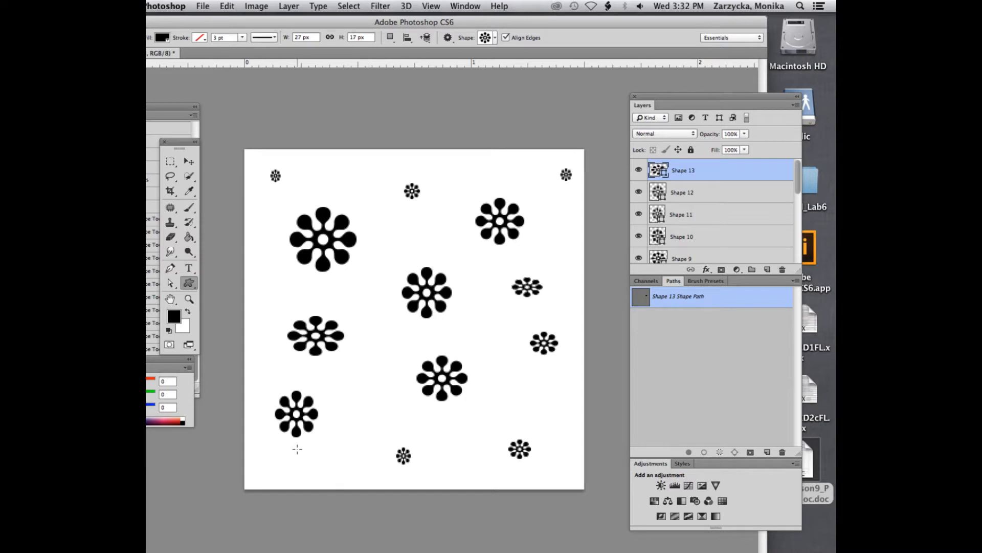
{"action": "key", "text": "super+z"}
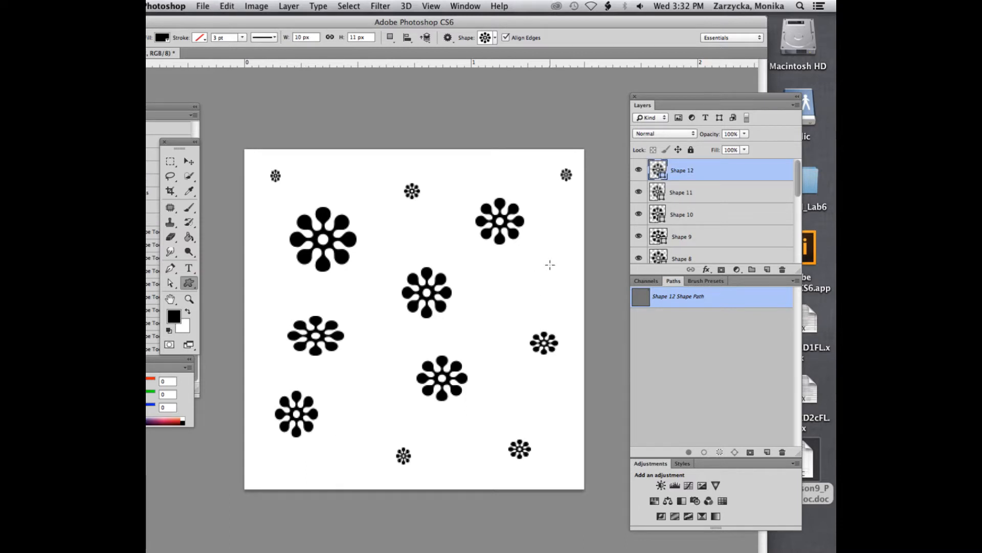
Step: Draw five flowers running off the canvas, at its right, left and top edges and its two bottom corners
{"action": "left_click_drag", "start_coordinate": [550, 265], "coordinate": [598, 289]}
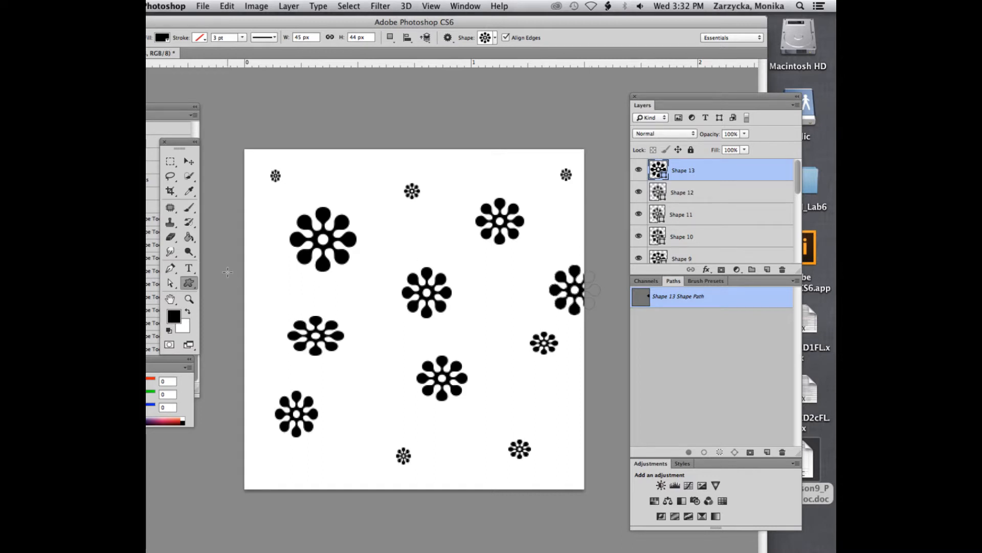
{"action": "left_click_drag", "start_coordinate": [227, 272], "coordinate": [274, 302]}
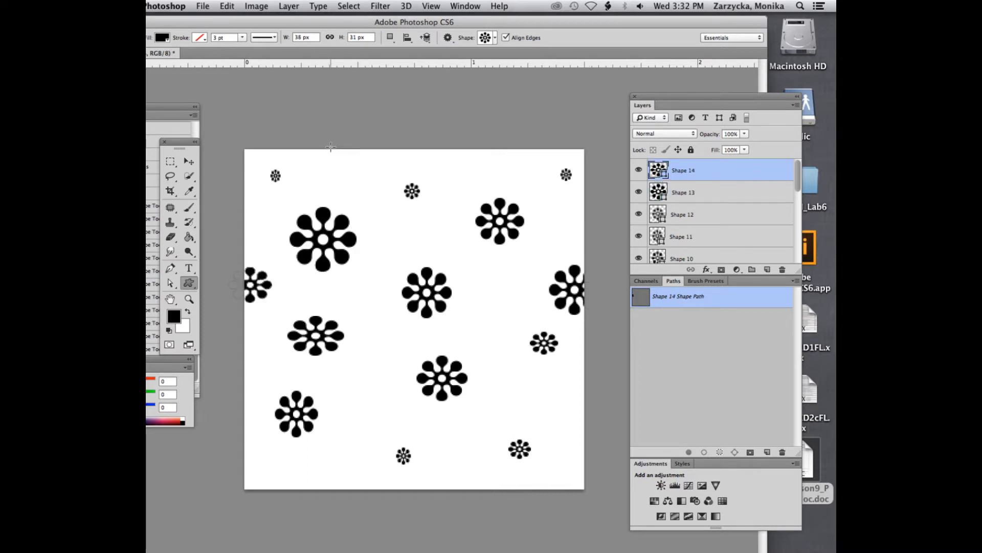
{"action": "left_click_drag", "start_coordinate": [332, 147], "coordinate": [363, 167]}
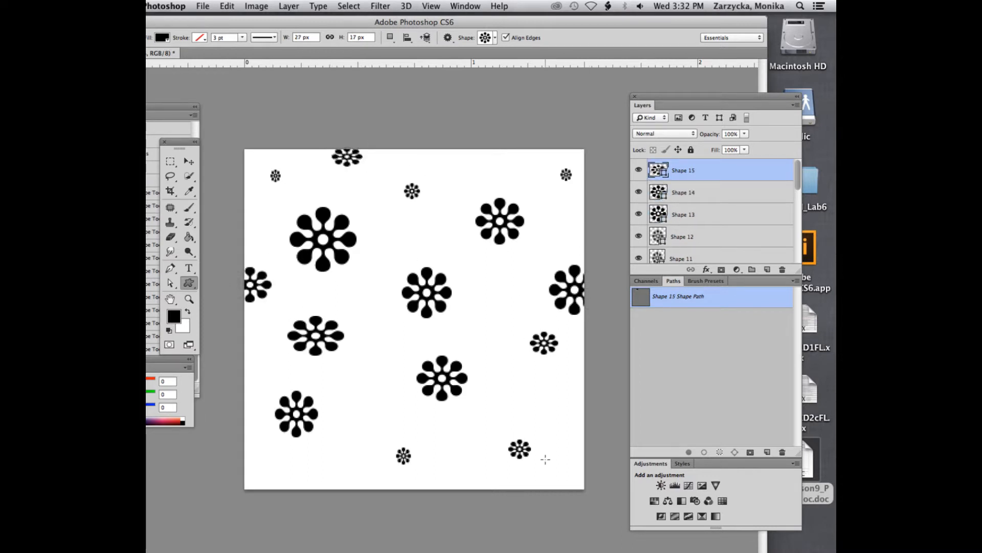
{"action": "left_click_drag", "start_coordinate": [570, 466], "coordinate": [589, 491]}
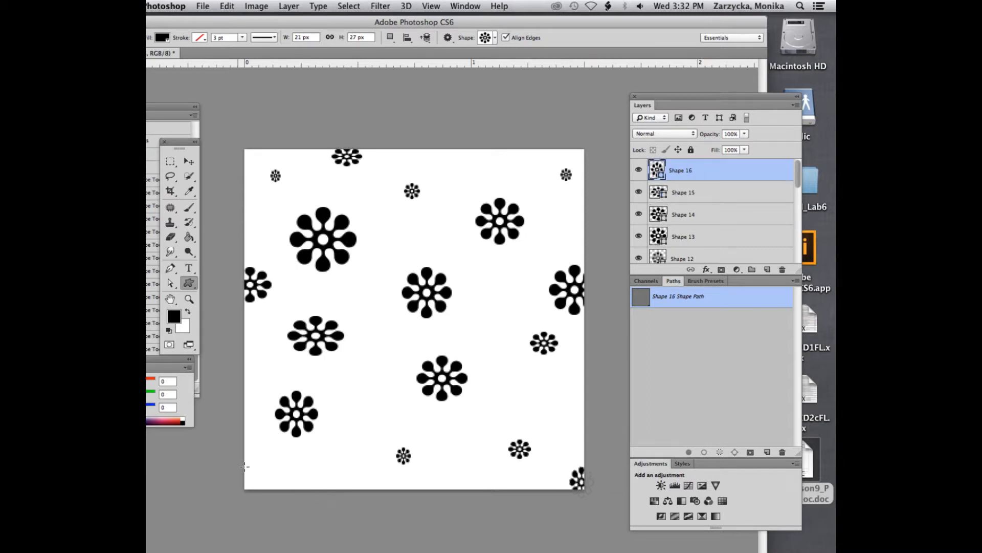
{"action": "left_click_drag", "start_coordinate": [236, 470], "coordinate": [309, 508]}
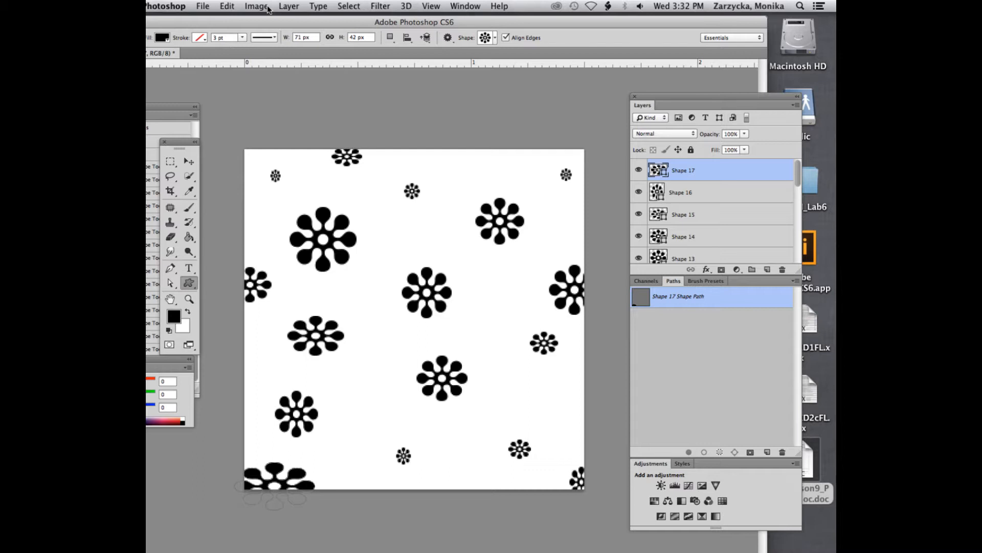
Step: Select the entire canvas and define it as a brush preset named brushMZ
{"action": "key", "text": "super+a"}
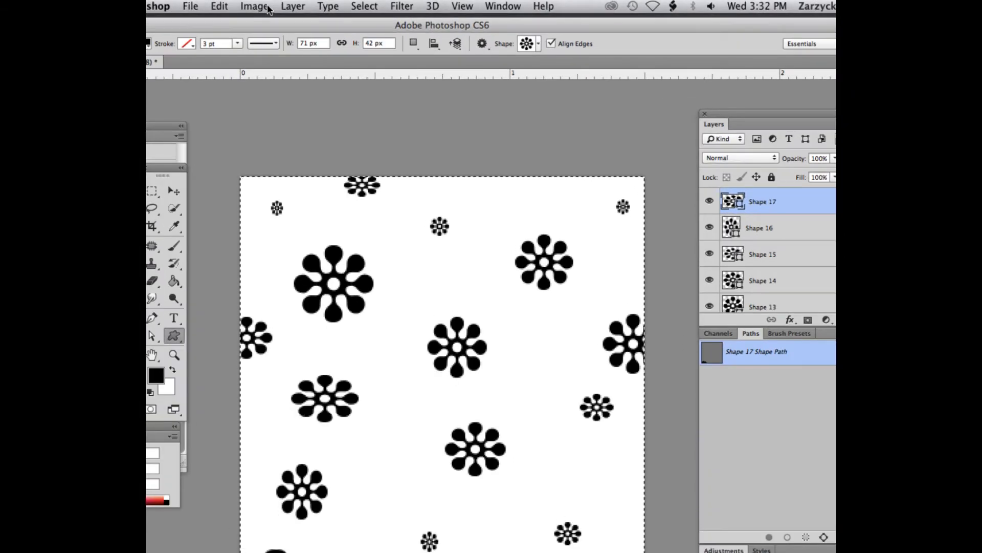
{"action": "left_click", "coordinate": [220, 6]}
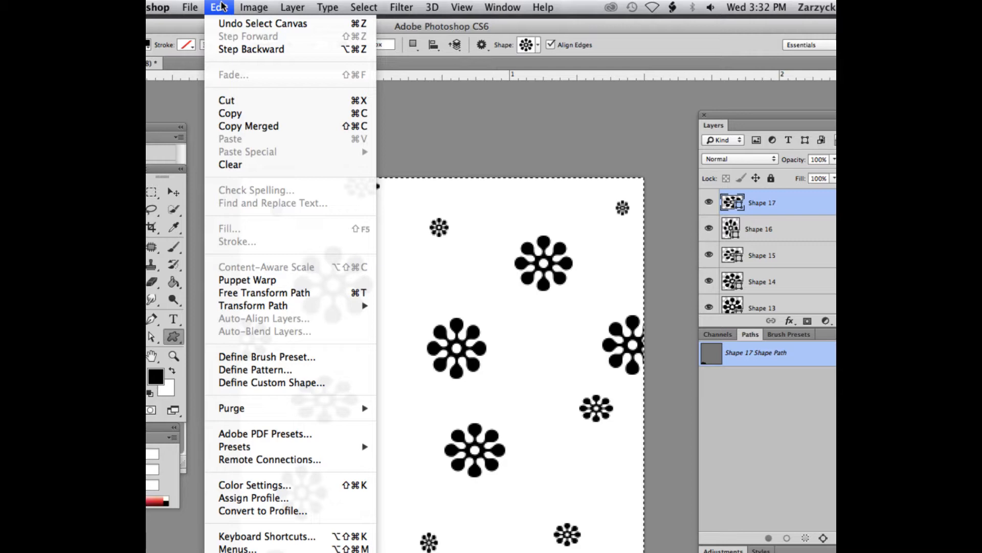
{"action": "left_click", "coordinate": [258, 356]}
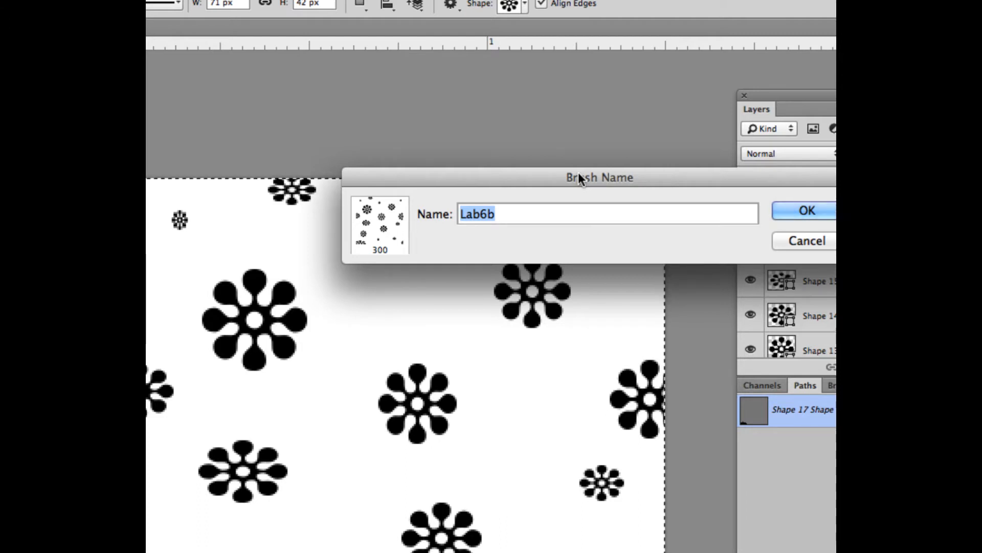
{"action": "type", "text": "bursh"}
{"action": "key", "text": "BackSpace"}
{"action": "key", "text": "BackSpace"}
{"action": "key", "text": "BackSpace"}
{"action": "key", "text": "BackSpace"}
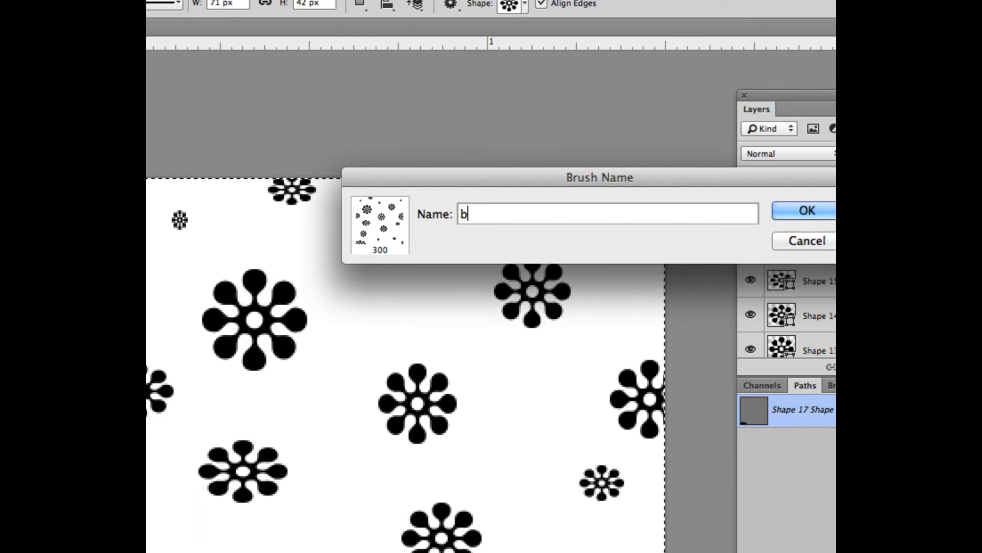
{"action": "type", "text": "rushM"}
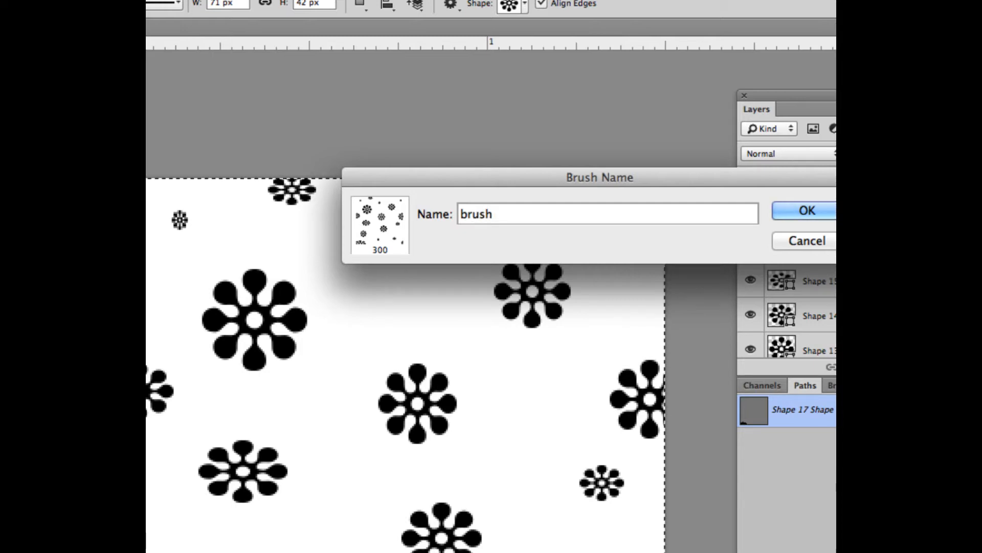
{"action": "type", "text": "Z"}
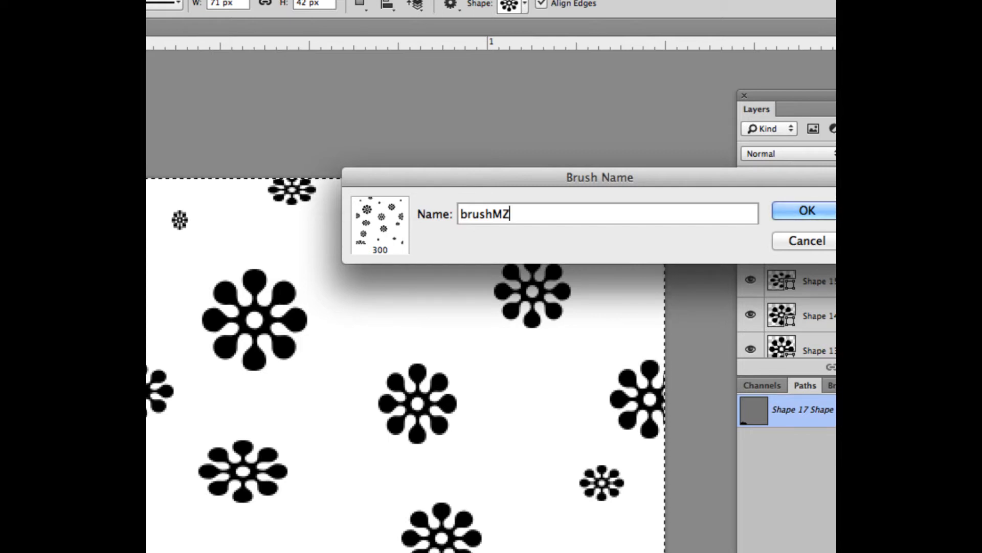
{"action": "left_click", "coordinate": [796, 208]}
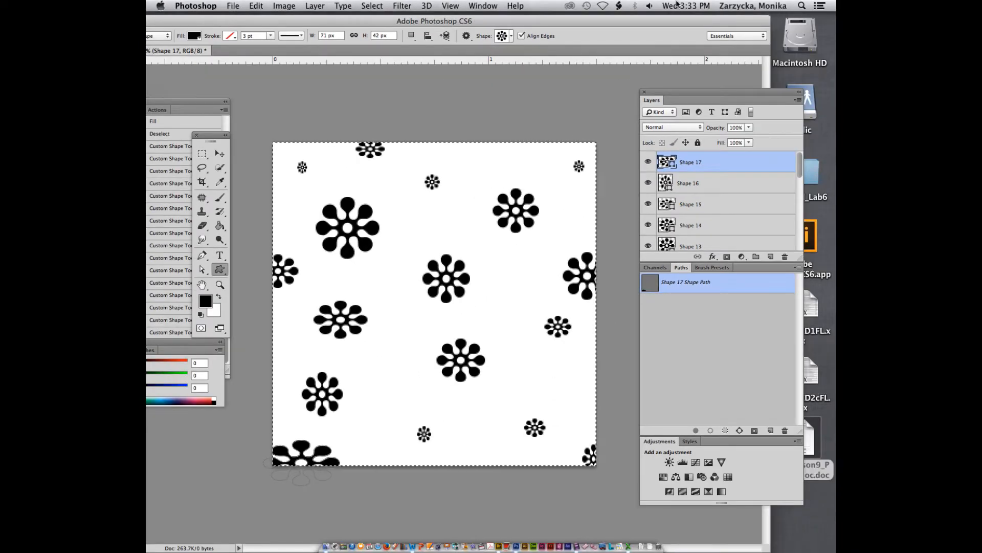
Step: Save the flower document as the TIFF file Lab6b.tif with LZW compression and its layers included
{"action": "left_click_drag", "start_coordinate": [350, 25], "coordinate": [410, 37]}
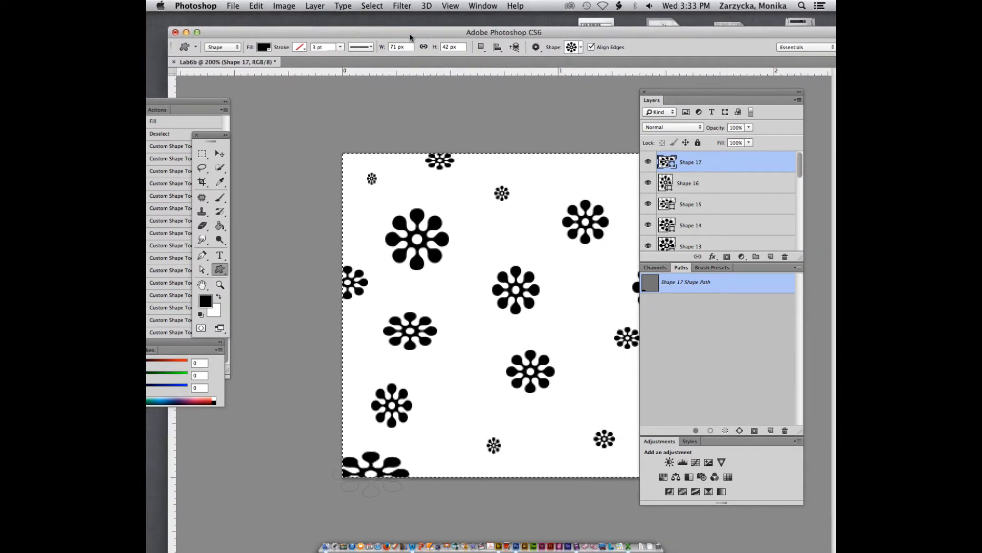
{"action": "left_click", "coordinate": [233, 6]}
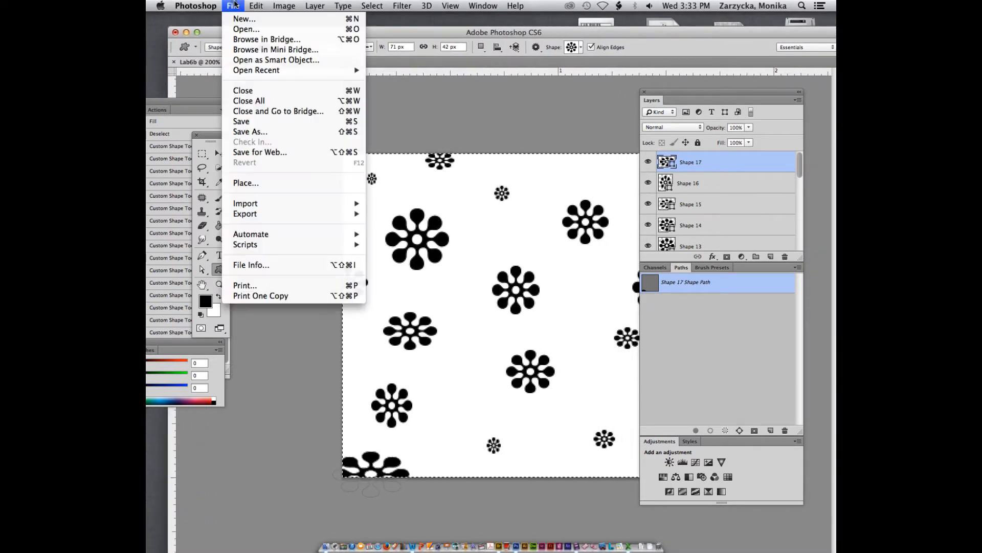
{"action": "left_click", "coordinate": [246, 132]}
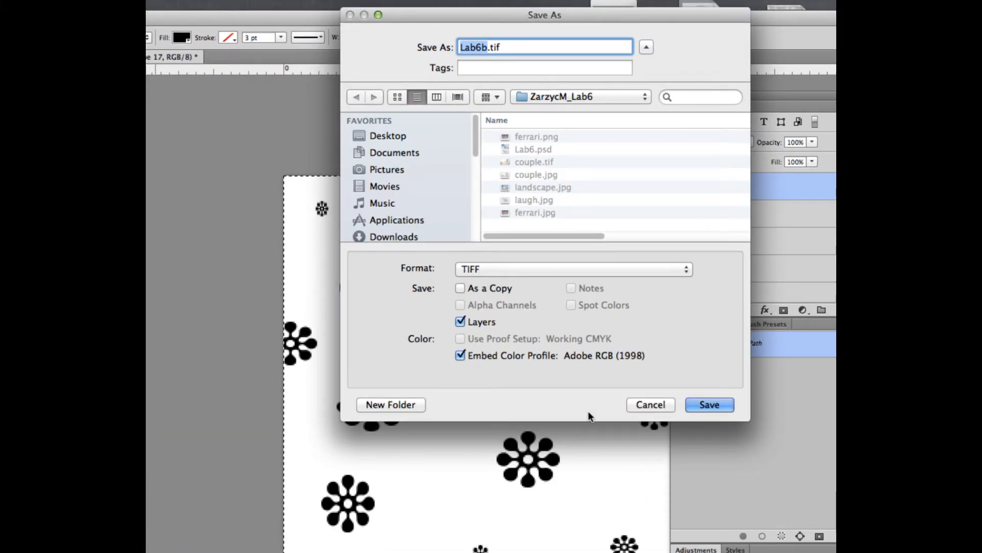
{"action": "left_click", "coordinate": [700, 403]}
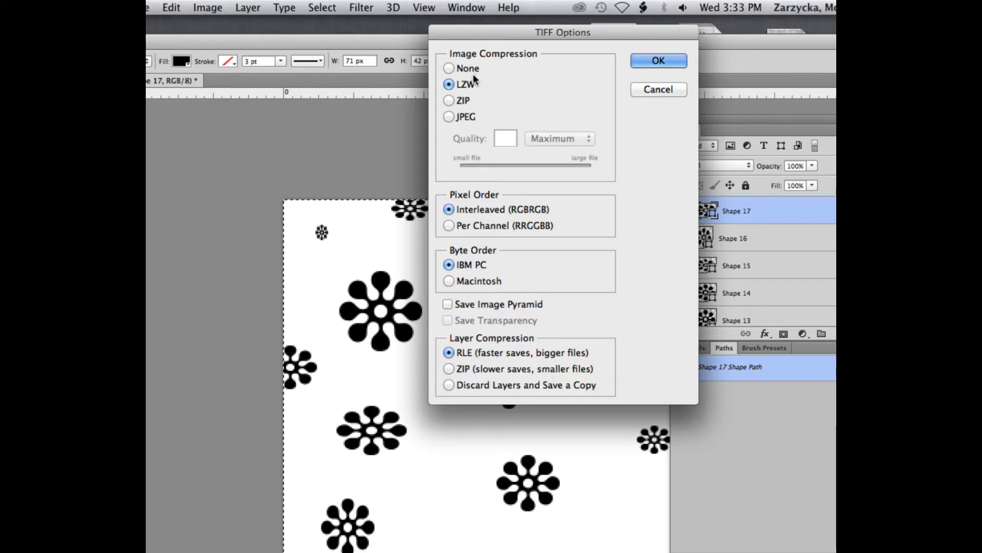
{"action": "left_click", "coordinate": [647, 61]}
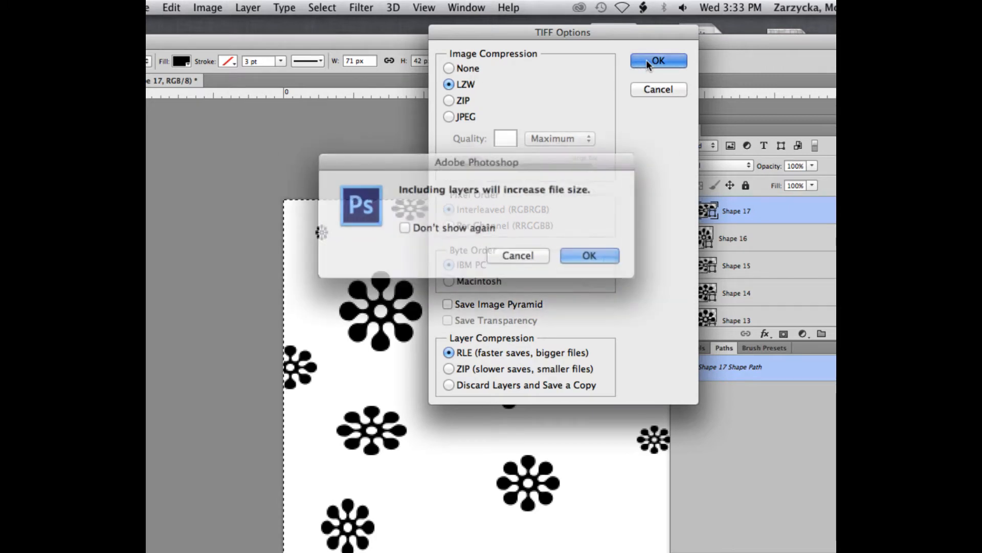
{"action": "left_click", "coordinate": [583, 253]}
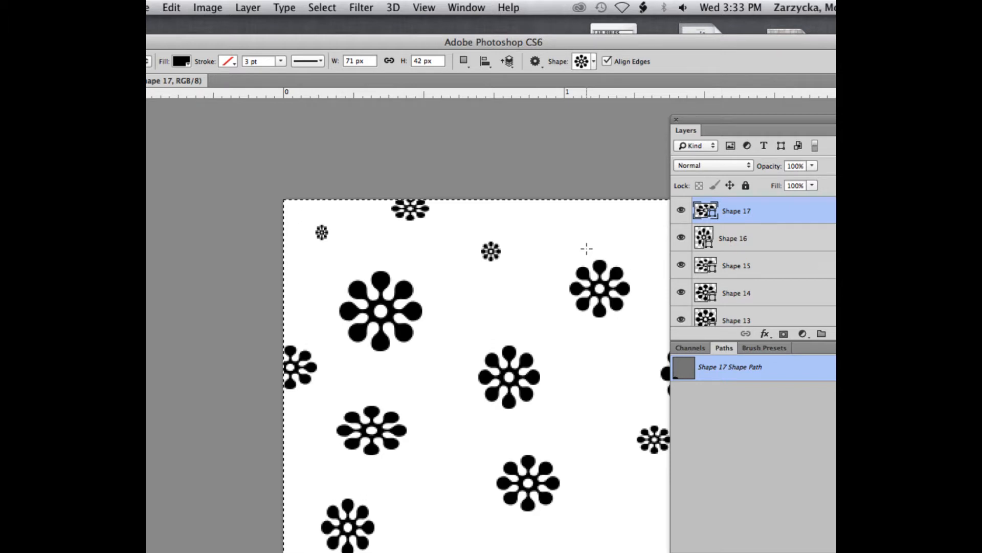
Step: Create a new document named Lab6c from the U.S. Paper preset, Letter size at 300 pixels per inch
{"action": "key", "text": "super+n"}
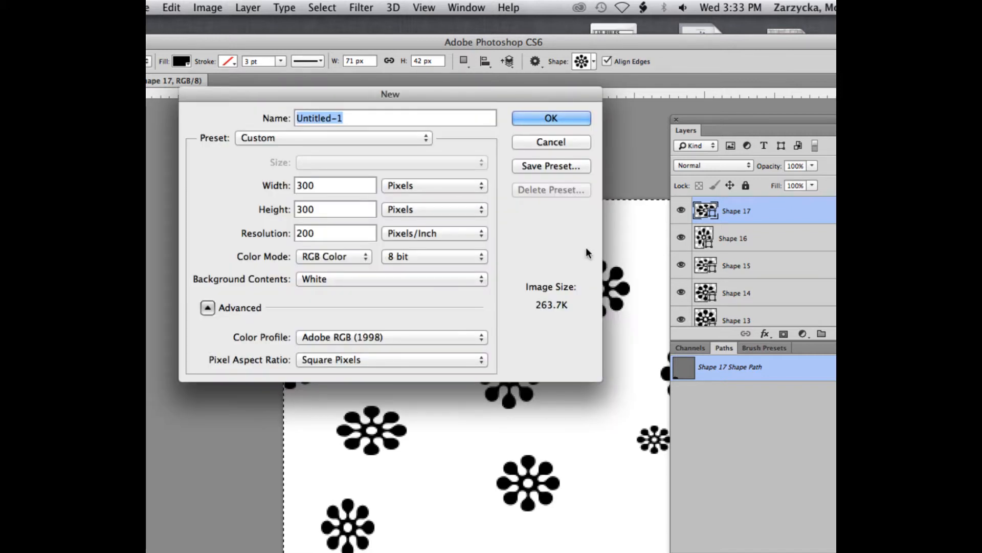
{"action": "type", "text": "L"}
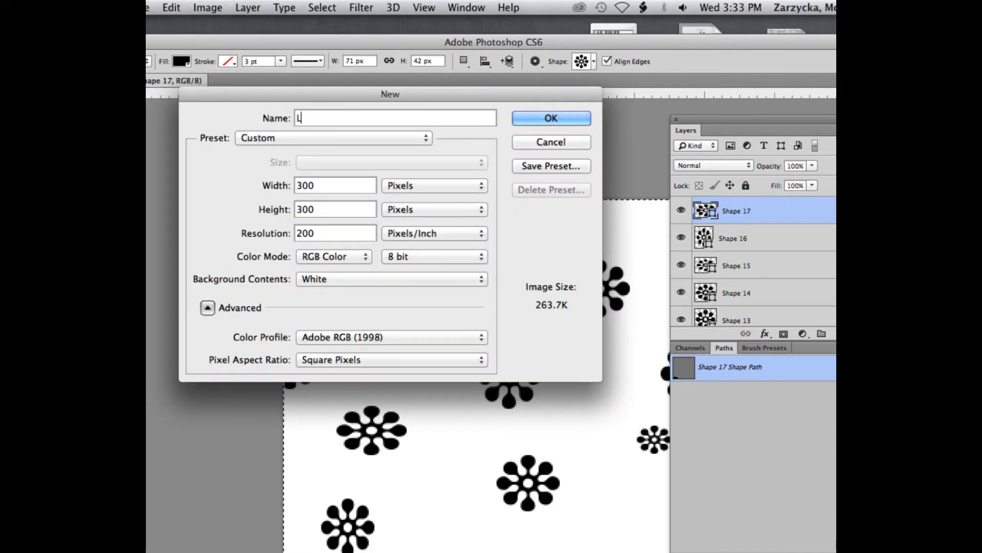
{"action": "type", "text": "ab6c"}
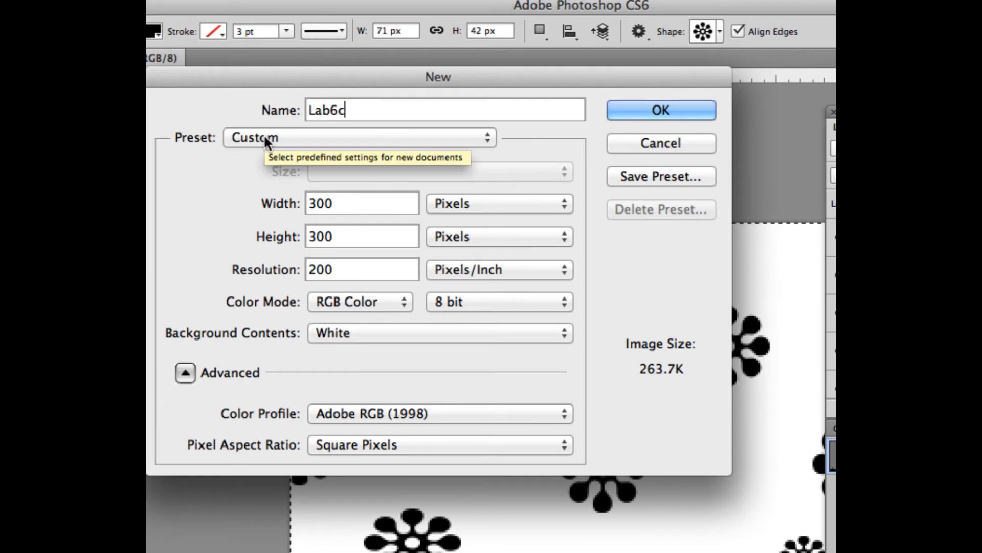
{"action": "left_click", "coordinate": [265, 138]}
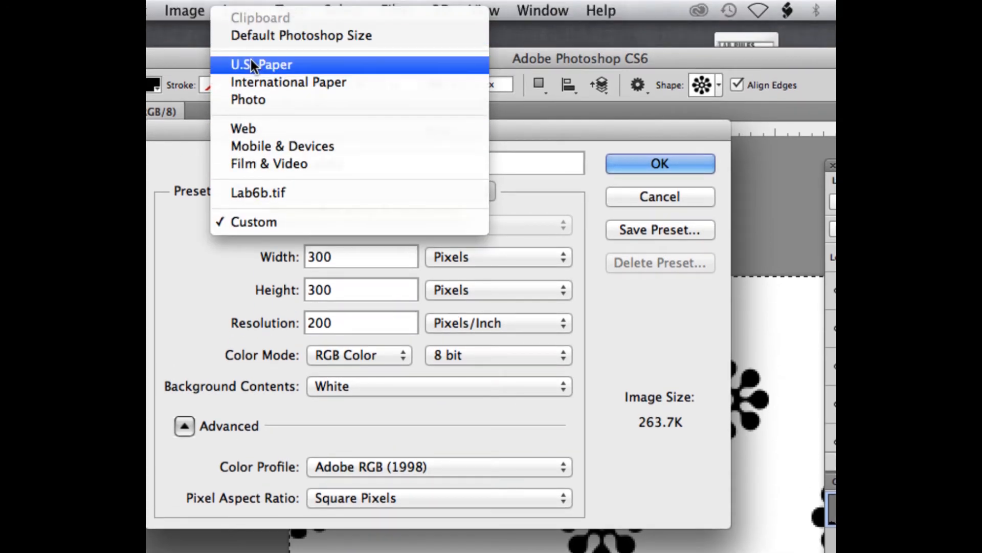
{"action": "left_click", "coordinate": [251, 60]}
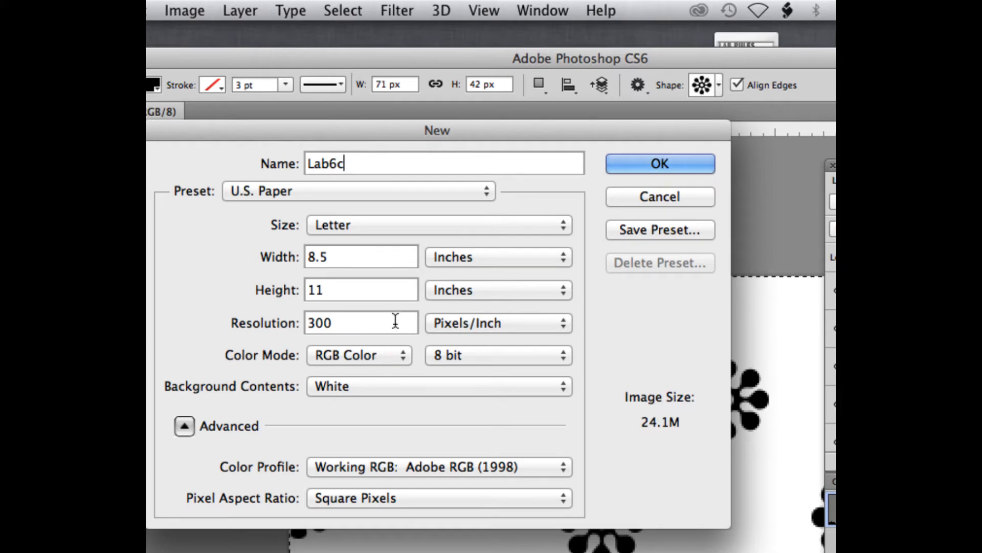
{"action": "left_click", "coordinate": [641, 165]}
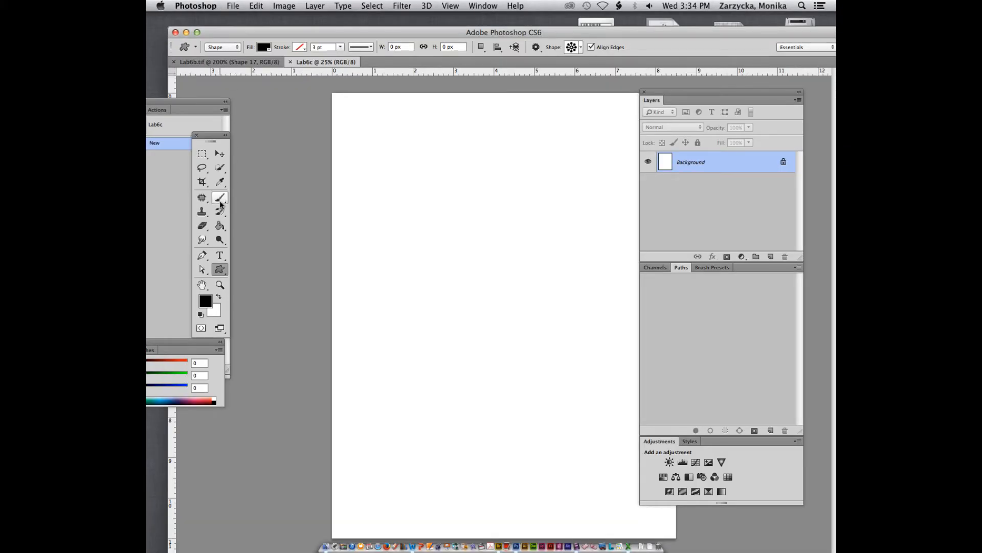
Step: Choose the Brush tool with the custom 300 px flower brush, the last preset, and reposition the application window
{"action": "left_click", "coordinate": [219, 200]}
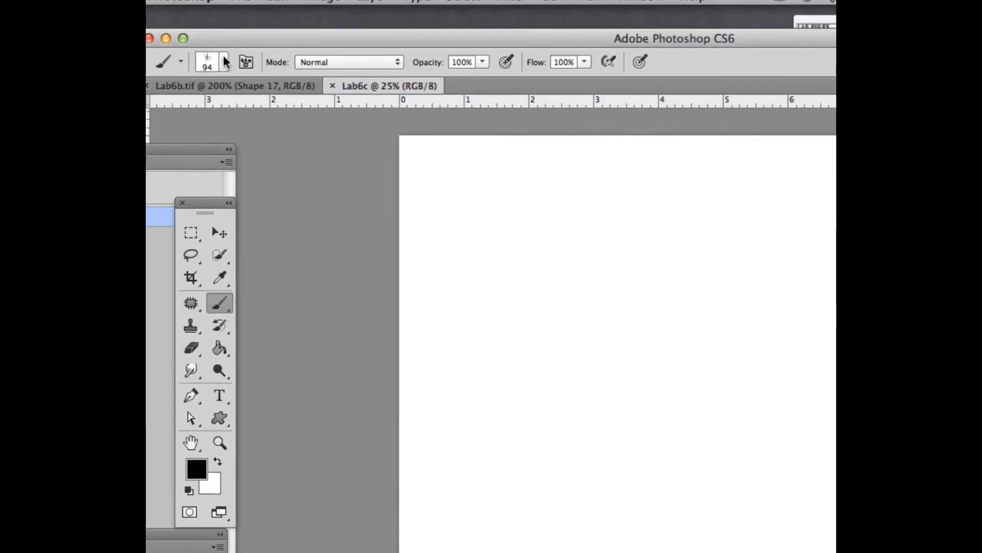
{"action": "left_click", "coordinate": [224, 62]}
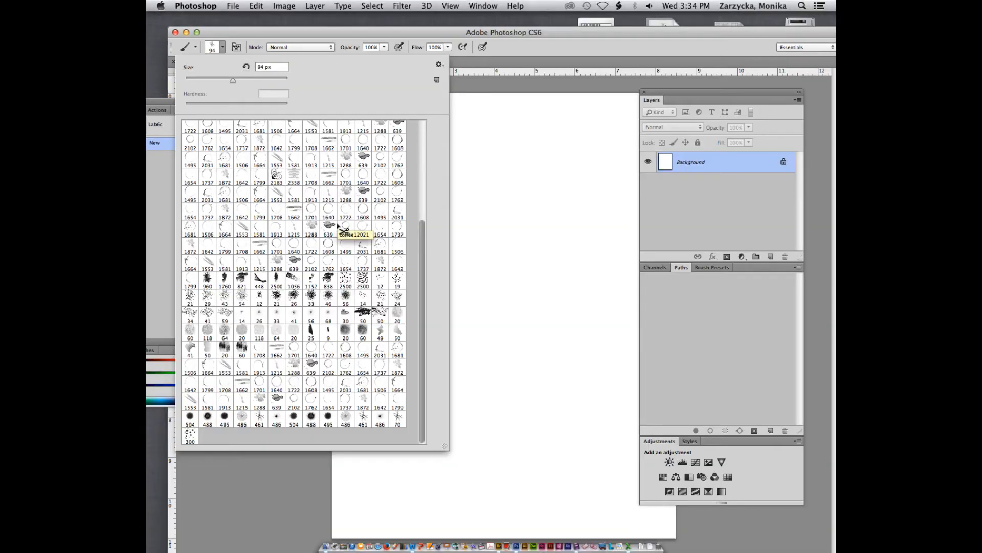
{"action": "left_click", "coordinate": [189, 436]}
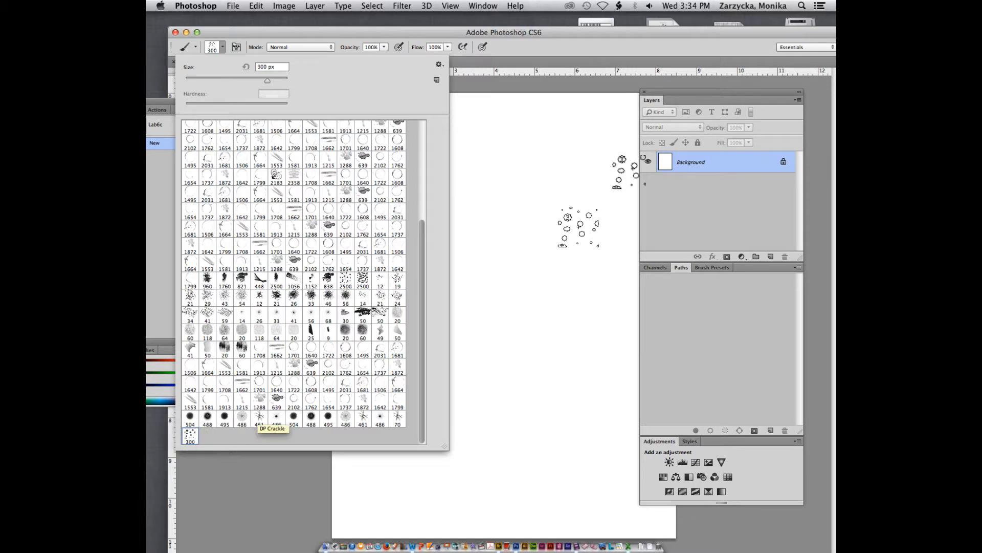
{"action": "key", "text": "Tab"}
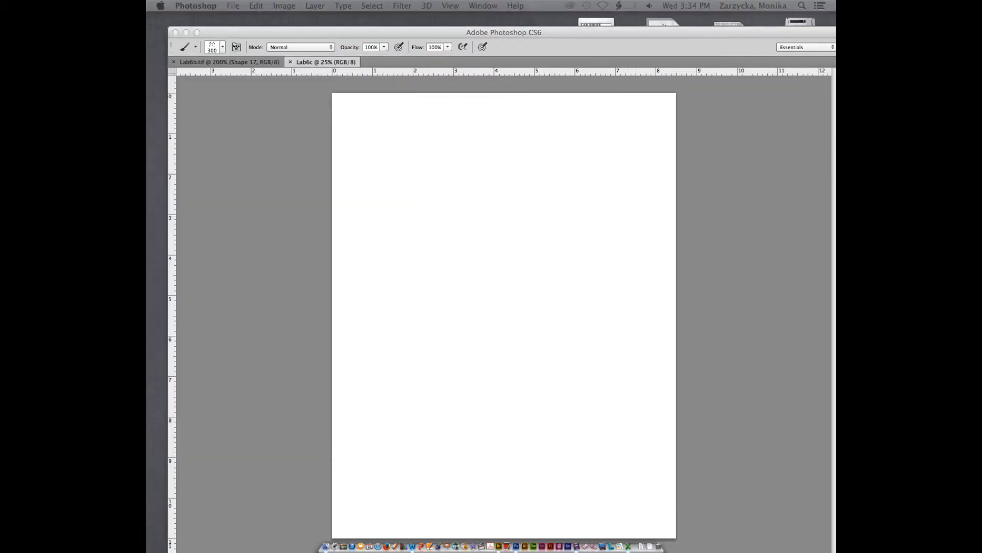
{"action": "left_click_drag", "start_coordinate": [416, 33], "coordinate": [438, 55]}
{"action": "key", "text": "Tab"}
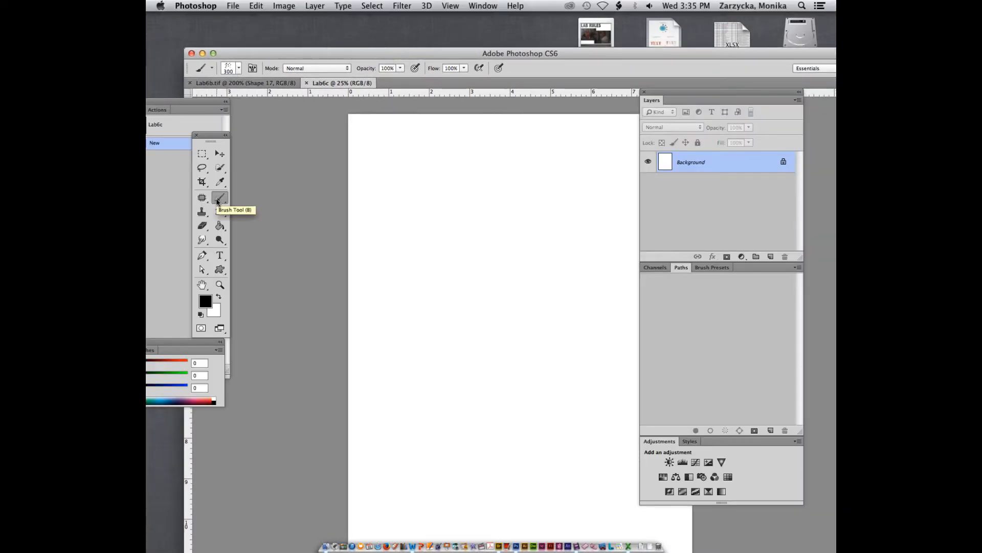
Step: Set the flower brush's size to 384 px, keeping the Lab6c canvas blank
{"action": "left_click", "coordinate": [240, 68]}
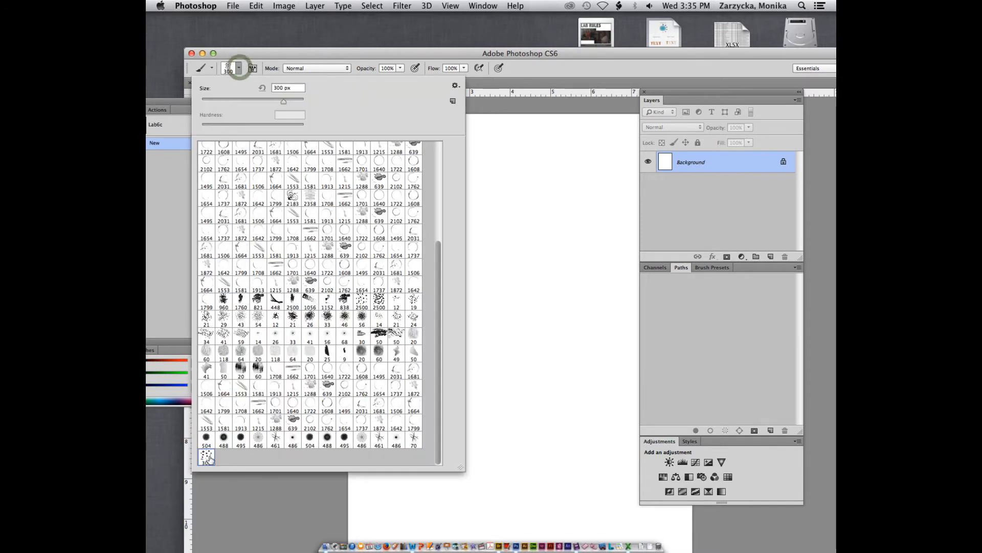
{"action": "left_click_drag", "start_coordinate": [283, 104], "coordinate": [288, 102]}
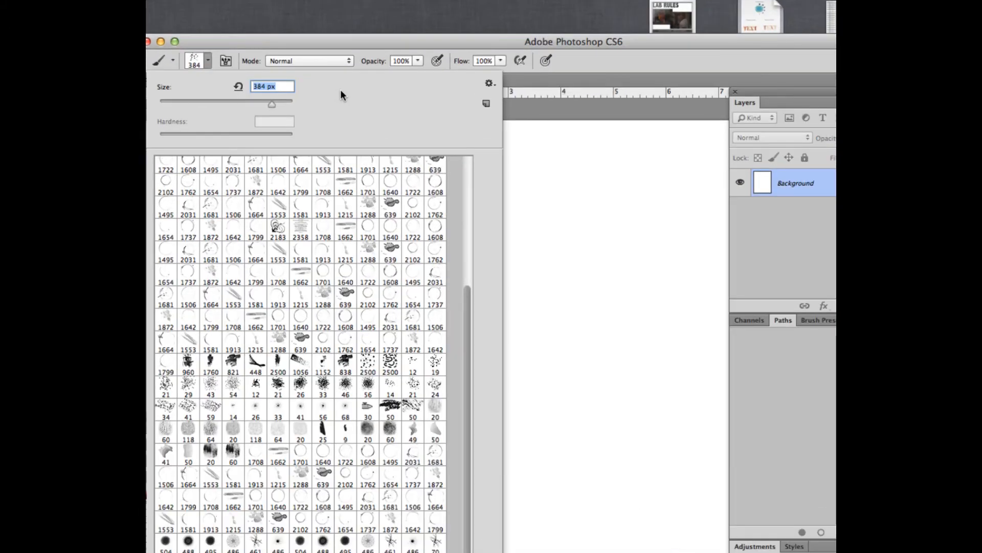
{"action": "left_click", "coordinate": [532, 140]}
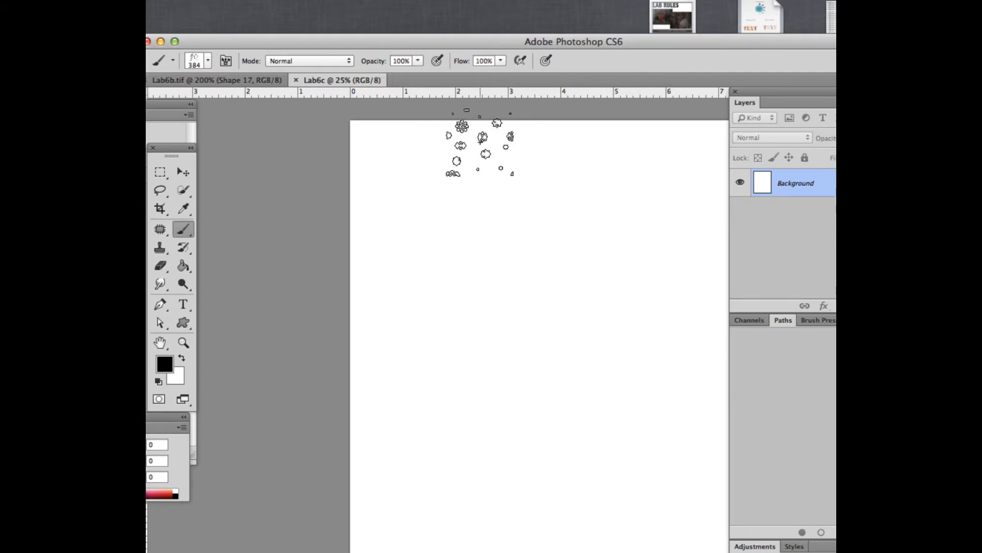
{"action": "key", "text": "super+z"}
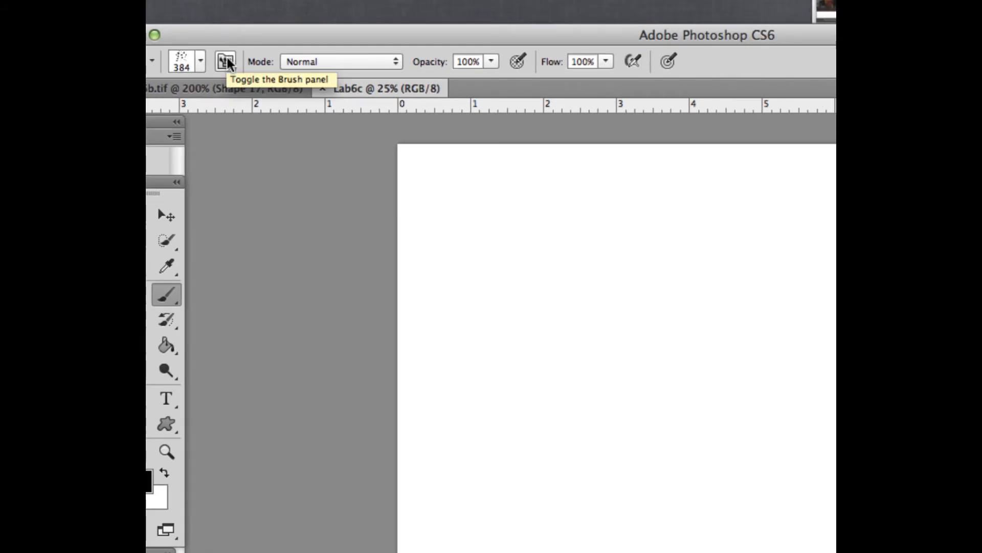
Step: Open the detailed brush settings and enable Shape Dynamics and Scattering for the flower brush
{"action": "left_click", "coordinate": [228, 57]}
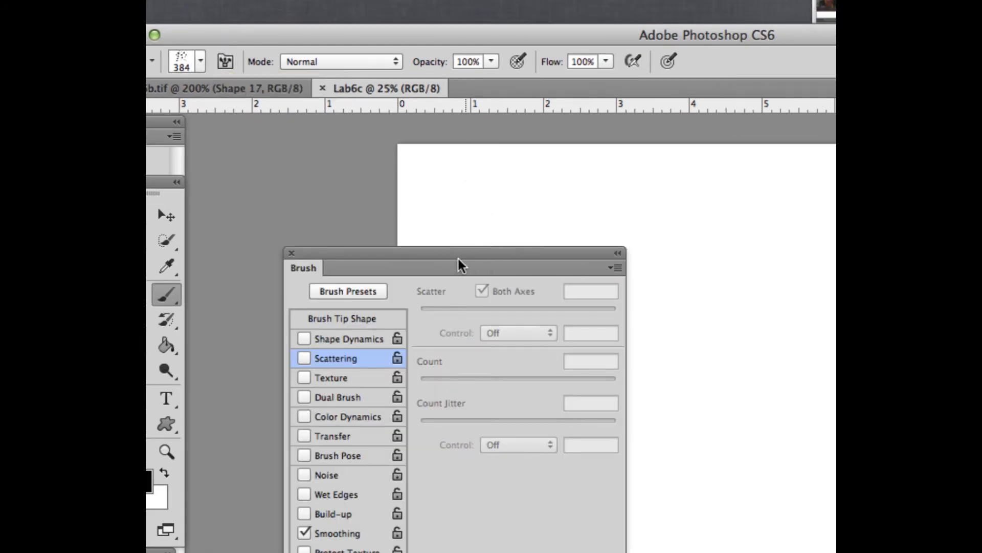
{"action": "mouse_move", "coordinate": [457, 256]}
{"action": "left_mouse_down"}
{"action": "mouse_move", "coordinate": [413, 109]}
{"action": "mouse_move", "coordinate": [384, 96]}
{"action": "left_mouse_up"}
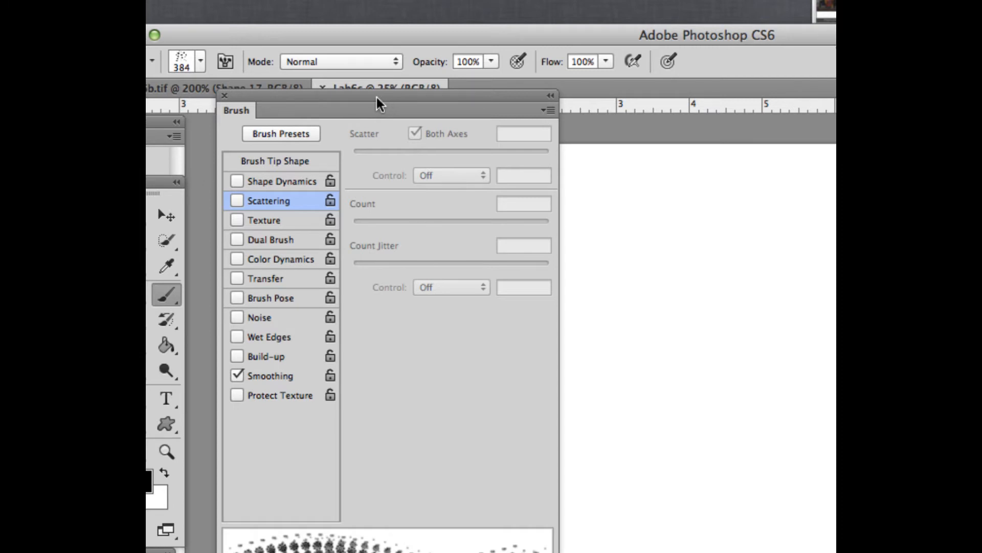
{"action": "left_click", "coordinate": [238, 180]}
{"action": "left_click", "coordinate": [267, 182]}
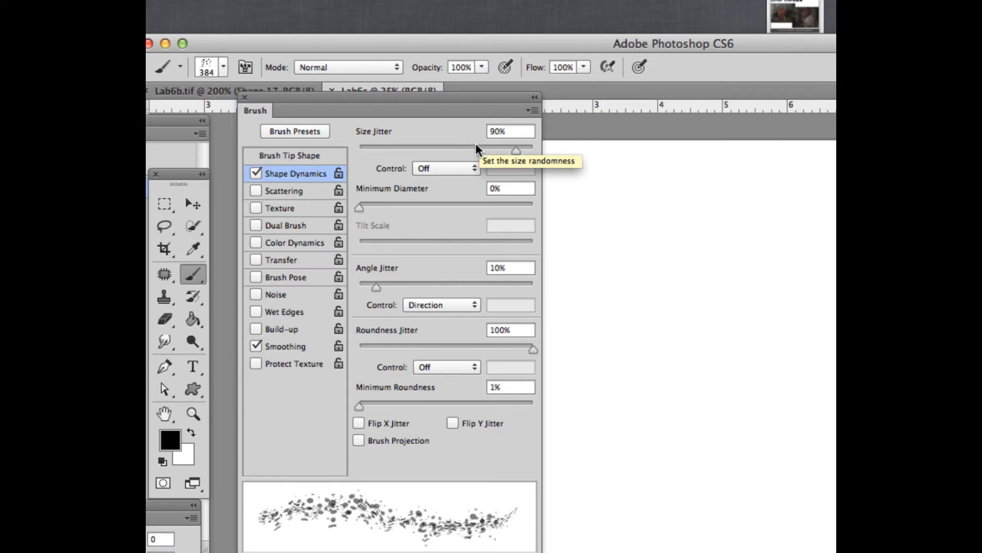
{"action": "left_click", "coordinate": [276, 191]}
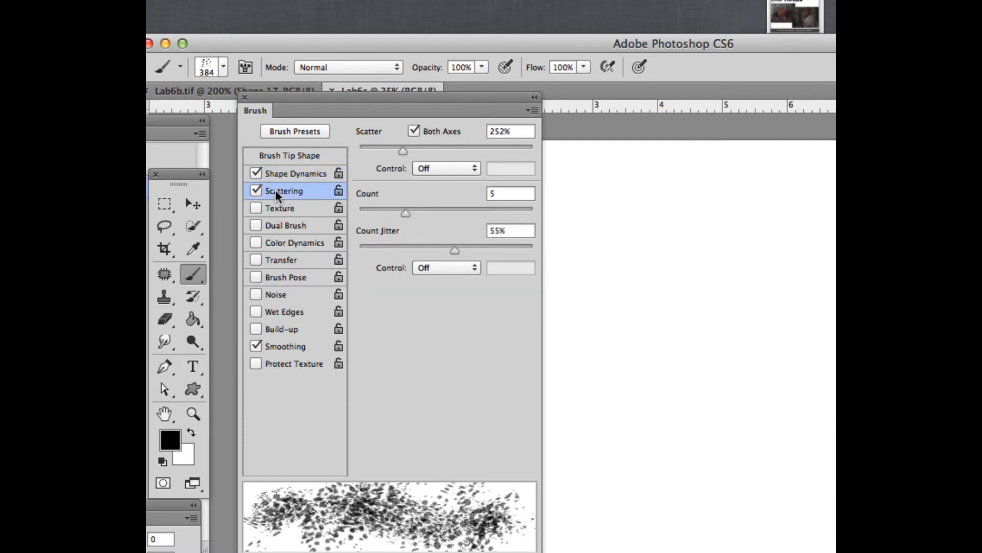
Step: Paint two test strokes on the blank page with the scattered flower brush, undoing each one
{"action": "left_click_drag", "start_coordinate": [652, 227], "coordinate": [752, 328]}
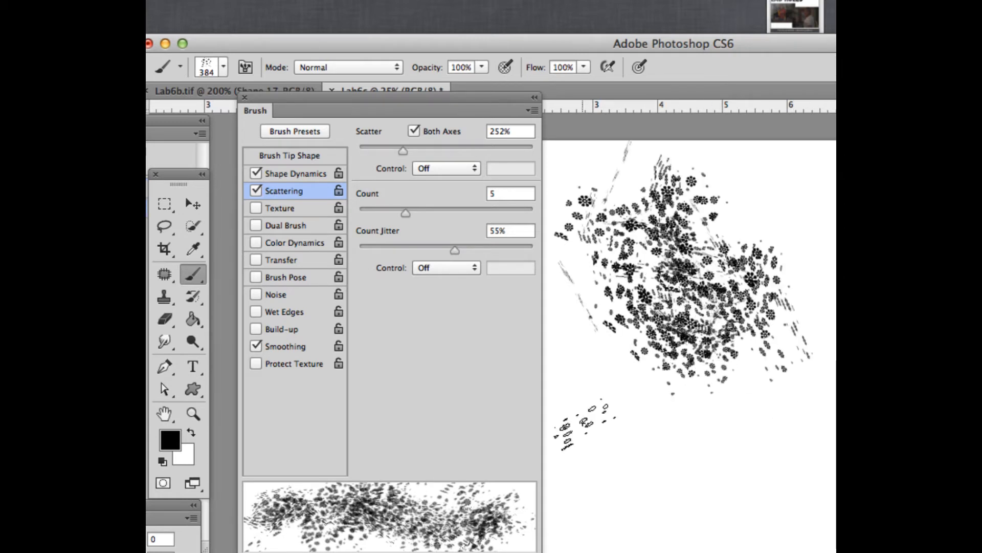
{"action": "key", "text": "super+z"}
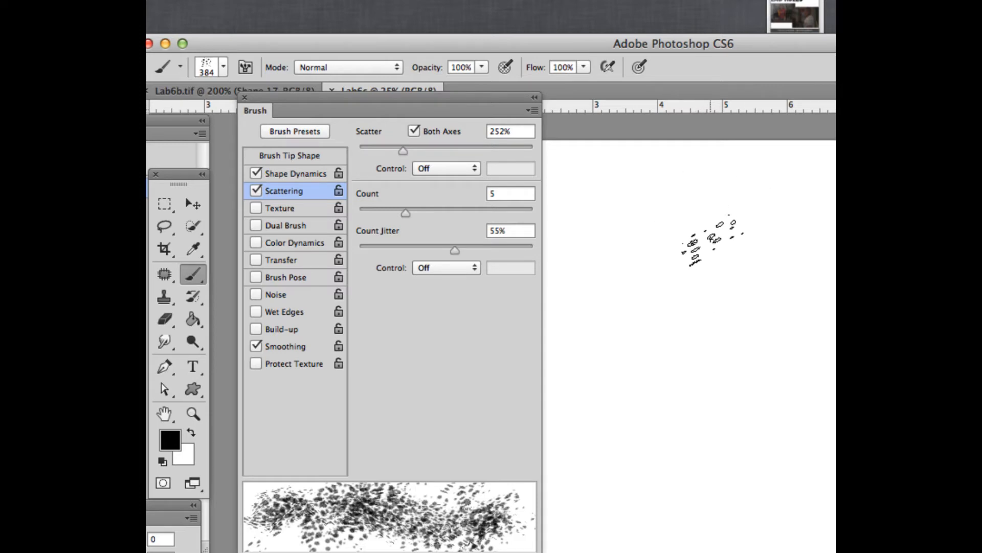
{"action": "mouse_move", "coordinate": [660, 205]}
{"action": "left_mouse_down"}
{"action": "mouse_move", "coordinate": [695, 227]}
{"action": "mouse_move", "coordinate": [717, 346]}
{"action": "mouse_move", "coordinate": [645, 420]}
{"action": "left_mouse_up"}
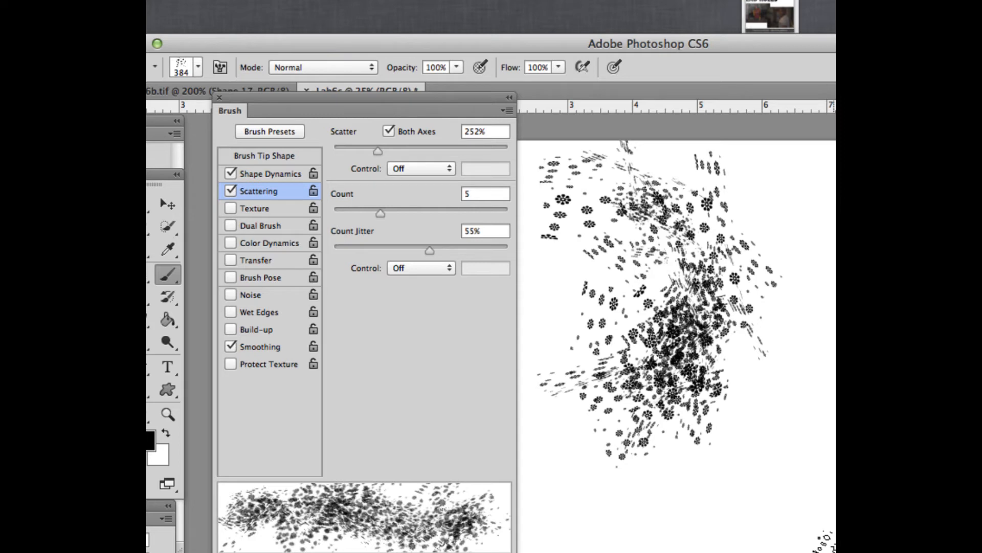
{"action": "key", "text": "super+z"}
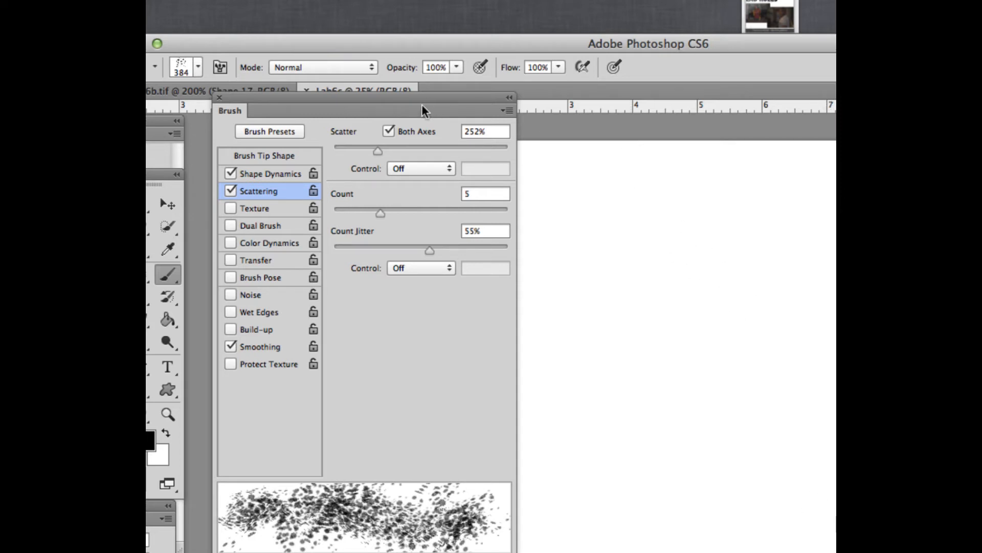
Step: Try a Scatter of 946% with a test stroke across the page, and clear the painted flowers
{"action": "left_click_drag", "start_coordinate": [422, 105], "coordinate": [454, 104]}
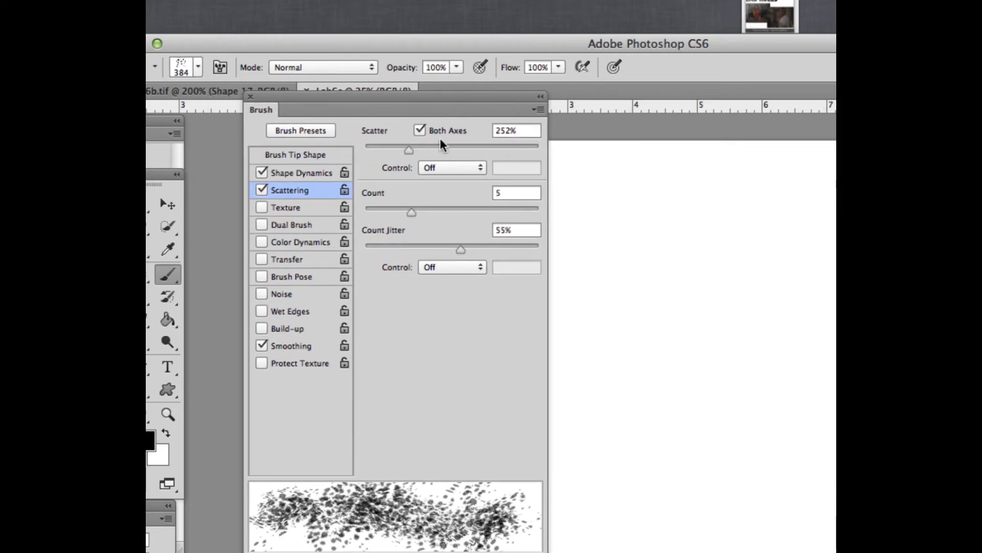
{"action": "left_click_drag", "start_coordinate": [408, 149], "coordinate": [529, 149]}
{"action": "left_click_drag", "start_coordinate": [660, 235], "coordinate": [706, 327]}
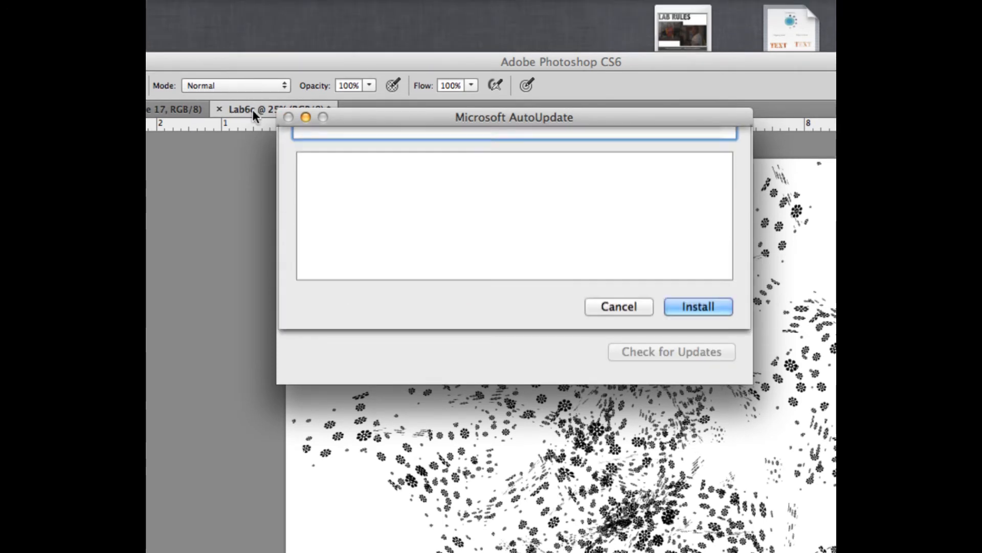
{"action": "left_click", "coordinate": [252, 91]}
{"action": "key", "text": "super+BackSpace"}
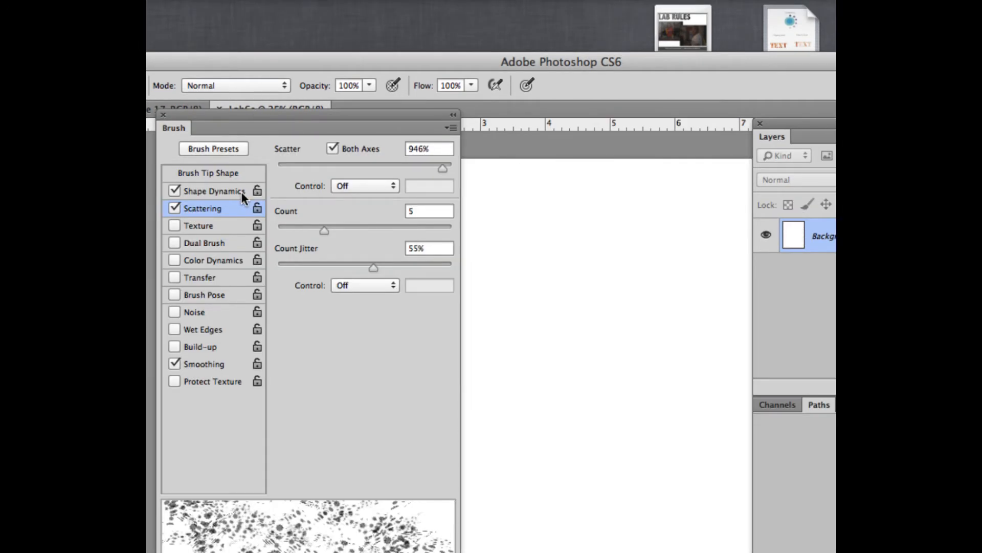
Step: Set the flower brush's Scatter to 327% and preview the Transfer option, leaving it switched off
{"action": "left_click_drag", "start_coordinate": [441, 167], "coordinate": [329, 162]}
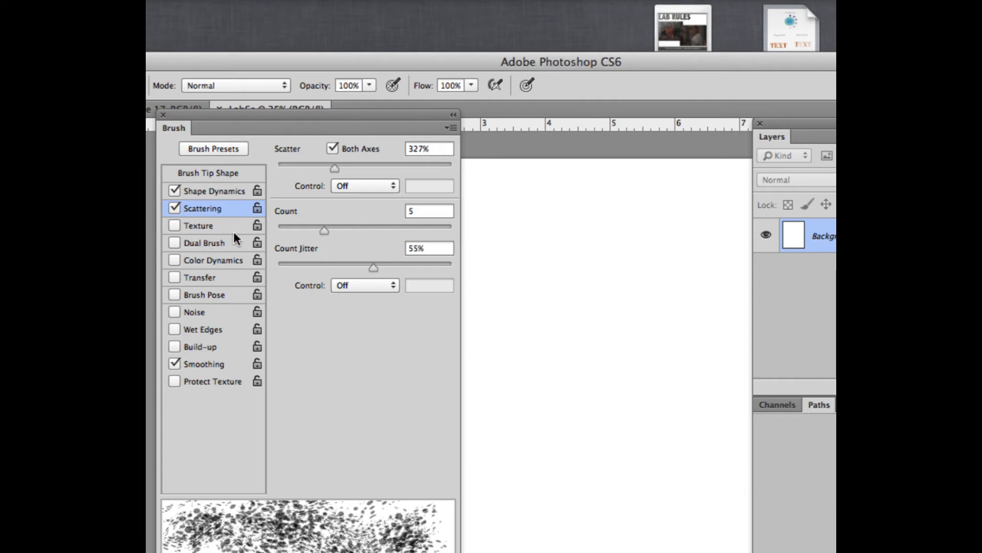
{"action": "left_click", "coordinate": [198, 278]}
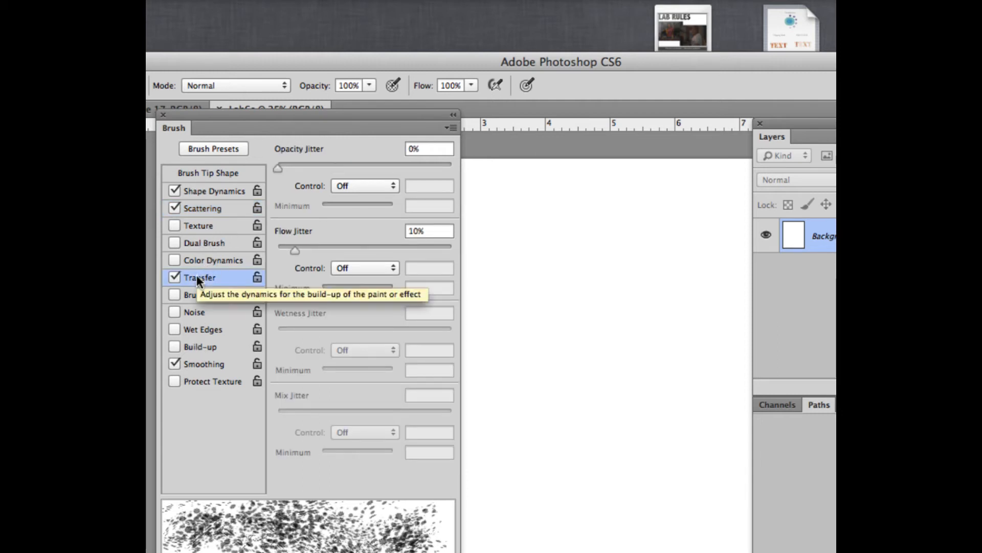
{"action": "left_click", "coordinate": [175, 276]}
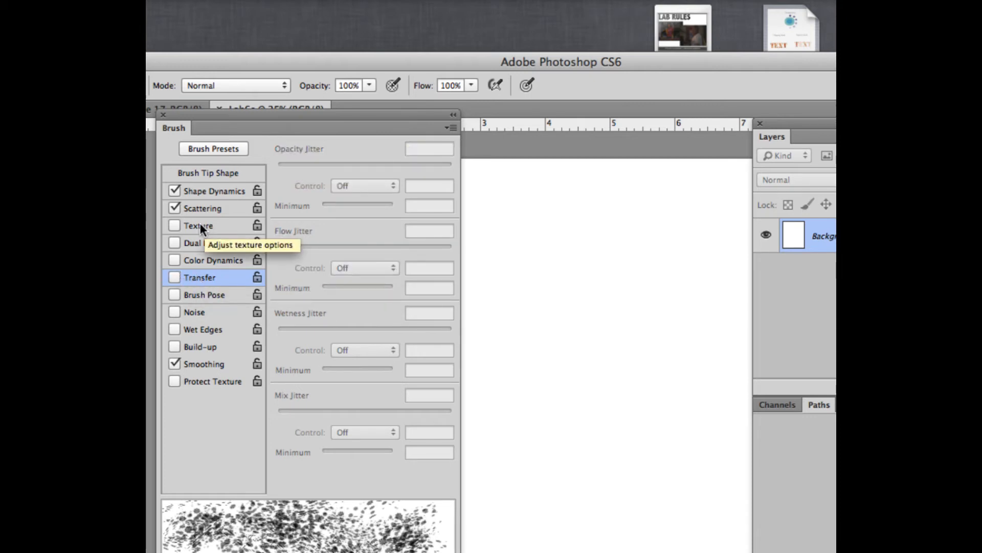
Step: Enable Color Dynamics for the flower brush, review its Shape Dynamics, and set its Scatter to 252%
{"action": "mouse_move", "coordinate": [235, 138]}
{"action": "left_mouse_down"}
{"action": "mouse_move", "coordinate": [229, 68]}
{"action": "mouse_move", "coordinate": [327, 56]}
{"action": "left_mouse_up"}
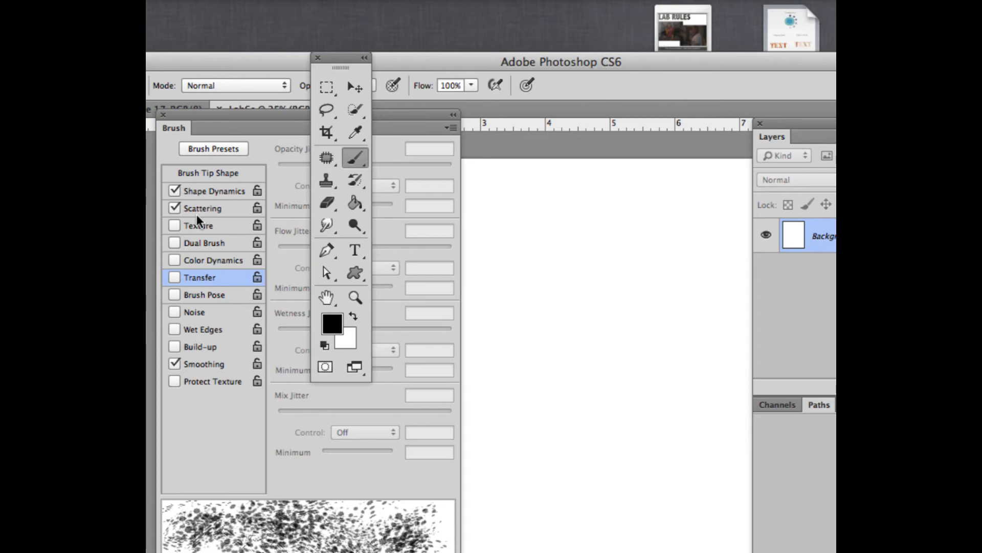
{"action": "left_click", "coordinate": [214, 260]}
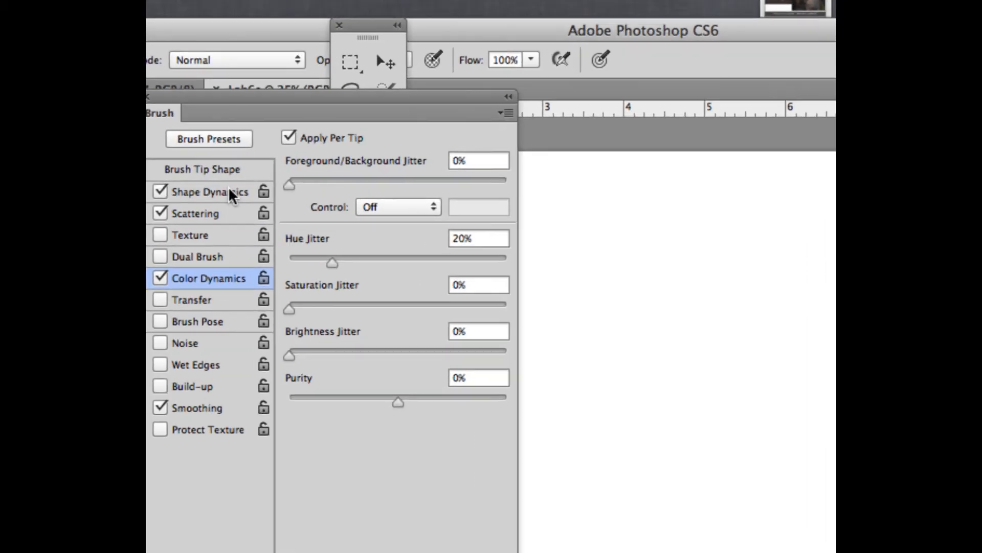
{"action": "left_click", "coordinate": [187, 194]}
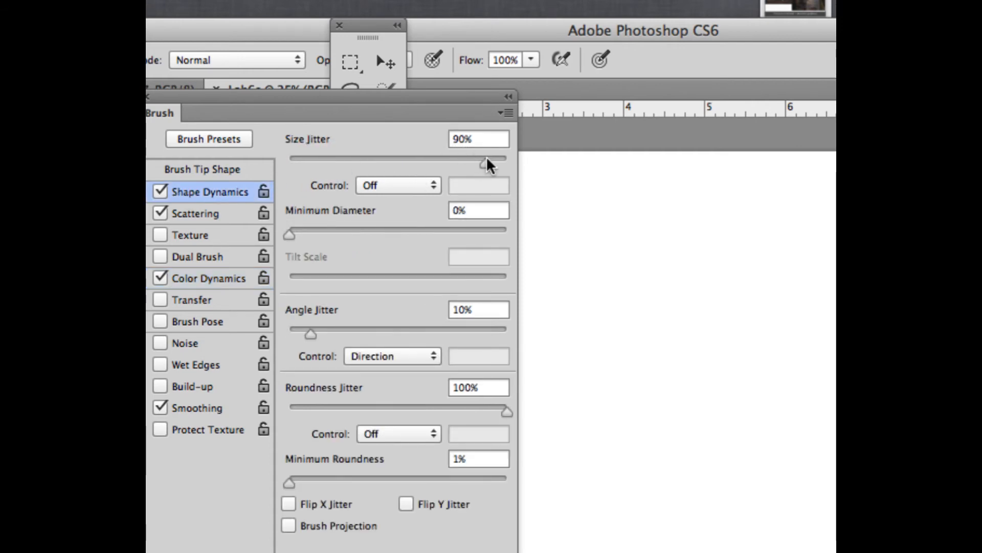
{"action": "left_click", "coordinate": [212, 213]}
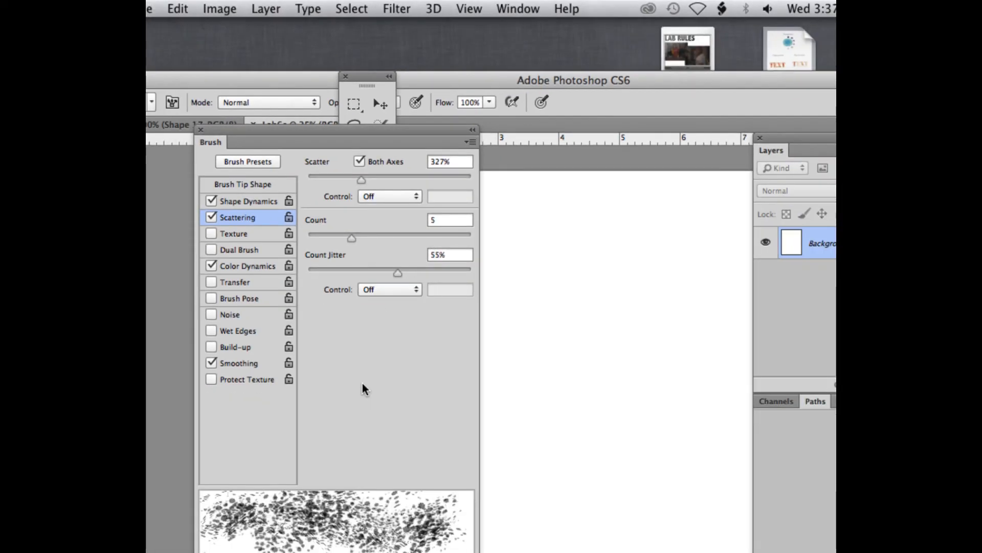
{"action": "mouse_move", "coordinate": [362, 167]}
{"action": "left_mouse_down"}
{"action": "mouse_move", "coordinate": [422, 167]}
{"action": "mouse_move", "coordinate": [325, 169]}
{"action": "mouse_move", "coordinate": [349, 166]}
{"action": "left_mouse_up"}
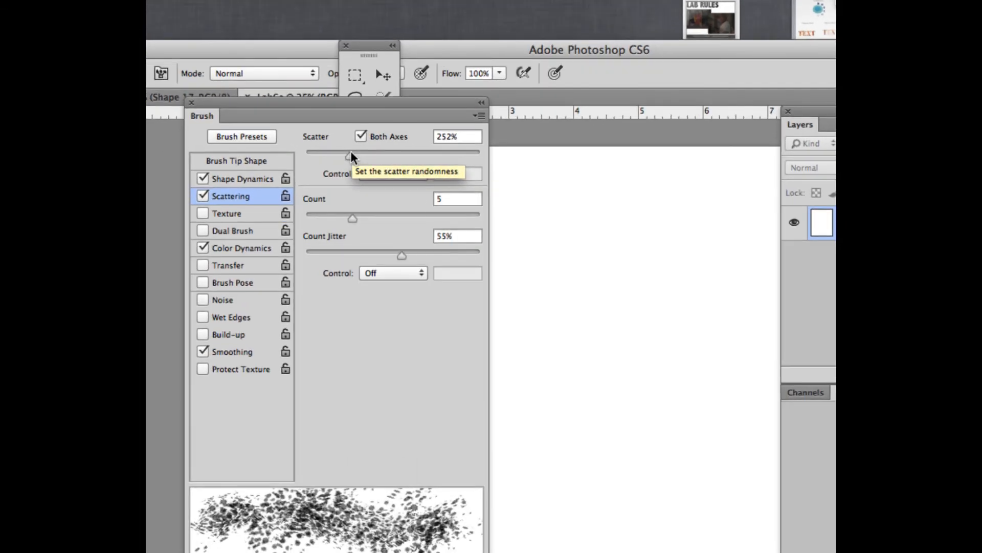
Step: In the brush's Color Dynamics, set Saturation Jitter to 13% and Brightness Jitter to 10%, and close the brush settings
{"action": "left_click", "coordinate": [243, 249]}
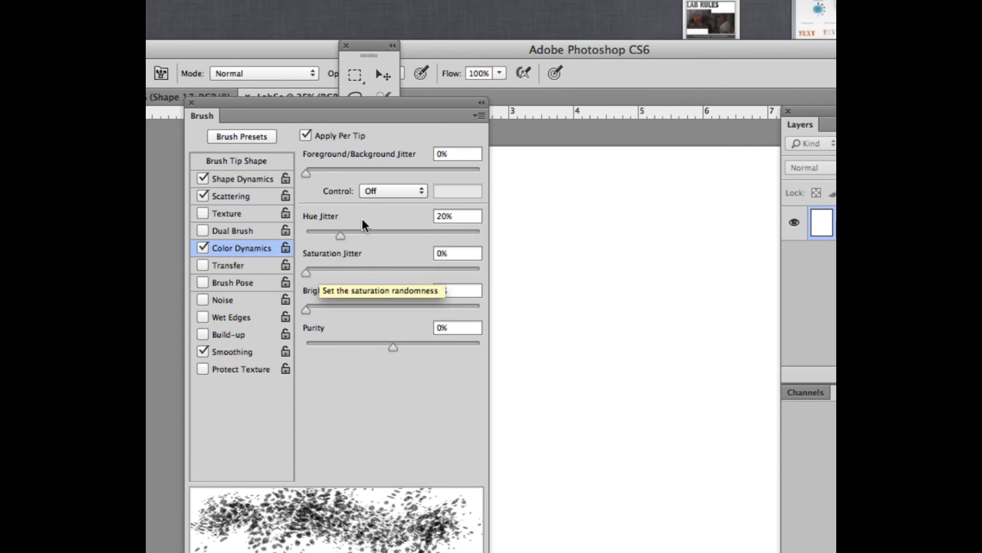
{"action": "left_click_drag", "start_coordinate": [301, 272], "coordinate": [328, 271]}
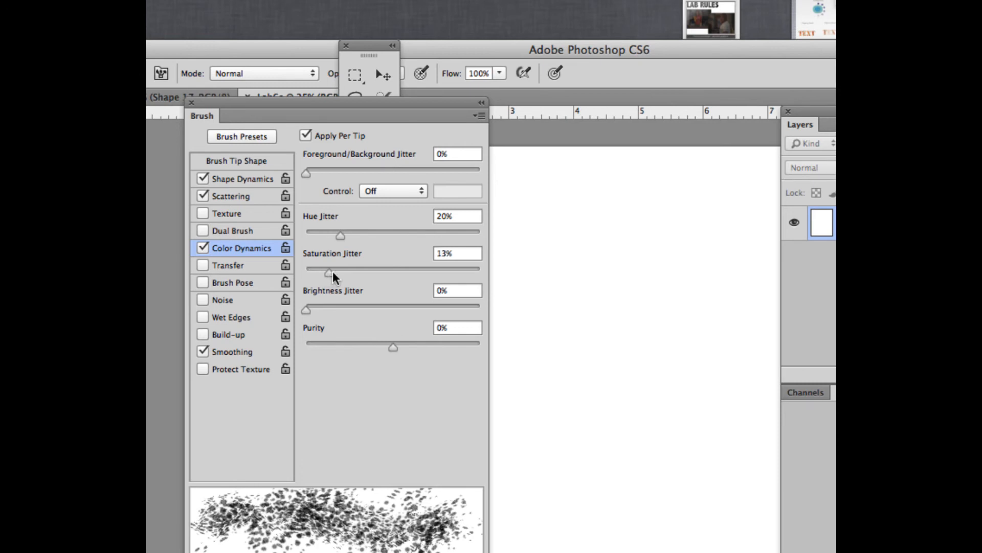
{"action": "left_click_drag", "start_coordinate": [306, 310], "coordinate": [323, 309]}
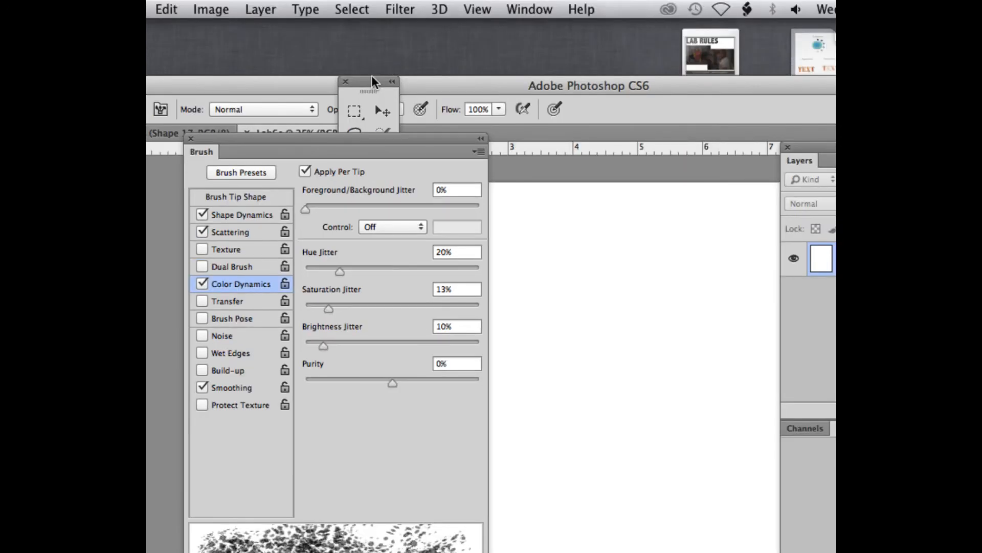
{"action": "left_click", "coordinate": [191, 137]}
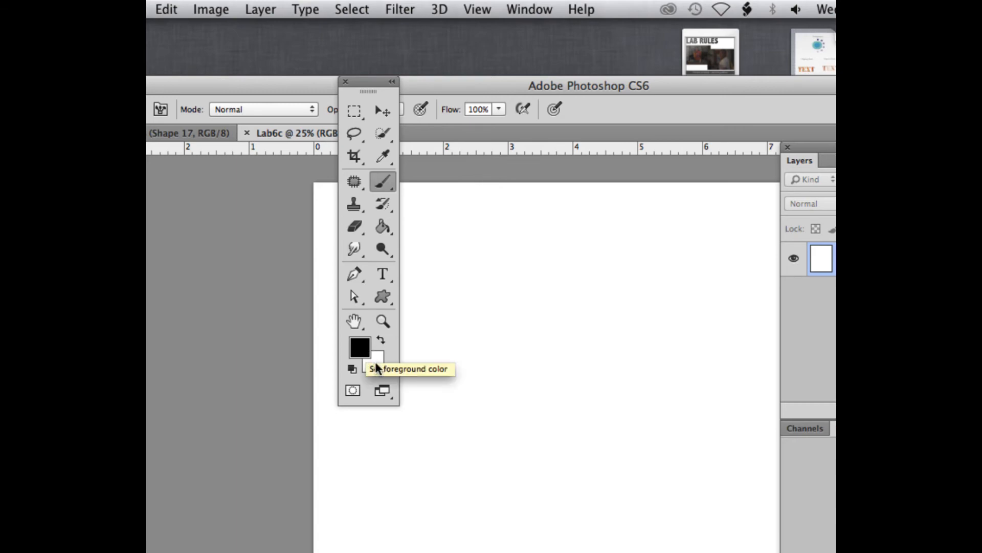
Step: Set the foreground color to a bright teal green with a hue of 158°
{"action": "left_click", "coordinate": [362, 346]}
{"action": "left_click", "coordinate": [663, 396]}
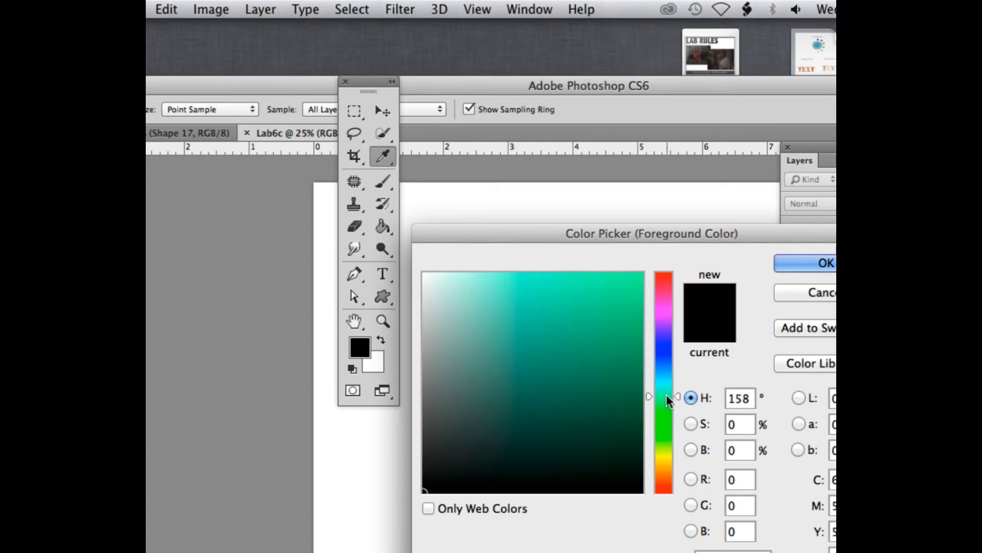
{"action": "left_click", "coordinate": [595, 289]}
{"action": "key", "text": "Return"}
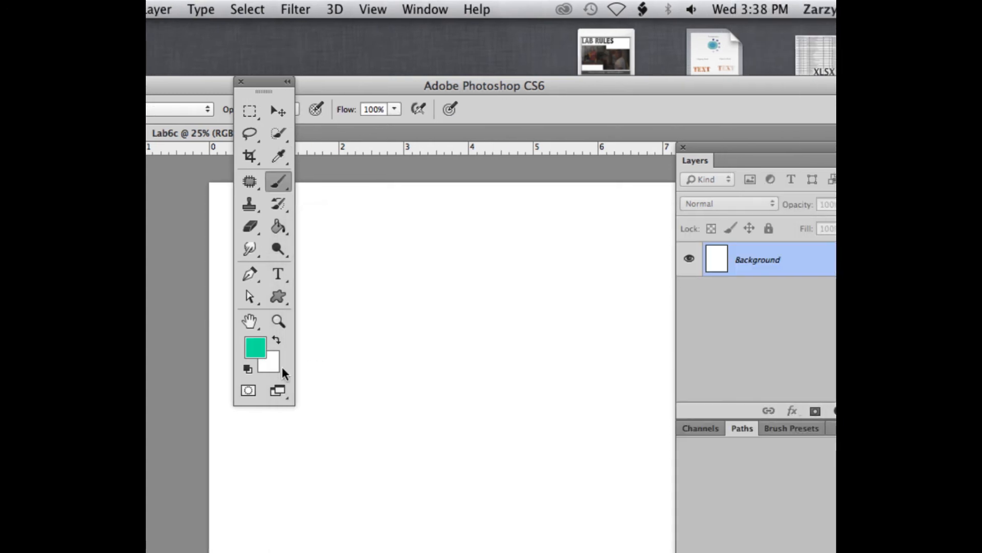
Step: Set the background color to a bright pink-magenta and return to the Brush tool
{"action": "left_click", "coordinate": [378, 366]}
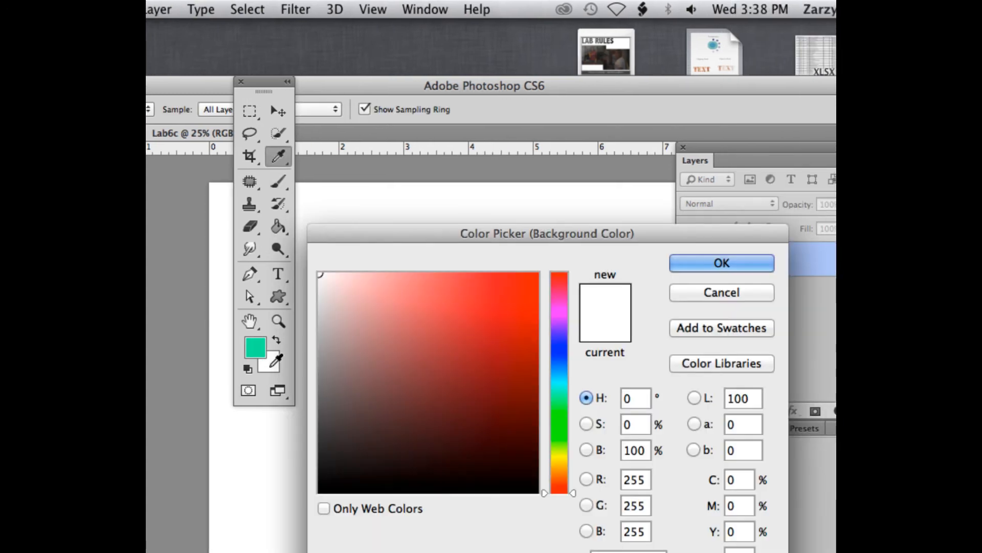
{"action": "left_click", "coordinate": [552, 313]}
{"action": "left_click", "coordinate": [475, 280]}
{"action": "left_click", "coordinate": [722, 262]}
{"action": "key", "text": "b"}
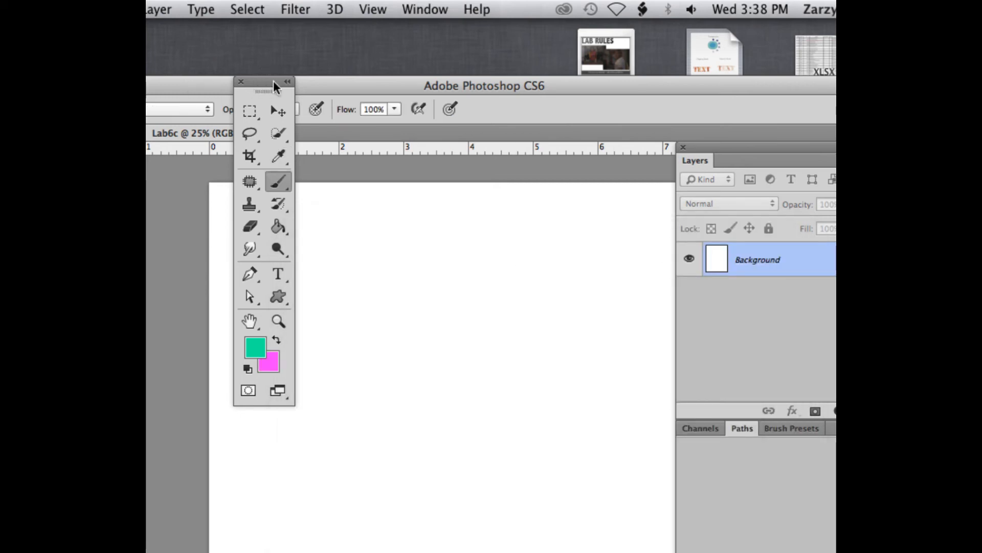
Step: Move the toolbox clear of the page and reposition the application window so the Lab6c canvas is exposed
{"action": "left_click_drag", "start_coordinate": [274, 81], "coordinate": [185, 81]}
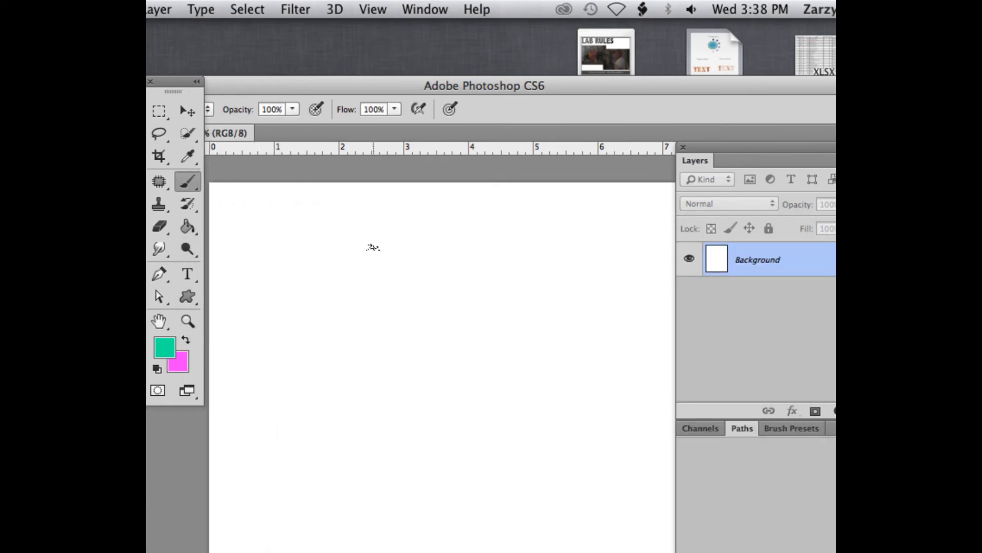
{"action": "left_click_drag", "start_coordinate": [174, 84], "coordinate": [171, 184]}
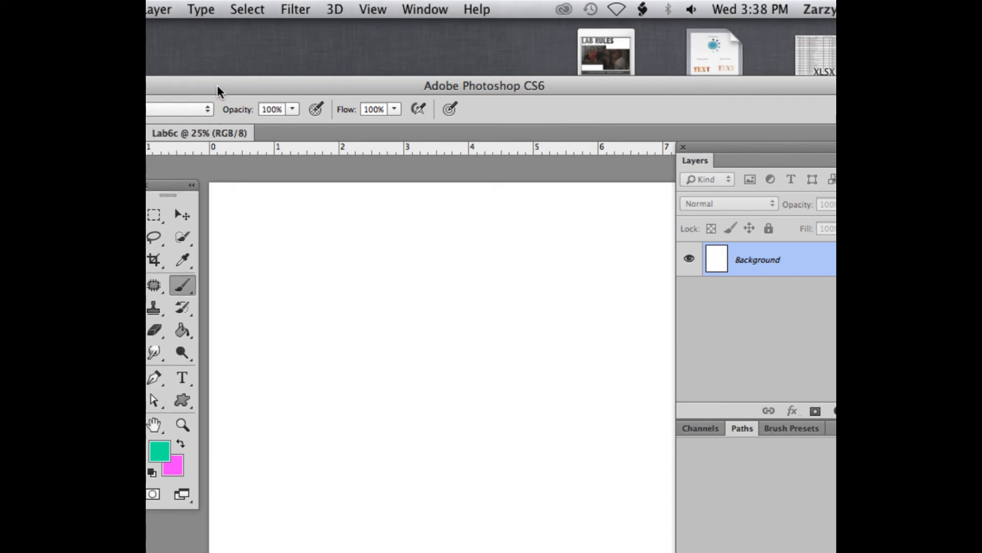
{"action": "left_click_drag", "start_coordinate": [217, 85], "coordinate": [363, 61]}
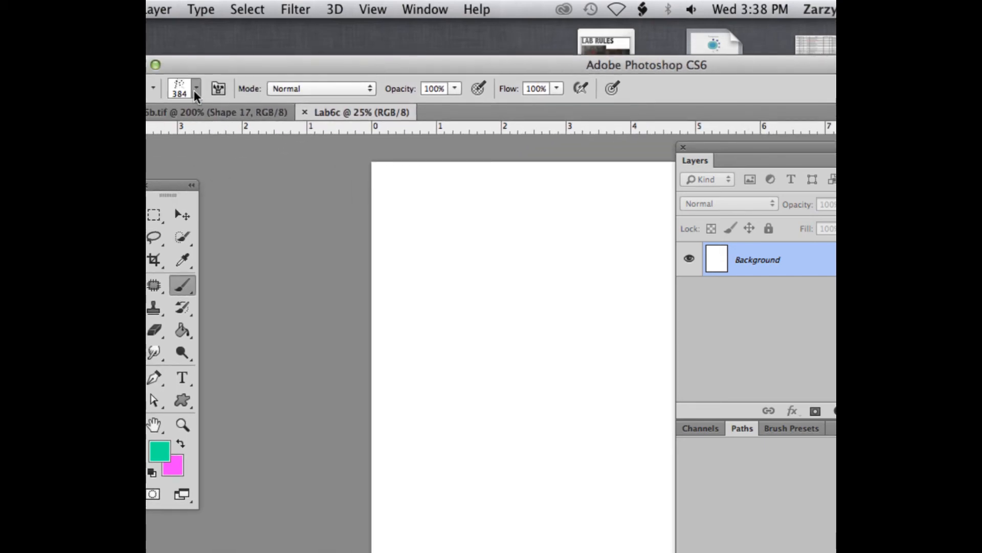
{"action": "left_click", "coordinate": [195, 88]}
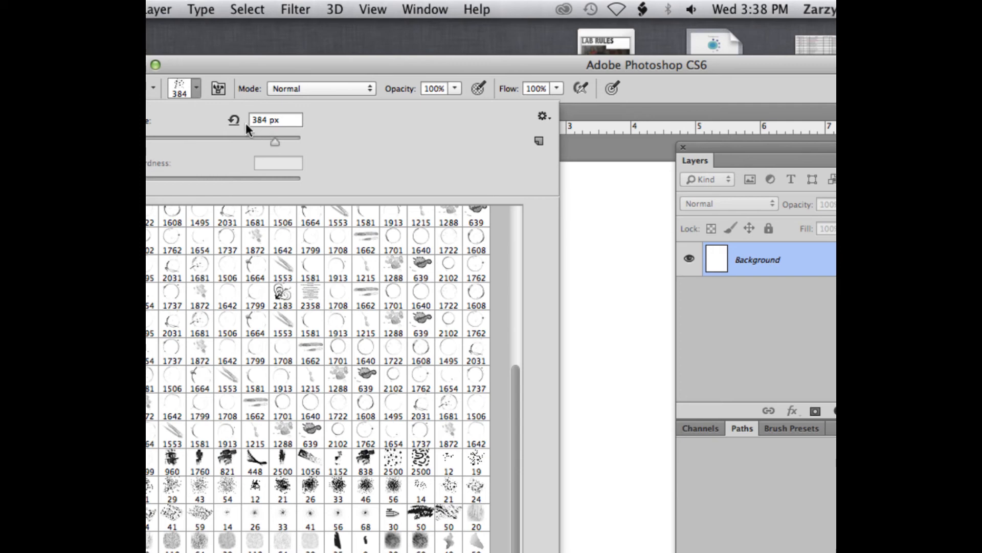
{"action": "left_click", "coordinate": [263, 65]}
{"action": "left_click_drag", "start_coordinate": [263, 65], "coordinate": [305, 75]}
{"action": "left_click", "coordinate": [292, 91]}
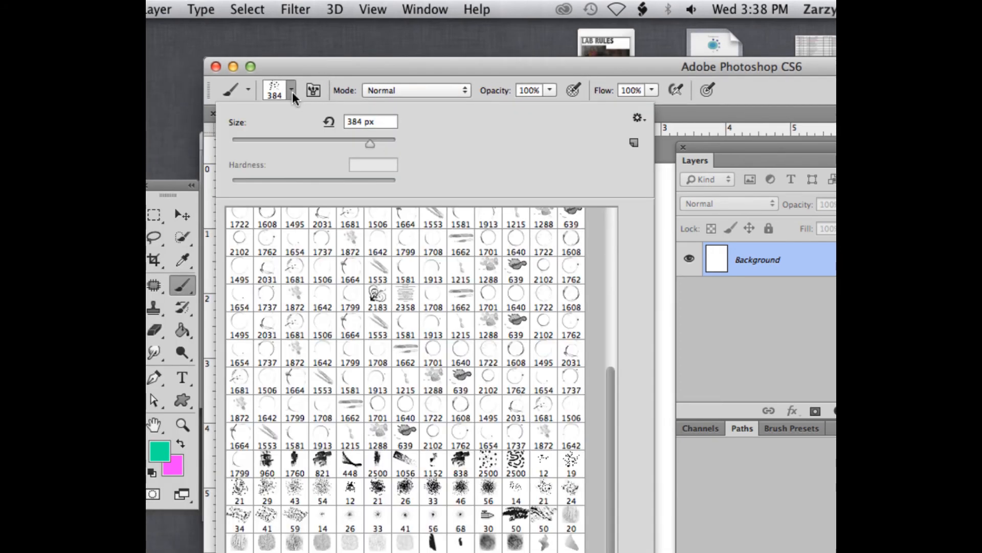
{"action": "left_click_drag", "start_coordinate": [460, 66], "coordinate": [188, 54]}
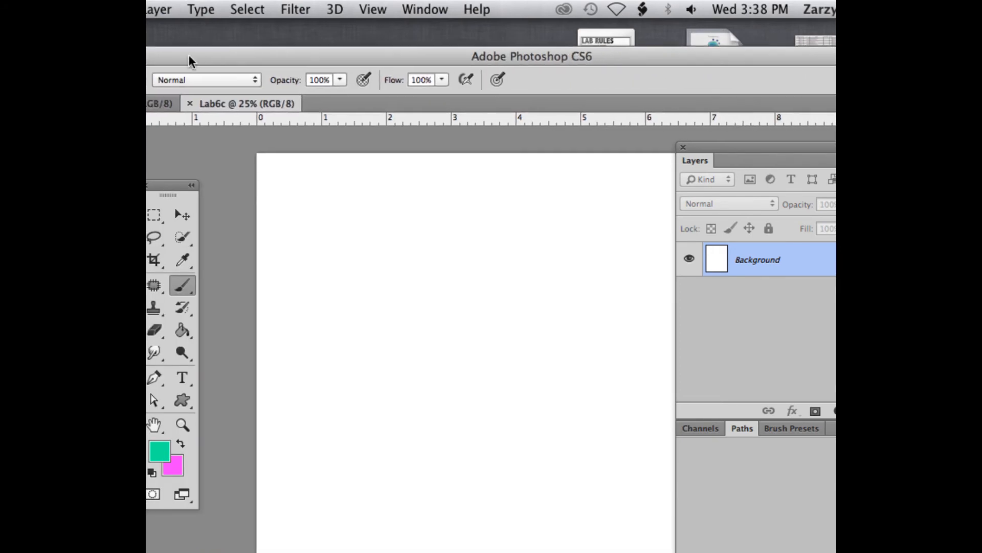
Step: Paint sweeping strokes of scattered teal, green and blue flowers over the upper part of the page
{"action": "mouse_move", "coordinate": [420, 203]}
{"action": "left_mouse_down"}
{"action": "mouse_move", "coordinate": [529, 323]}
{"action": "mouse_move", "coordinate": [568, 408]}
{"action": "mouse_move", "coordinate": [435, 460]}
{"action": "left_mouse_up"}
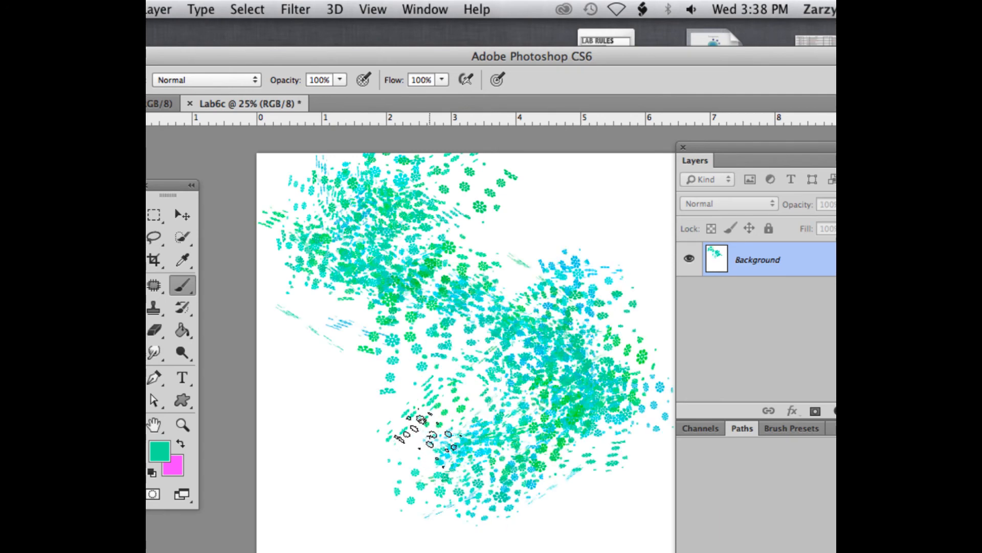
{"action": "mouse_move", "coordinate": [395, 348]}
{"action": "left_mouse_down"}
{"action": "mouse_move", "coordinate": [364, 463]}
{"action": "mouse_move", "coordinate": [460, 478]}
{"action": "left_mouse_up"}
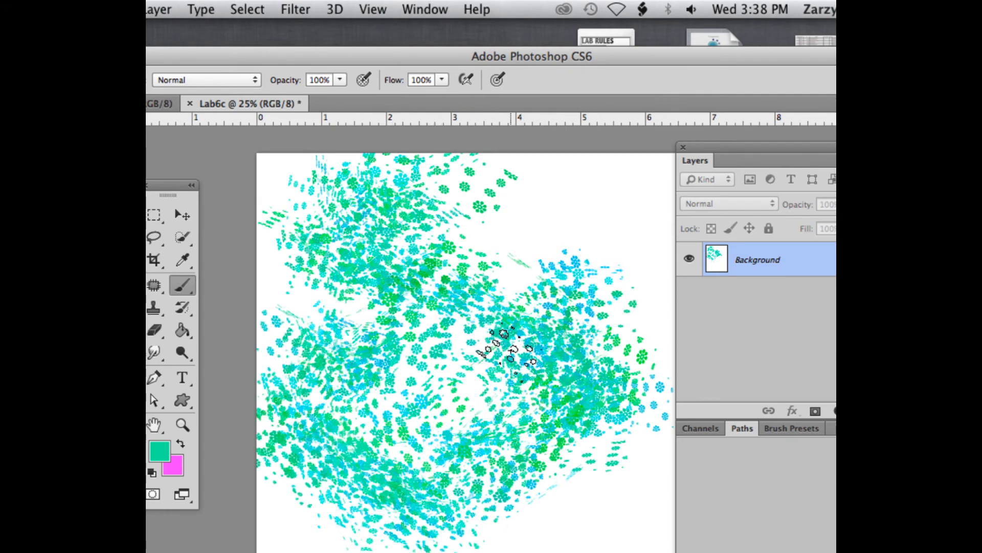
{"action": "key", "text": "super+minus"}
{"action": "mouse_move", "coordinate": [510, 348]}
{"action": "left_mouse_down"}
{"action": "mouse_move", "coordinate": [511, 318]}
{"action": "mouse_move", "coordinate": [624, 329]}
{"action": "mouse_move", "coordinate": [660, 353]}
{"action": "left_mouse_up"}
{"action": "left_click_drag", "start_coordinate": [588, 492], "coordinate": [578, 501]}
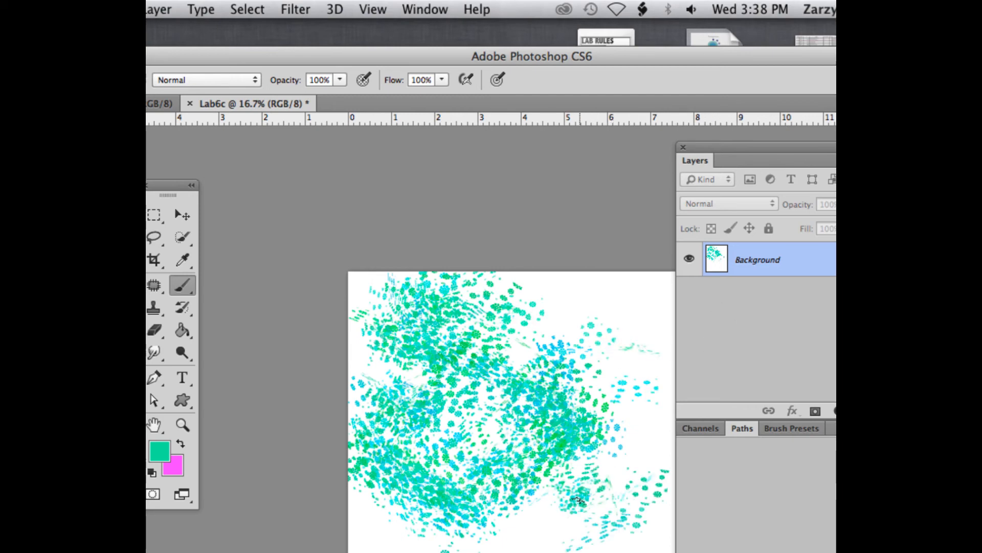
{"action": "key", "text": "super+equal"}
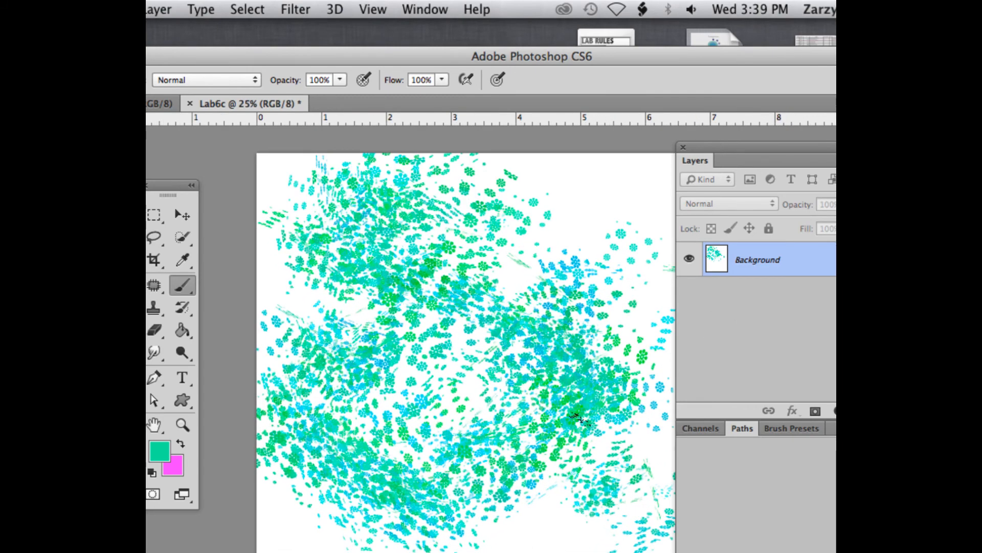
Step: Reopen the detailed brush settings, disable Scattering and Color Dynamics, and reset the colors to default black and white
{"action": "left_click_drag", "start_coordinate": [225, 52], "coordinate": [362, 65]}
{"action": "left_click", "coordinate": [236, 83]}
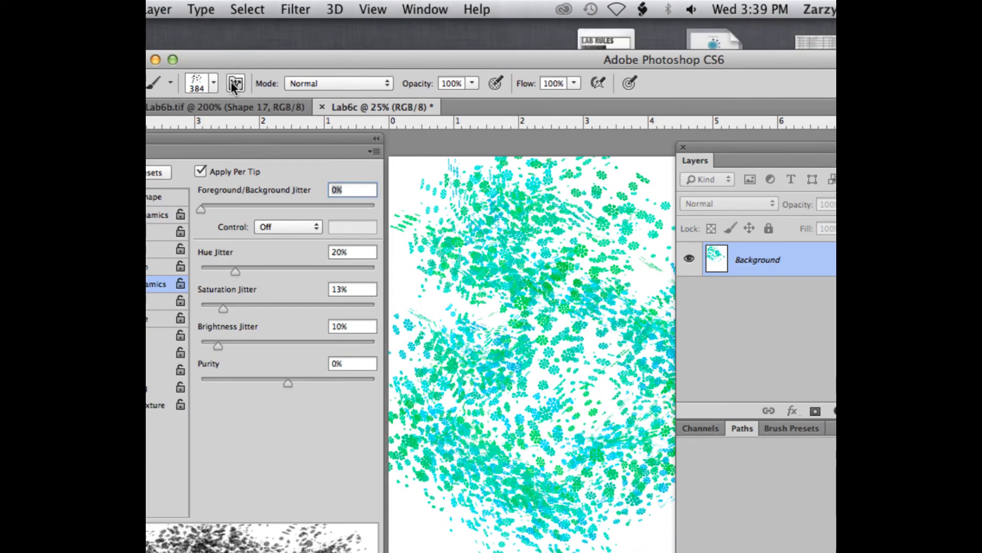
{"action": "left_click_drag", "start_coordinate": [187, 146], "coordinate": [335, 109]}
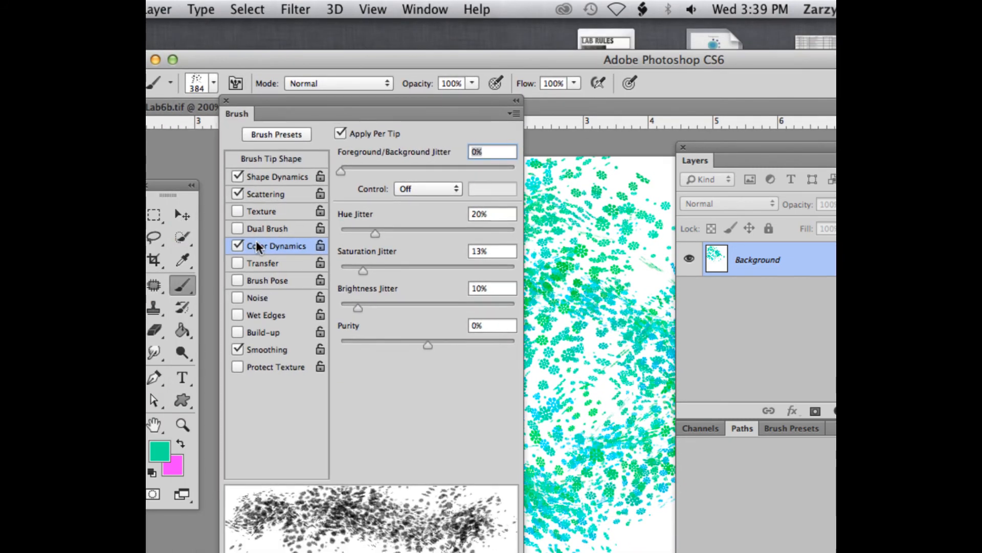
{"action": "left_click", "coordinate": [238, 193]}
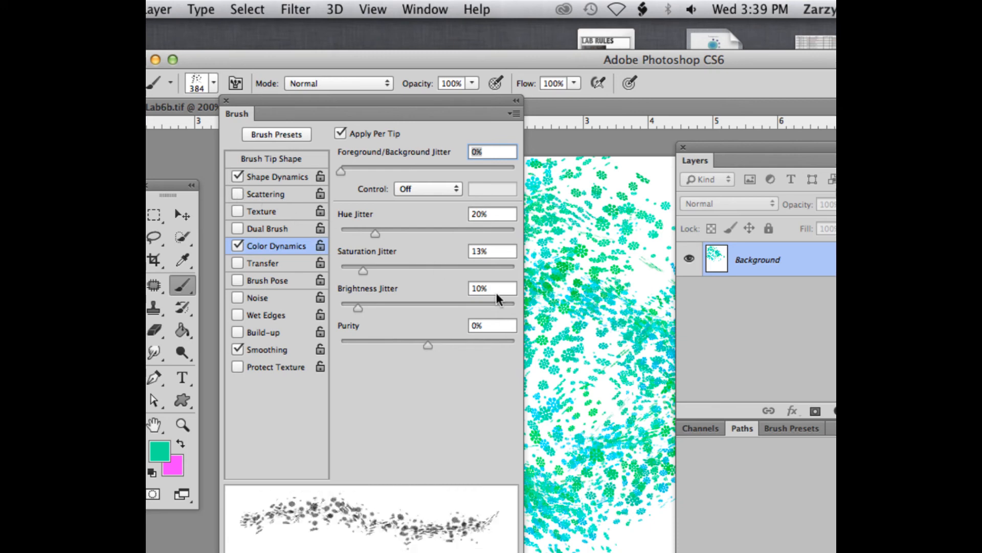
{"action": "left_click", "coordinate": [235, 241]}
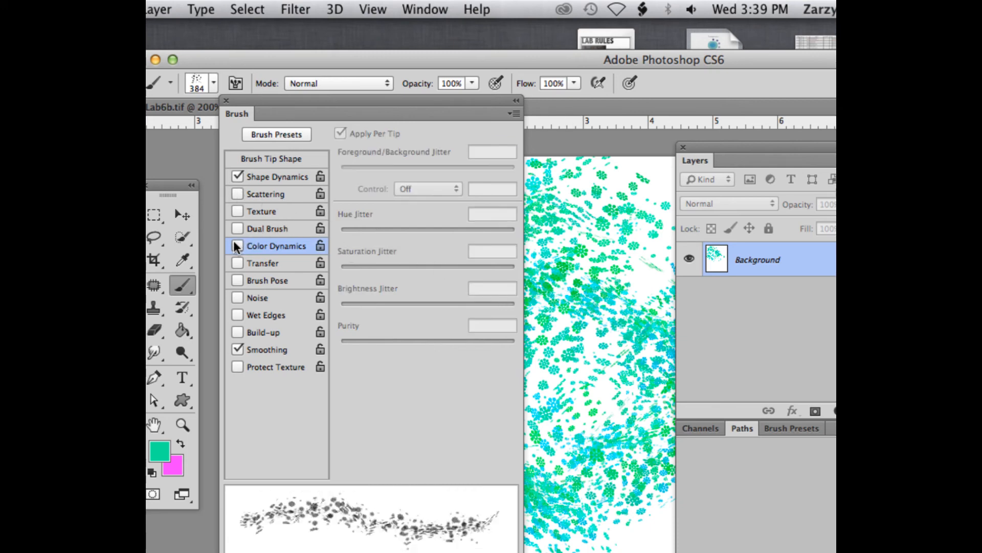
{"action": "left_click", "coordinate": [238, 243]}
{"action": "left_click", "coordinate": [236, 243]}
{"action": "left_click", "coordinate": [152, 472]}
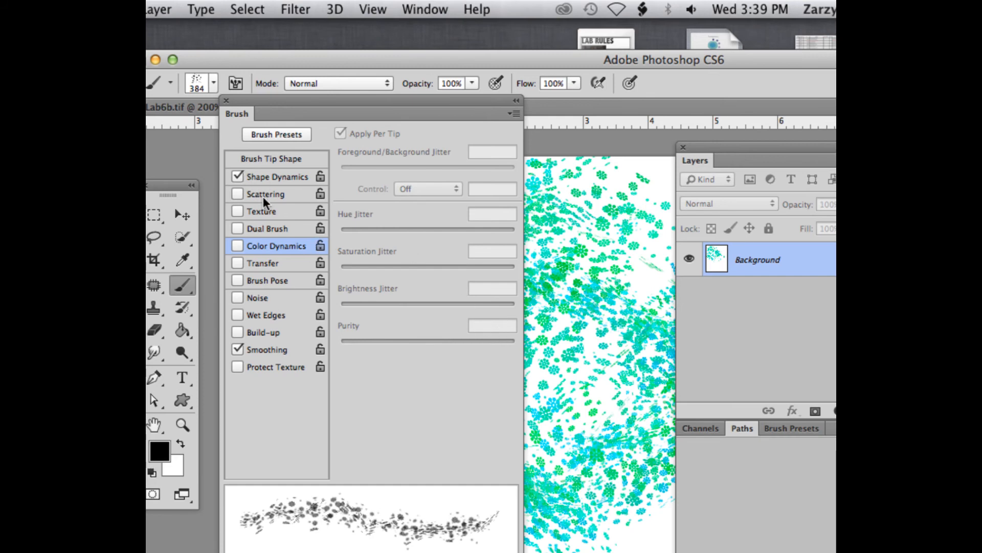
Step: Show the Shape Dynamics settings and paint two black flower strokes over the teal ones with Scattering off
{"action": "left_click", "coordinate": [289, 177]}
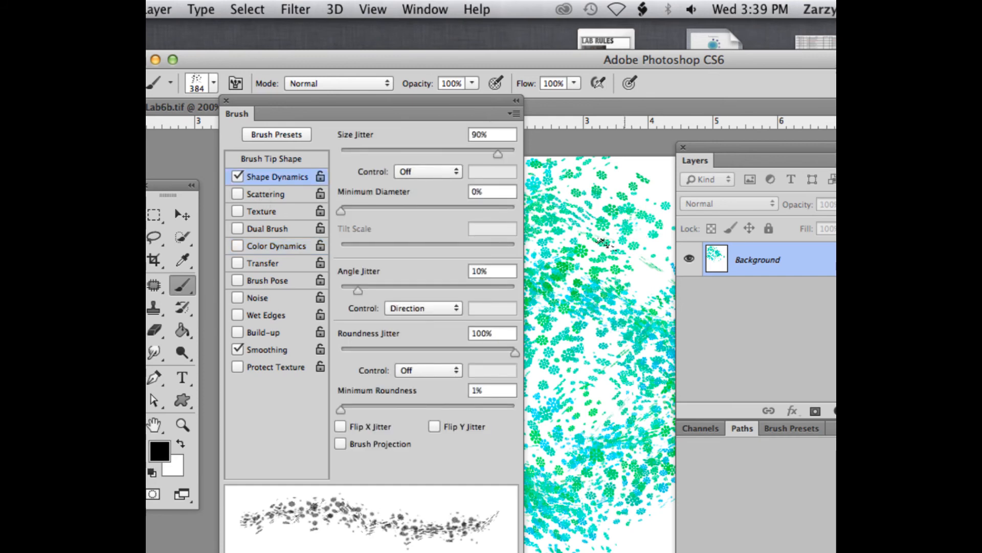
{"action": "left_click_drag", "start_coordinate": [605, 244], "coordinate": [603, 329]}
{"action": "left_click_drag", "start_coordinate": [639, 394], "coordinate": [578, 429]}
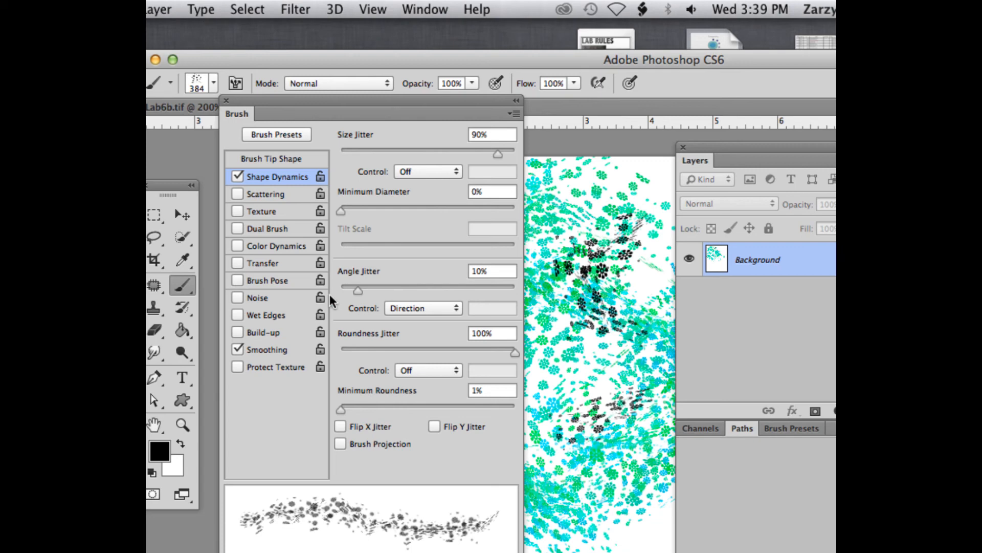
Step: Re-enable Scattering and paint several strokes of scattered black flowers across the teal pattern, moving the brush settings aside while painting
{"action": "left_click", "coordinate": [268, 194]}
{"action": "mouse_move", "coordinate": [588, 286]}
{"action": "left_mouse_down"}
{"action": "mouse_move", "coordinate": [548, 409]}
{"action": "mouse_move", "coordinate": [604, 486]}
{"action": "mouse_move", "coordinate": [630, 266]}
{"action": "mouse_move", "coordinate": [601, 179]}
{"action": "left_mouse_up"}
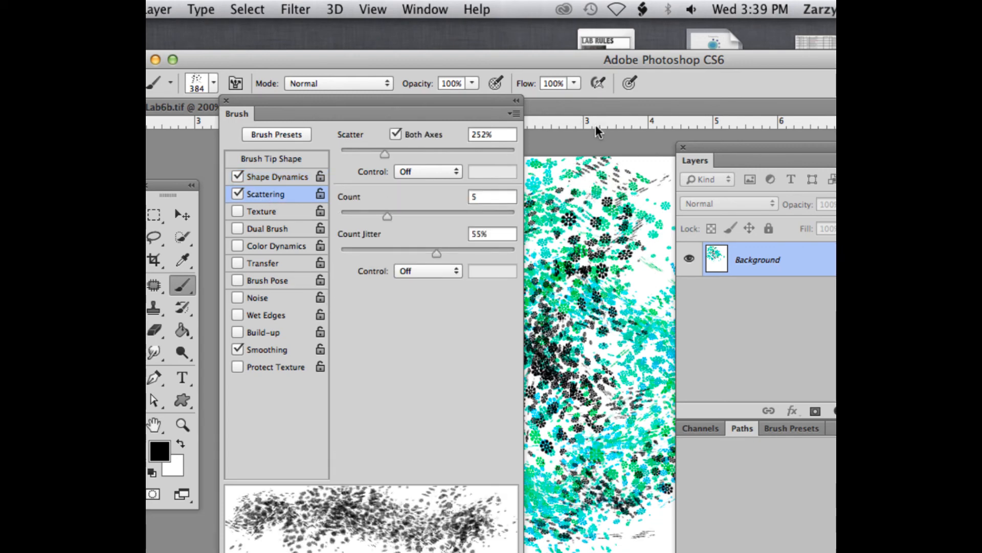
{"action": "left_click_drag", "start_coordinate": [462, 106], "coordinate": [213, 108]}
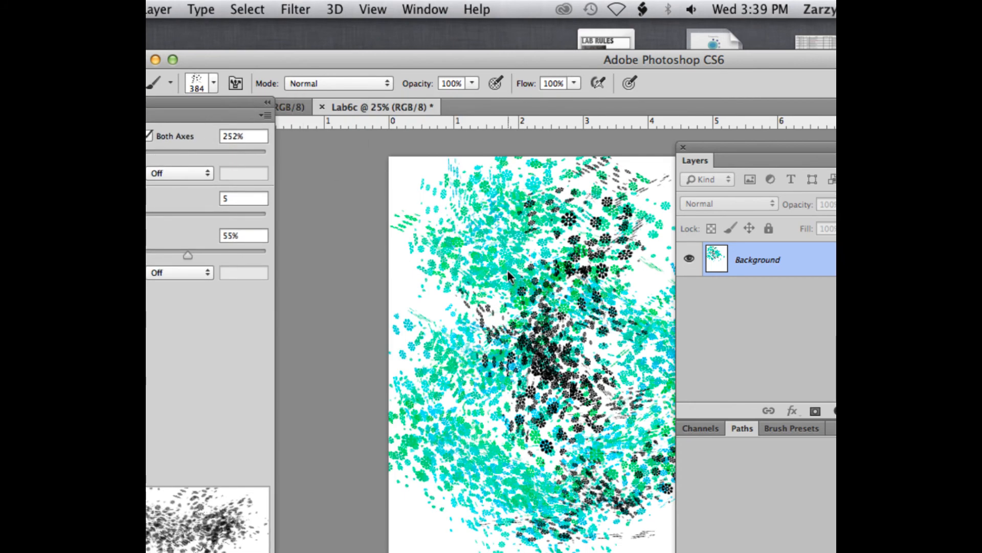
{"action": "mouse_move", "coordinate": [492, 205]}
{"action": "left_mouse_down"}
{"action": "mouse_move", "coordinate": [399, 297]}
{"action": "mouse_move", "coordinate": [461, 230]}
{"action": "left_mouse_up"}
{"action": "left_click_drag", "start_coordinate": [527, 409], "coordinate": [435, 501]}
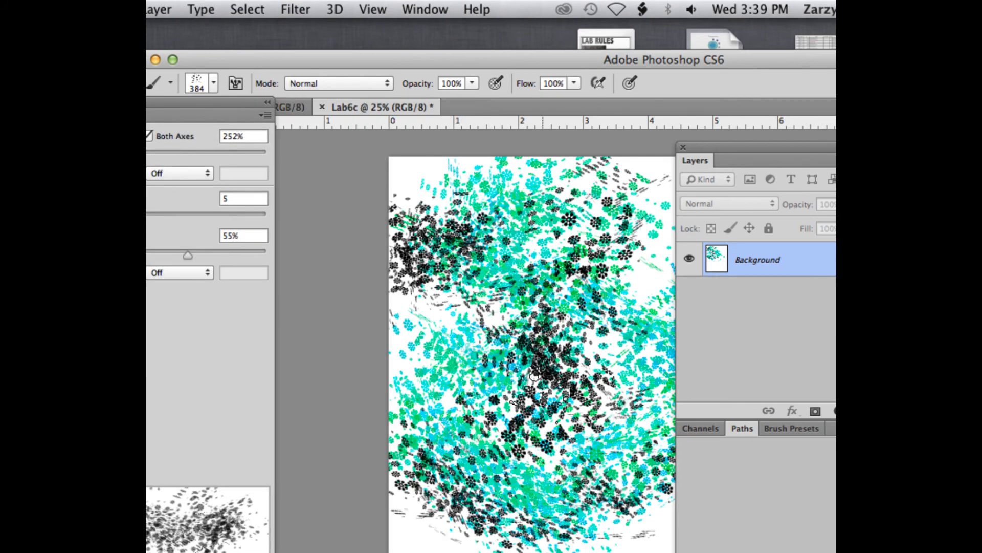
{"action": "mouse_move", "coordinate": [658, 519]}
{"action": "left_mouse_down"}
{"action": "mouse_move", "coordinate": [635, 537]}
{"action": "mouse_move", "coordinate": [603, 532]}
{"action": "left_mouse_up"}
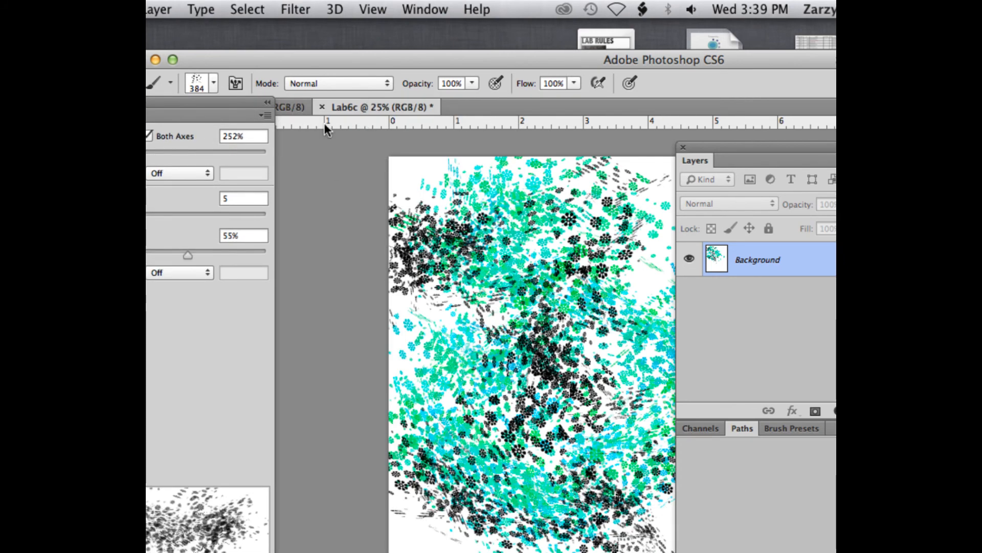
{"action": "left_click_drag", "start_coordinate": [219, 105], "coordinate": [389, 91]}
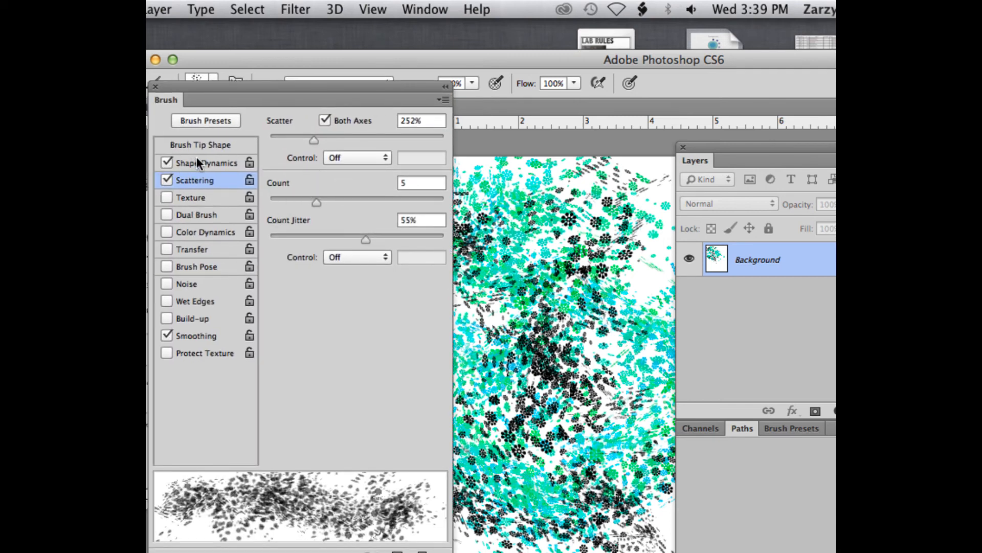
Step: Reduce the flower brush size to 89 px and move the document window and Layers panel to uncover the page
{"action": "left_click", "coordinate": [571, 227]}
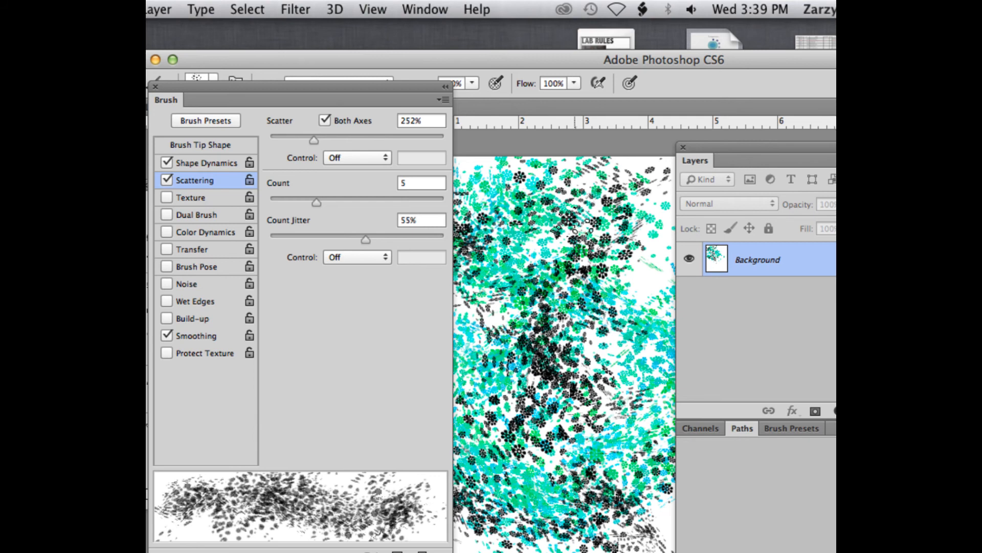
{"action": "left_click_drag", "start_coordinate": [575, 60], "coordinate": [551, 32]}
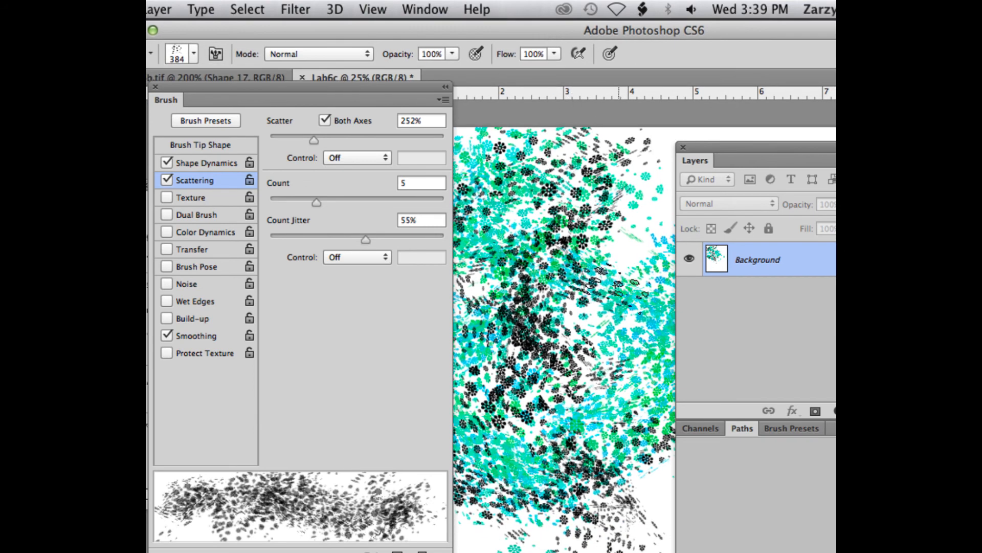
{"action": "mouse_move", "coordinate": [245, 90]}
{"action": "left_mouse_down"}
{"action": "mouse_move", "coordinate": [258, 96]}
{"action": "mouse_move", "coordinate": [221, 112]}
{"action": "left_mouse_up"}
{"action": "left_click", "coordinate": [195, 56]}
{"action": "key", "text": "Return"}
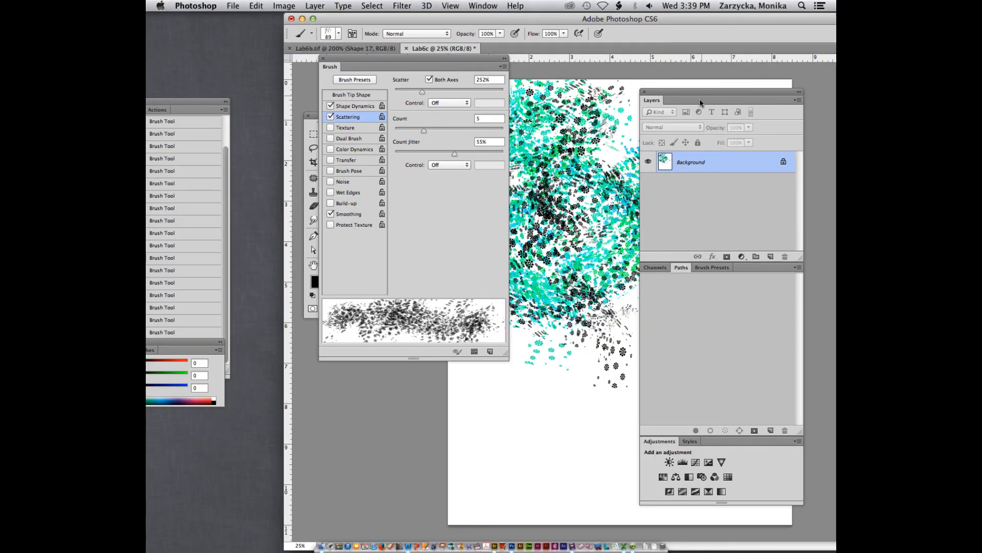
{"action": "left_click_drag", "start_coordinate": [700, 102], "coordinate": [286, 273]}
{"action": "left_click_drag", "start_coordinate": [646, 20], "coordinate": [599, 20]}
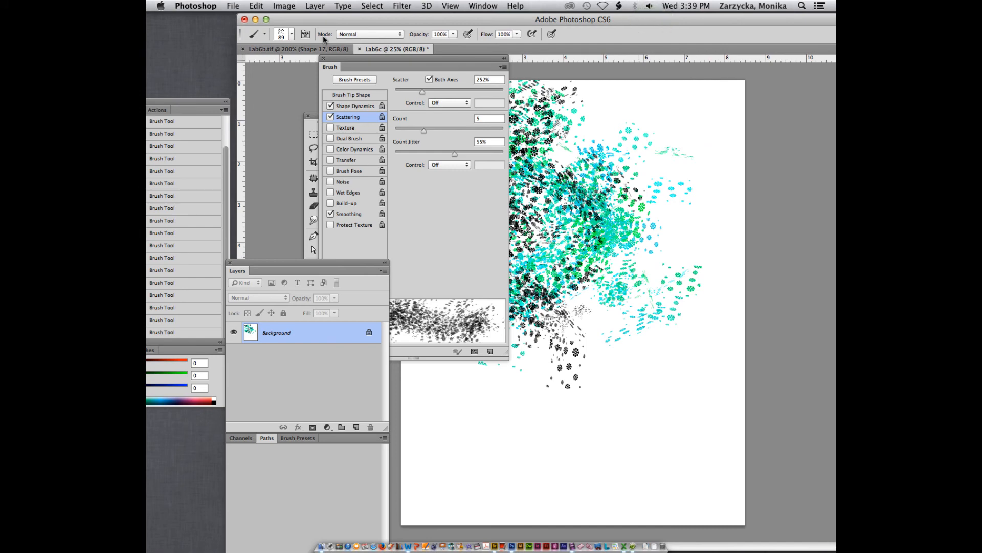
Step: Set the brush size to 102 px and paint several curving black scattered strokes over the right half of the page
{"action": "left_click", "coordinate": [291, 35]}
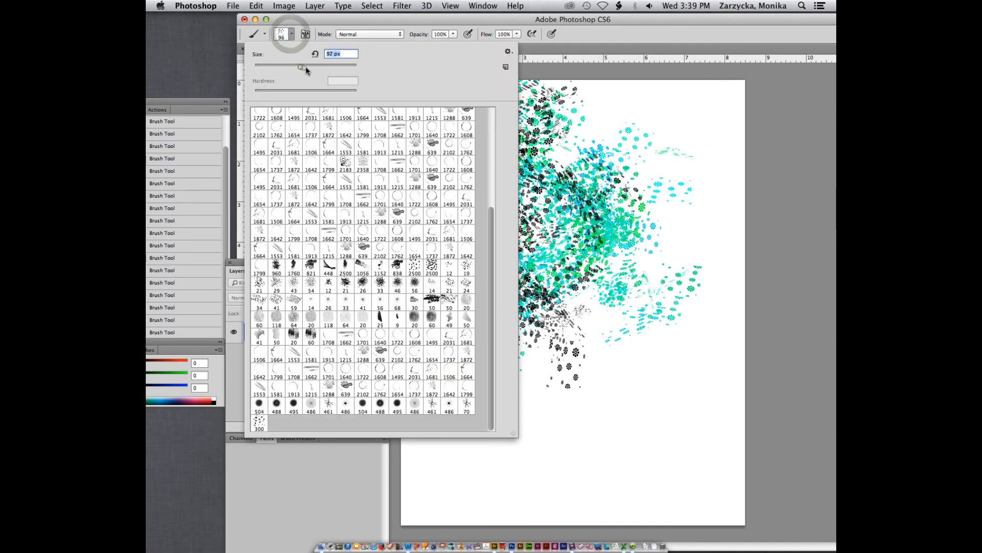
{"action": "left_click_drag", "start_coordinate": [306, 67], "coordinate": [308, 66]}
{"action": "mouse_move", "coordinate": [629, 120]}
{"action": "left_mouse_down"}
{"action": "mouse_move", "coordinate": [688, 284]}
{"action": "mouse_move", "coordinate": [555, 455]}
{"action": "left_mouse_up"}
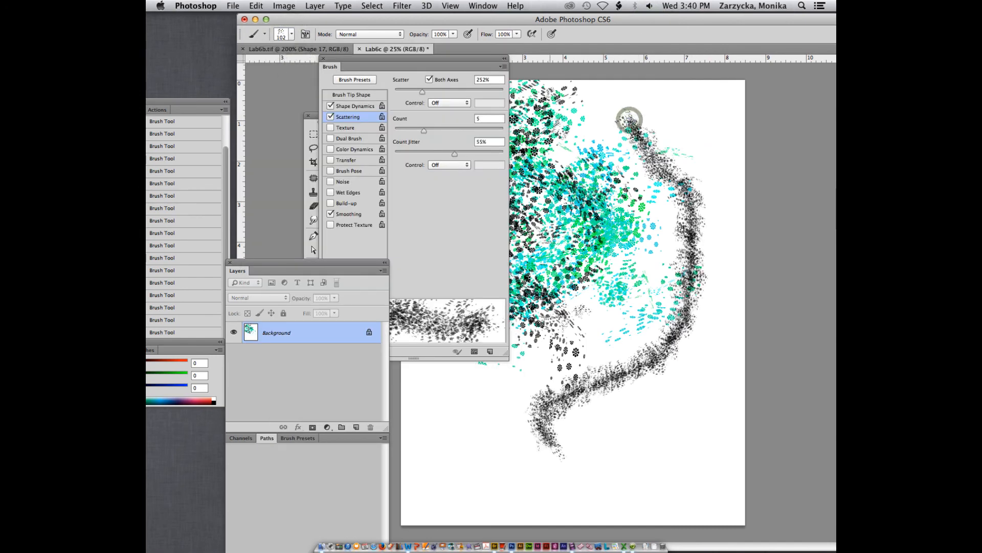
{"action": "left_click_drag", "start_coordinate": [630, 119], "coordinate": [624, 476]}
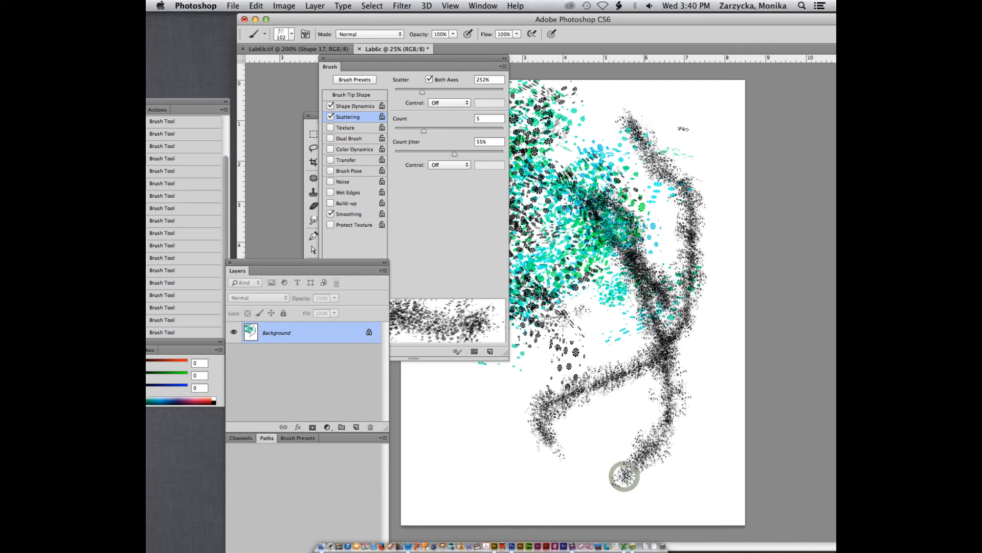
{"action": "mouse_move", "coordinate": [637, 250]}
{"action": "left_mouse_down"}
{"action": "mouse_move", "coordinate": [709, 164]}
{"action": "mouse_move", "coordinate": [719, 179]}
{"action": "left_mouse_up"}
{"action": "left_click_drag", "start_coordinate": [619, 99], "coordinate": [637, 102]}
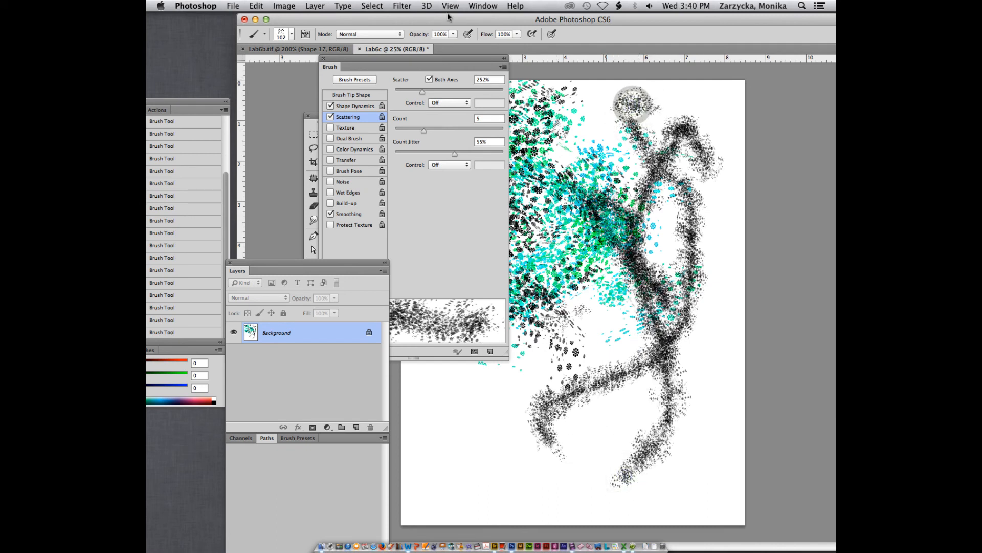
Step: Enlarge the brush to 167 px and paint a black scattered stroke near the top of the page
{"action": "left_click", "coordinate": [292, 34]}
{"action": "left_click_drag", "start_coordinate": [315, 66], "coordinate": [323, 67]}
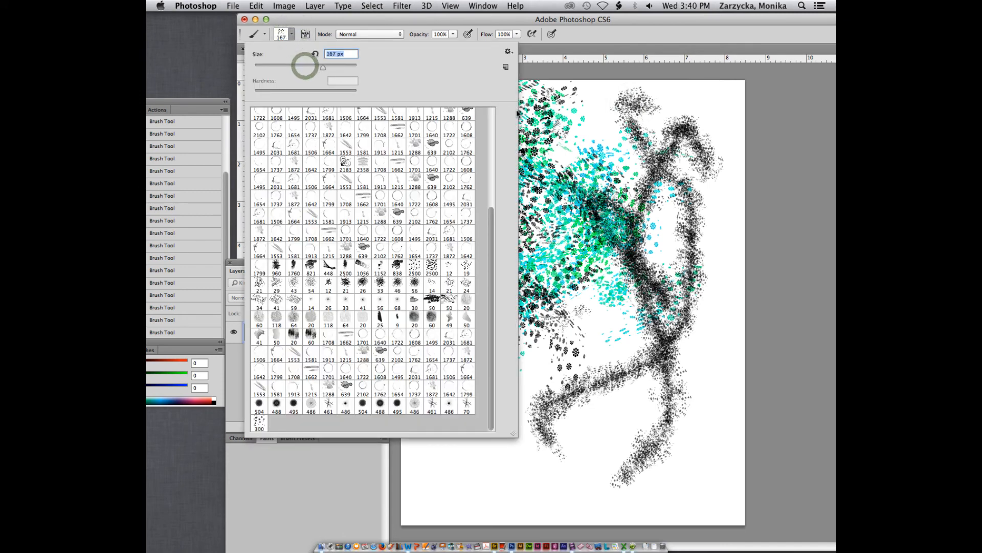
{"action": "key", "text": "F5"}
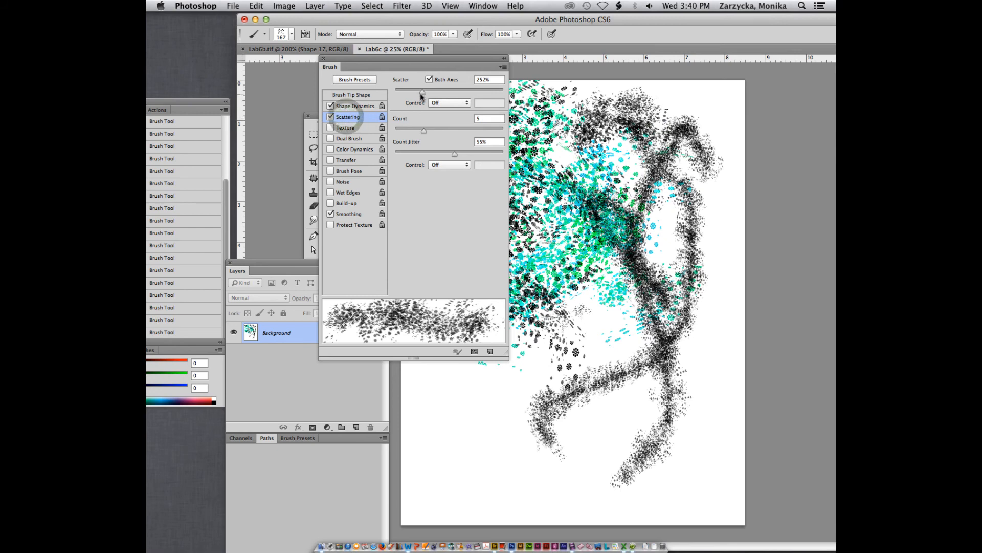
Step: Raise the Scatter amount to 391% and paint wider black strokes across the lower page, moving the Layers panel clear
{"action": "left_click_drag", "start_coordinate": [422, 91], "coordinate": [438, 92]}
{"action": "mouse_move", "coordinate": [496, 478]}
{"action": "left_mouse_down"}
{"action": "mouse_move", "coordinate": [423, 409]}
{"action": "mouse_move", "coordinate": [659, 451]}
{"action": "mouse_move", "coordinate": [641, 484]}
{"action": "left_mouse_up"}
{"action": "left_click_drag", "start_coordinate": [271, 262], "coordinate": [239, 383]}
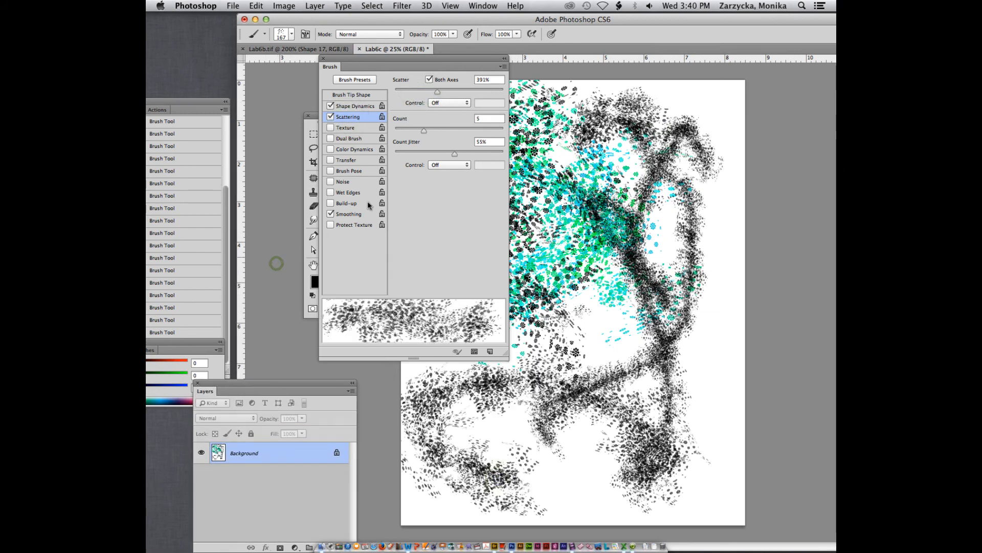
Step: Enable Color Dynamics, move the brush settings off the page, and set the foreground color to bright cyan
{"action": "left_click", "coordinate": [330, 149]}
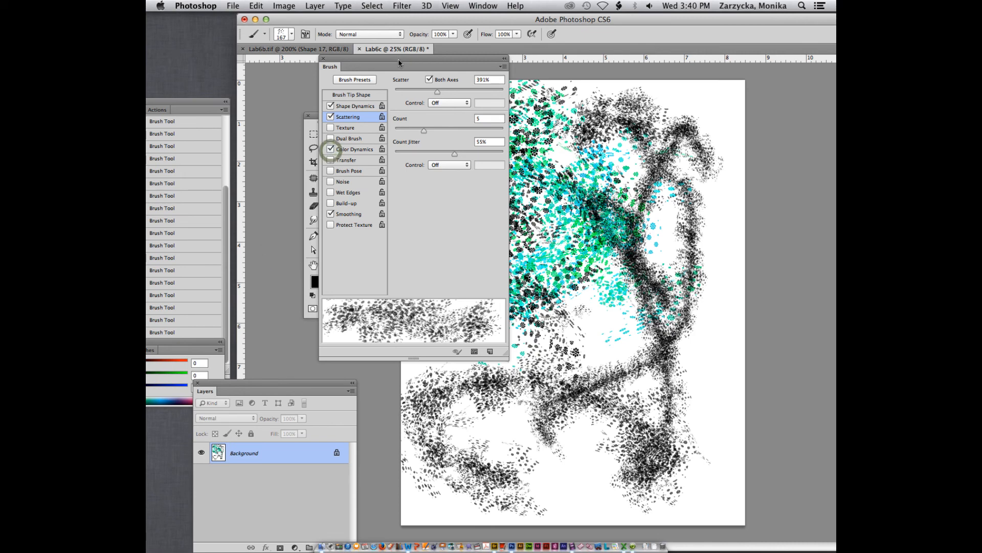
{"action": "left_click_drag", "start_coordinate": [399, 59], "coordinate": [210, 51]}
{"action": "left_click", "coordinate": [317, 282]}
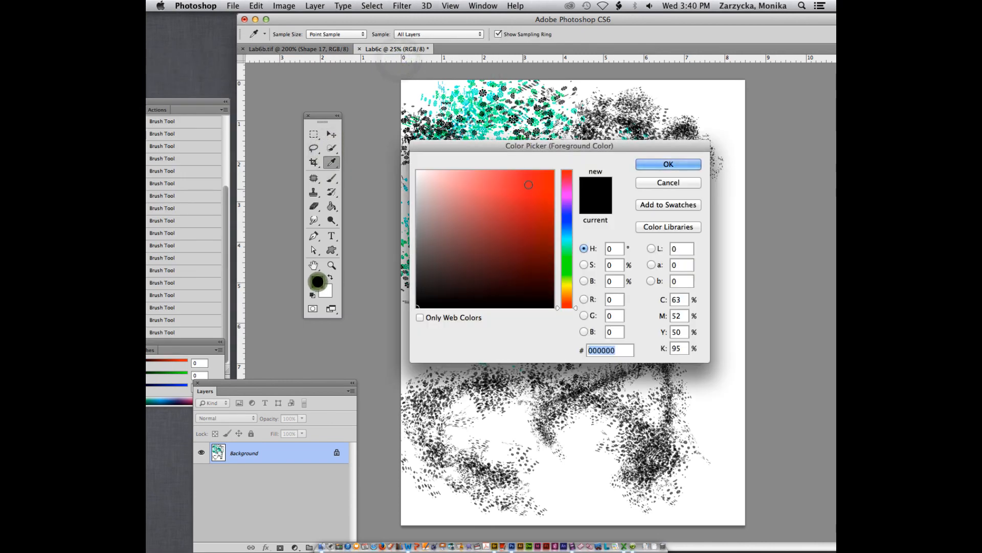
{"action": "left_click", "coordinate": [568, 258]}
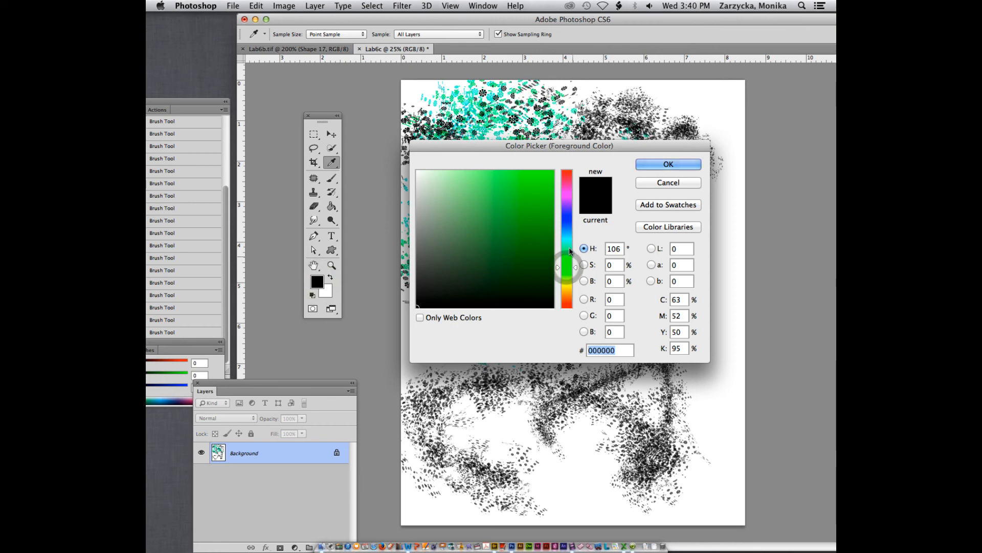
{"action": "left_click", "coordinate": [566, 241]}
{"action": "left_click", "coordinate": [530, 176]}
{"action": "left_click", "coordinate": [668, 164]}
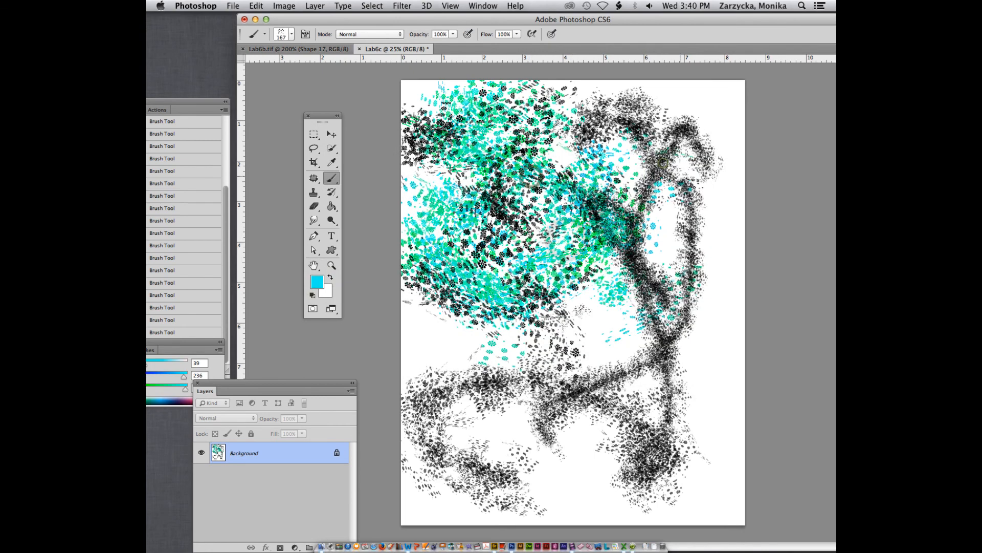
Step: Paint sweeping strokes of scattered cyan and blue flowers over the right side, bottom and upper-left corner of the page
{"action": "mouse_move", "coordinate": [693, 387]}
{"action": "left_mouse_down"}
{"action": "mouse_move", "coordinate": [716, 434]}
{"action": "mouse_move", "coordinate": [600, 454]}
{"action": "mouse_move", "coordinate": [563, 466]}
{"action": "left_mouse_up"}
{"action": "mouse_move", "coordinate": [640, 287]}
{"action": "left_mouse_down"}
{"action": "mouse_move", "coordinate": [532, 502]}
{"action": "mouse_move", "coordinate": [506, 491]}
{"action": "left_mouse_up"}
{"action": "left_click_drag", "start_coordinate": [578, 348], "coordinate": [435, 356]}
{"action": "mouse_move", "coordinate": [640, 179]}
{"action": "left_mouse_down"}
{"action": "mouse_move", "coordinate": [614, 85]}
{"action": "mouse_move", "coordinate": [633, 164]}
{"action": "mouse_move", "coordinate": [721, 215]}
{"action": "mouse_move", "coordinate": [717, 307]}
{"action": "mouse_move", "coordinate": [732, 439]}
{"action": "mouse_move", "coordinate": [578, 517]}
{"action": "left_mouse_up"}
{"action": "left_click_drag", "start_coordinate": [491, 92], "coordinate": [401, 175]}
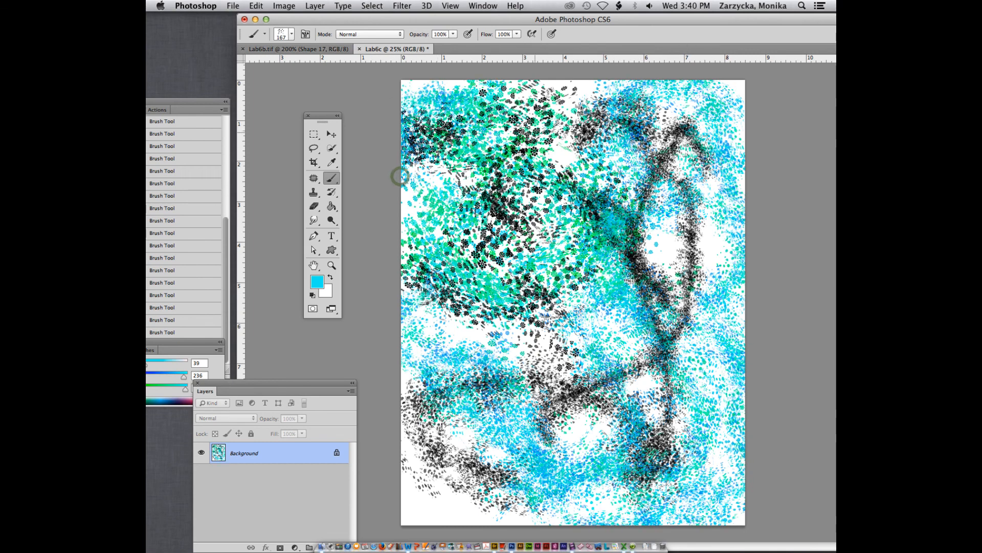
Step: Set the background color to red and paint more scattered strokes over the lower-left part of the page
{"action": "left_click", "coordinate": [326, 291]}
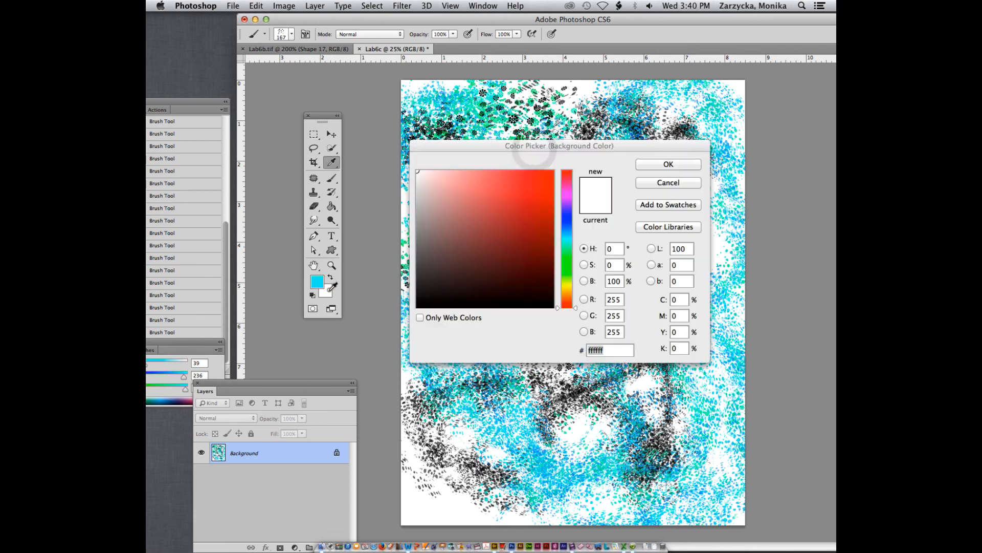
{"action": "left_click", "coordinate": [516, 202]}
{"action": "left_click", "coordinate": [668, 164]}
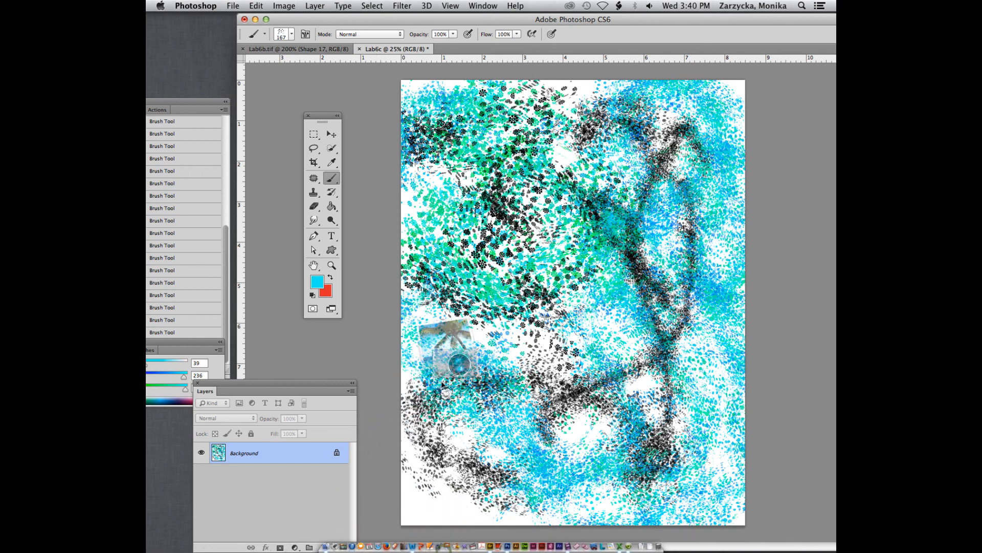
{"action": "mouse_move", "coordinate": [446, 507]}
{"action": "left_mouse_down"}
{"action": "mouse_move", "coordinate": [410, 440]}
{"action": "mouse_move", "coordinate": [563, 460]}
{"action": "mouse_move", "coordinate": [471, 496]}
{"action": "mouse_move", "coordinate": [517, 362]}
{"action": "left_mouse_up"}
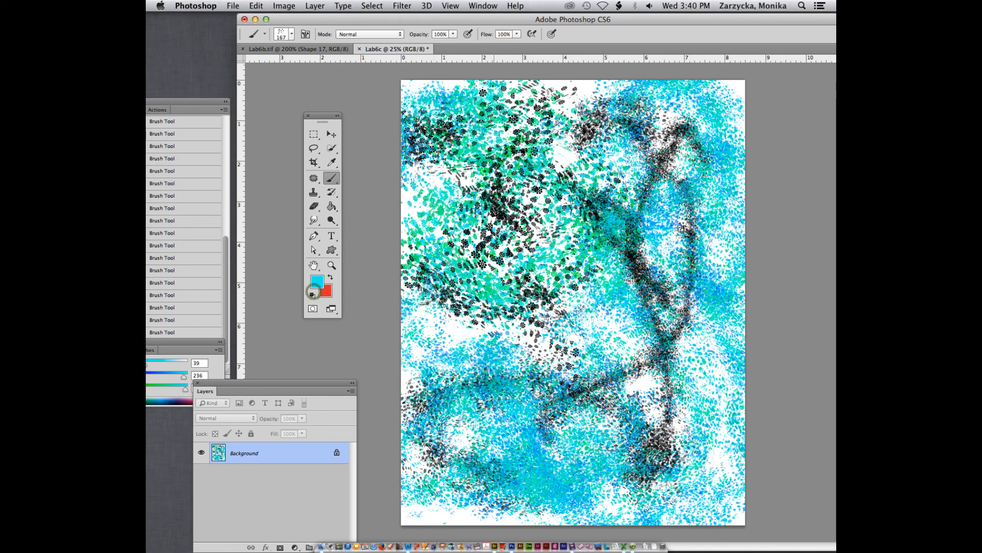
Step: Enlarge the brush to 201 px, reset the colors to default black and white, and paint black strokes over the blue pattern
{"action": "left_click", "coordinate": [287, 34]}
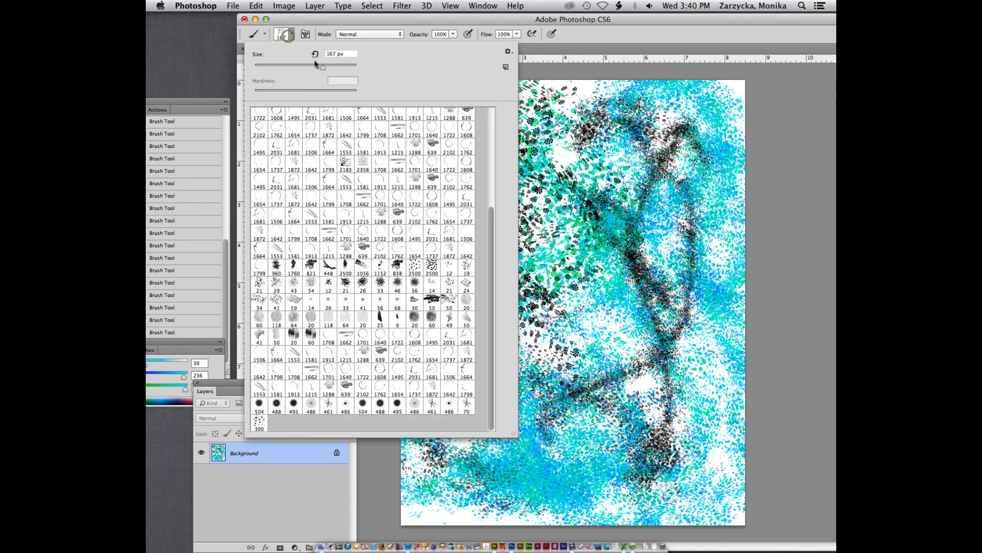
{"action": "left_click_drag", "start_coordinate": [315, 64], "coordinate": [325, 67]}
{"action": "key", "text": "Return"}
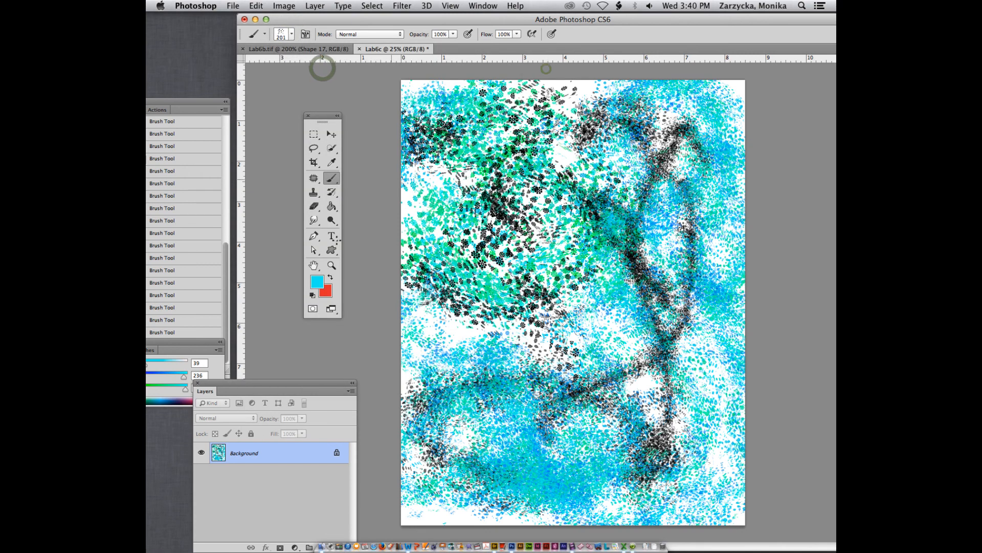
{"action": "left_click", "coordinate": [312, 294]}
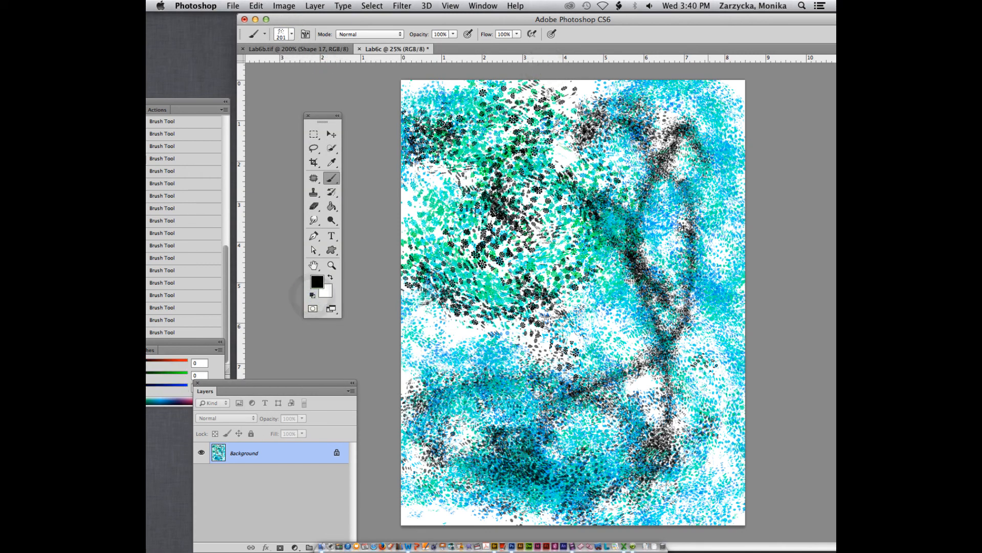
{"action": "mouse_move", "coordinate": [705, 363]}
{"action": "left_mouse_down"}
{"action": "mouse_move", "coordinate": [609, 338]}
{"action": "mouse_move", "coordinate": [624, 307]}
{"action": "left_mouse_up"}
{"action": "mouse_move", "coordinate": [726, 169]}
{"action": "left_mouse_down"}
{"action": "mouse_move", "coordinate": [688, 121]}
{"action": "mouse_move", "coordinate": [699, 131]}
{"action": "left_mouse_up"}
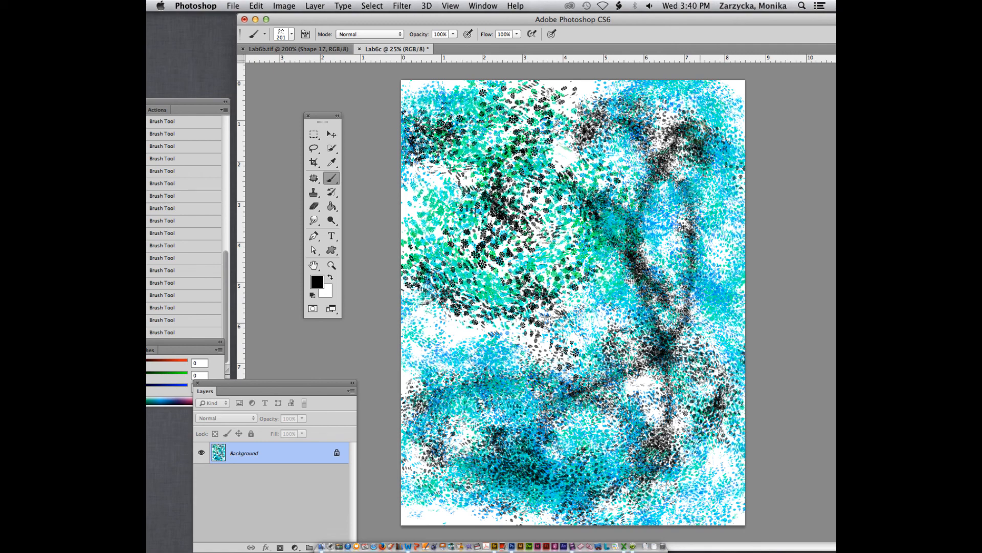
Step: Save the image as Lab6c.tif in the Lab6 folder in TIFF format with LZW compression
{"action": "key", "text": "super+s"}
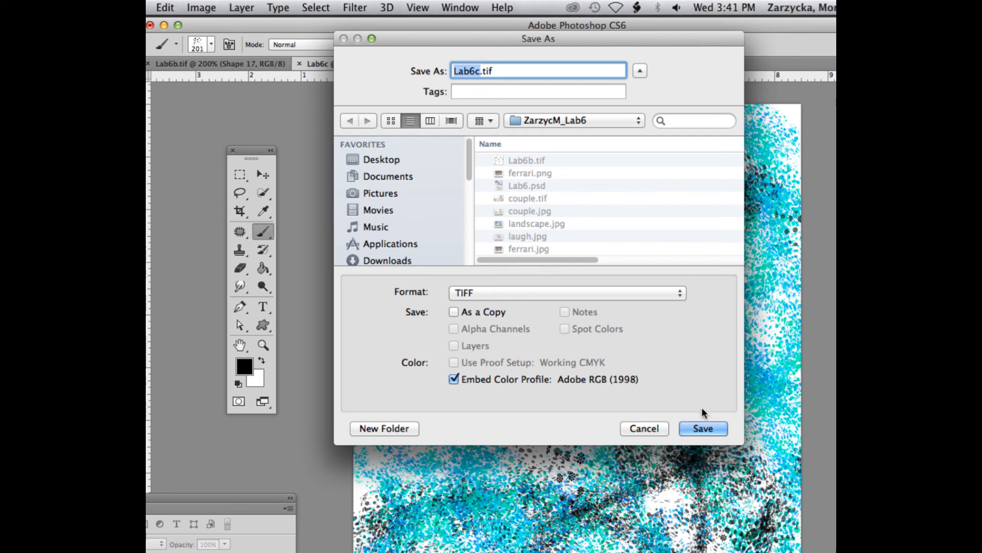
{"action": "left_click", "coordinate": [704, 380]}
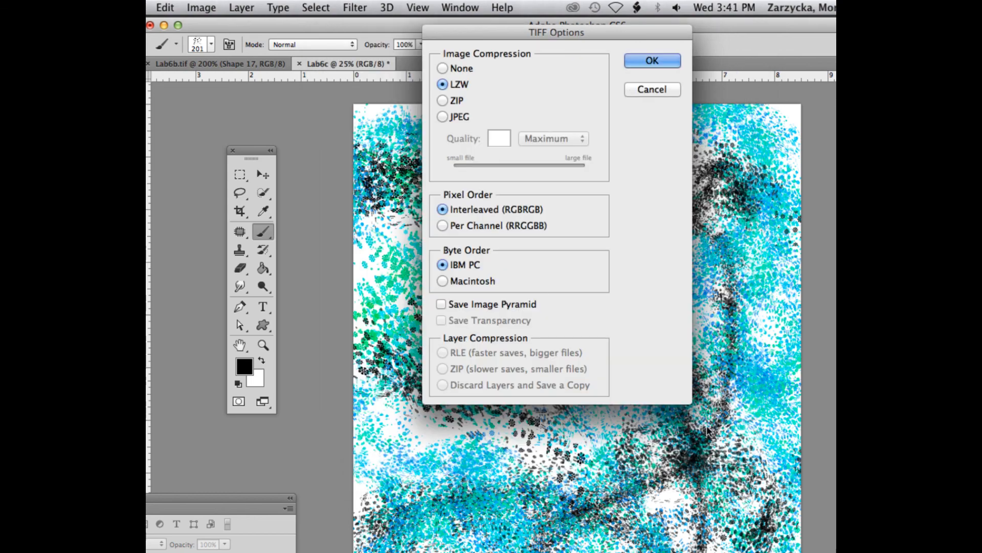
{"action": "left_click", "coordinate": [652, 60]}
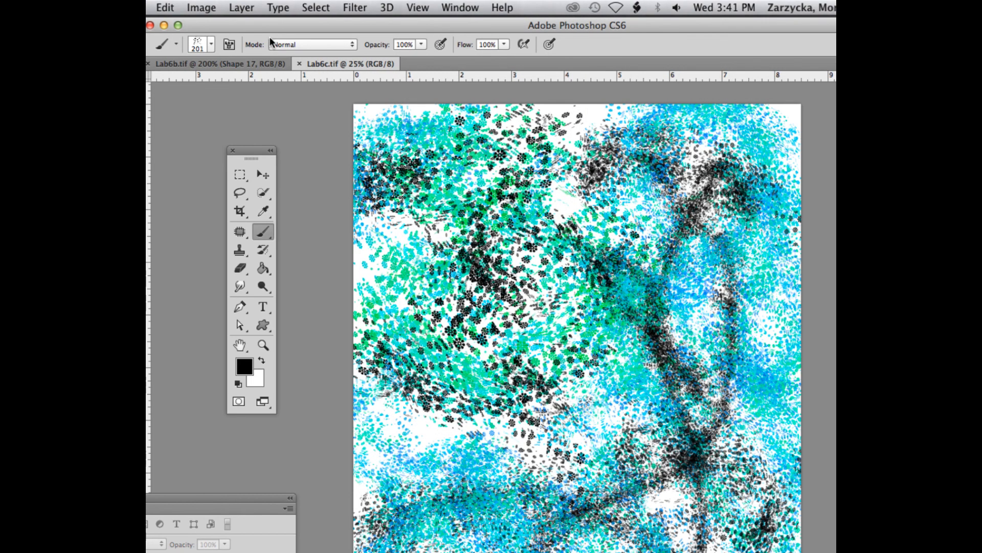